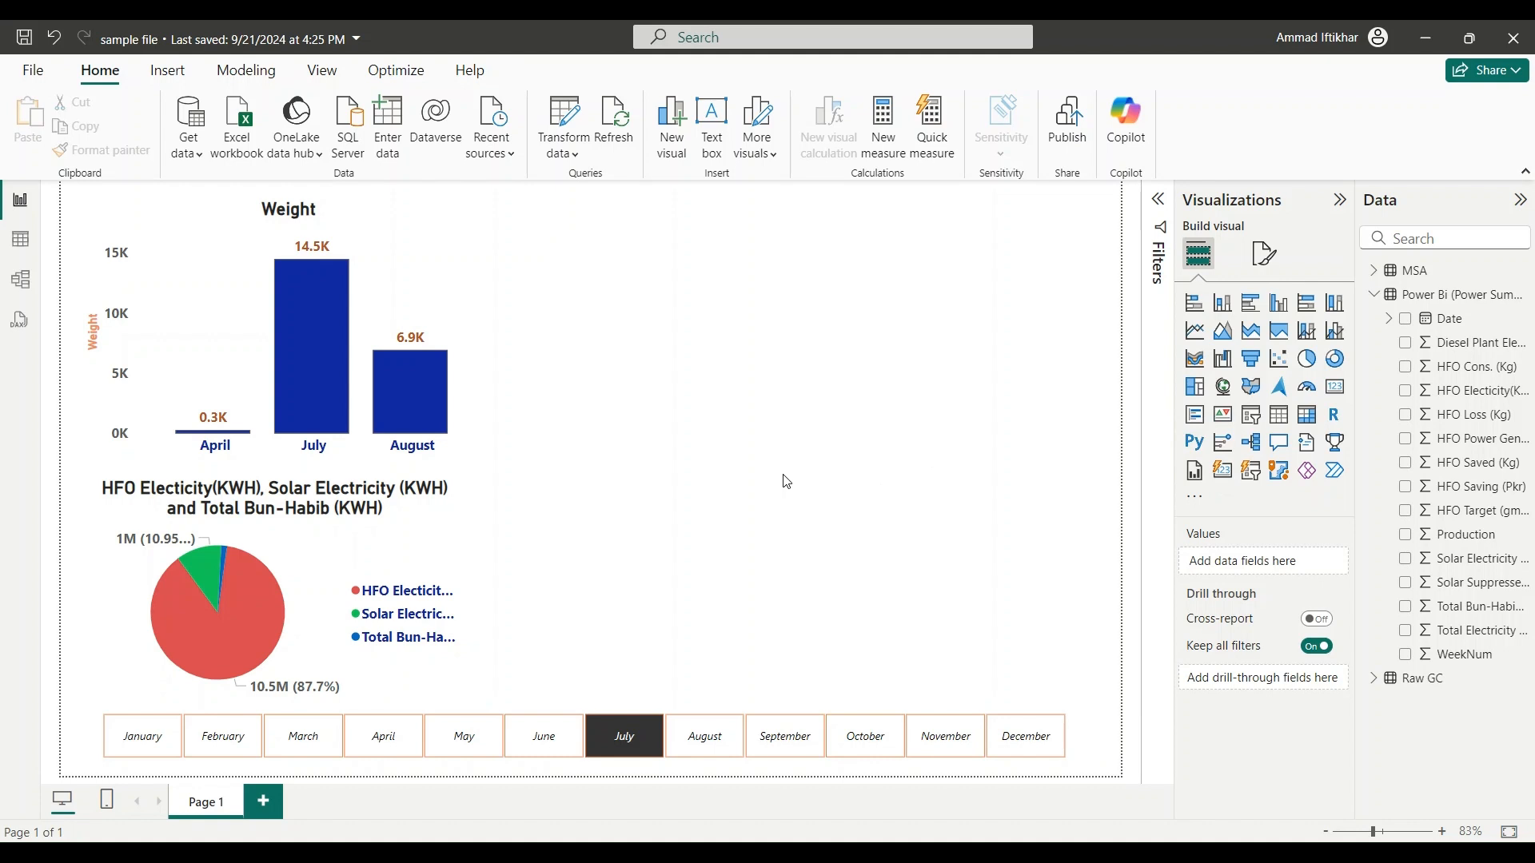
# - Add a Card (new) visual in the empty area beside the Weight chart and populate it with the HFO Saving (Pkr) field
pyautogui.click(1225, 478)
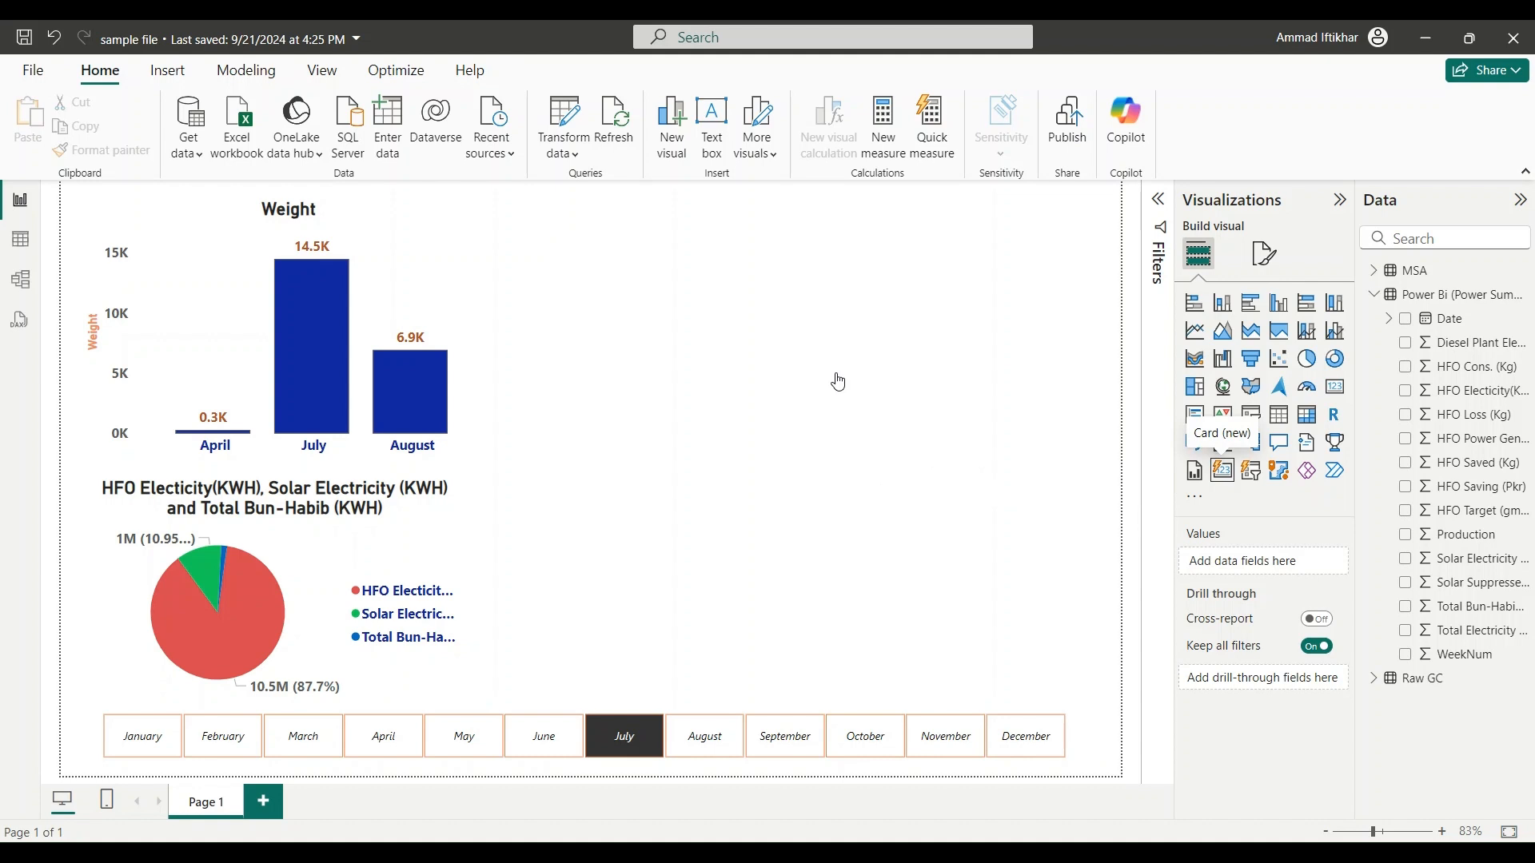
pyautogui.moveTo(721, 481); pyautogui.dragTo(744, 204)
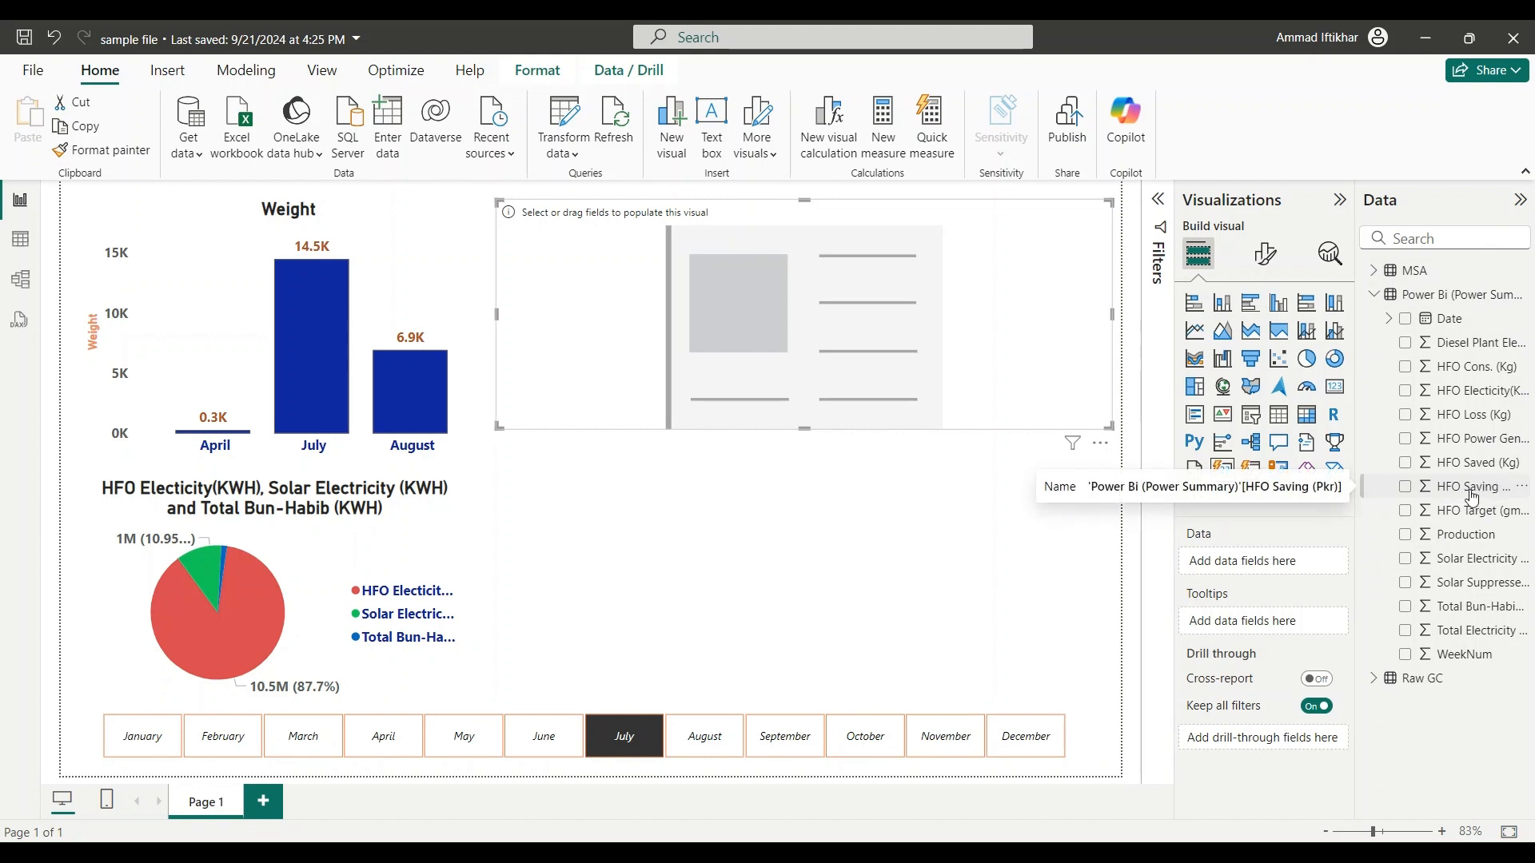
pyautogui.moveTo(1473, 497); pyautogui.dragTo(1280, 571)
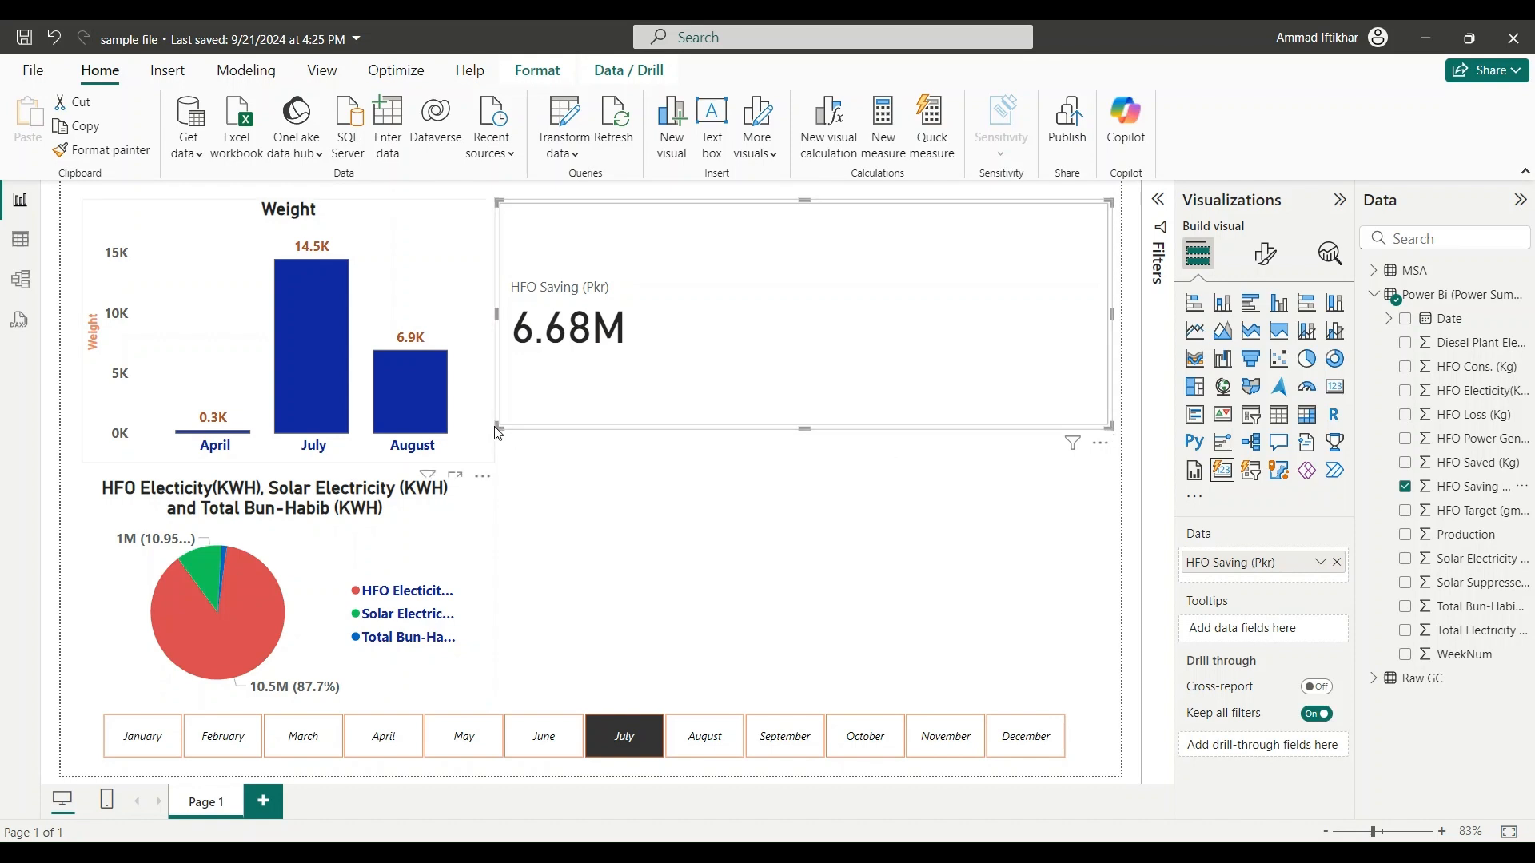
# - Shrink the HFO Saving card to a small box that closely fits its label and value
pyautogui.moveTo(503, 425); pyautogui.dragTo(610, 366)
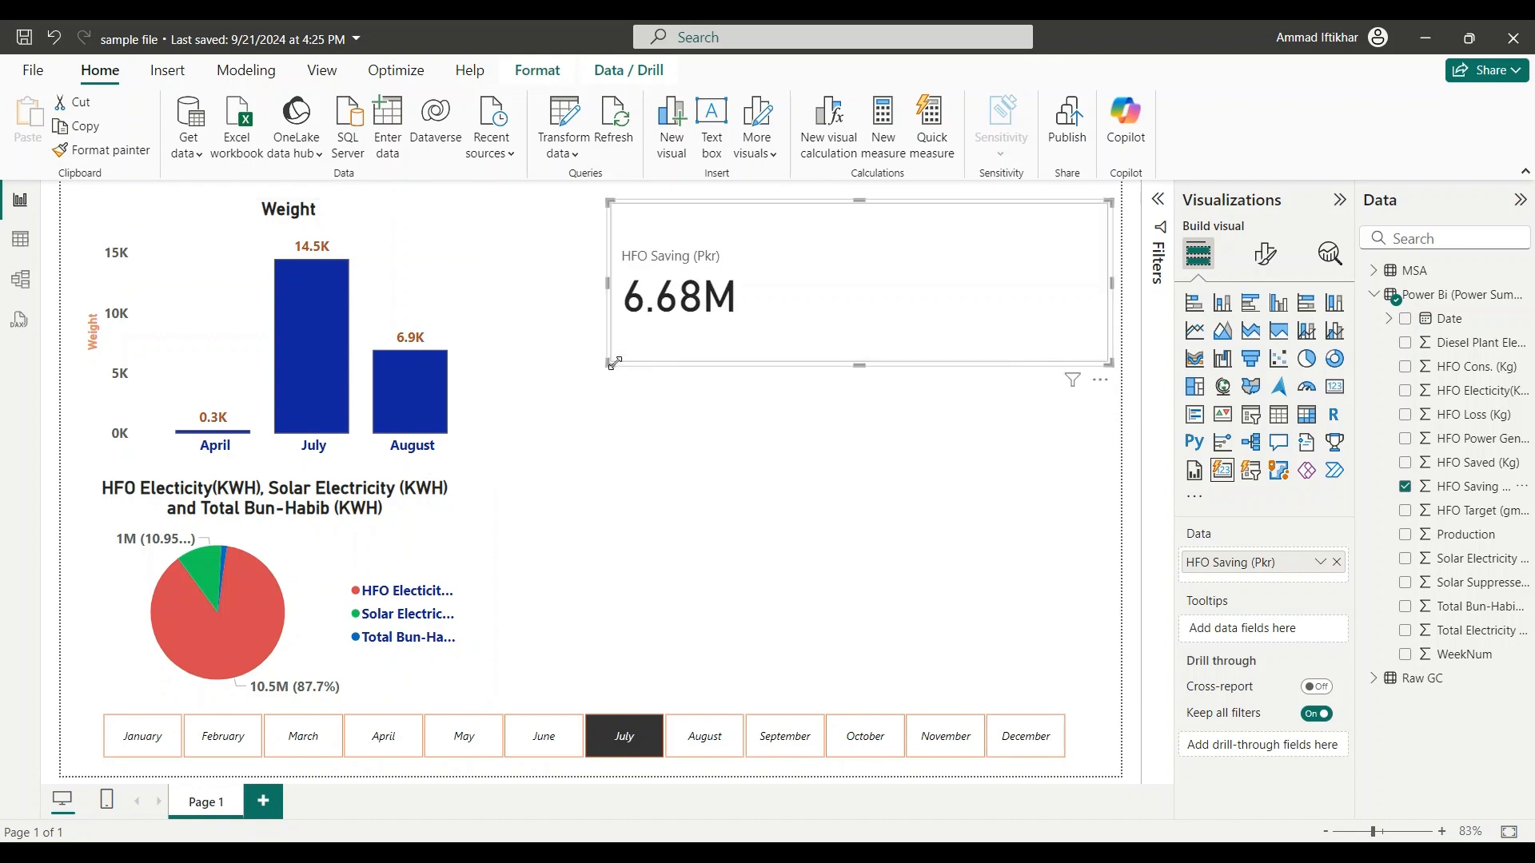
pyautogui.moveTo(1105, 363); pyautogui.dragTo(761, 331)
pyautogui.click(783, 390)
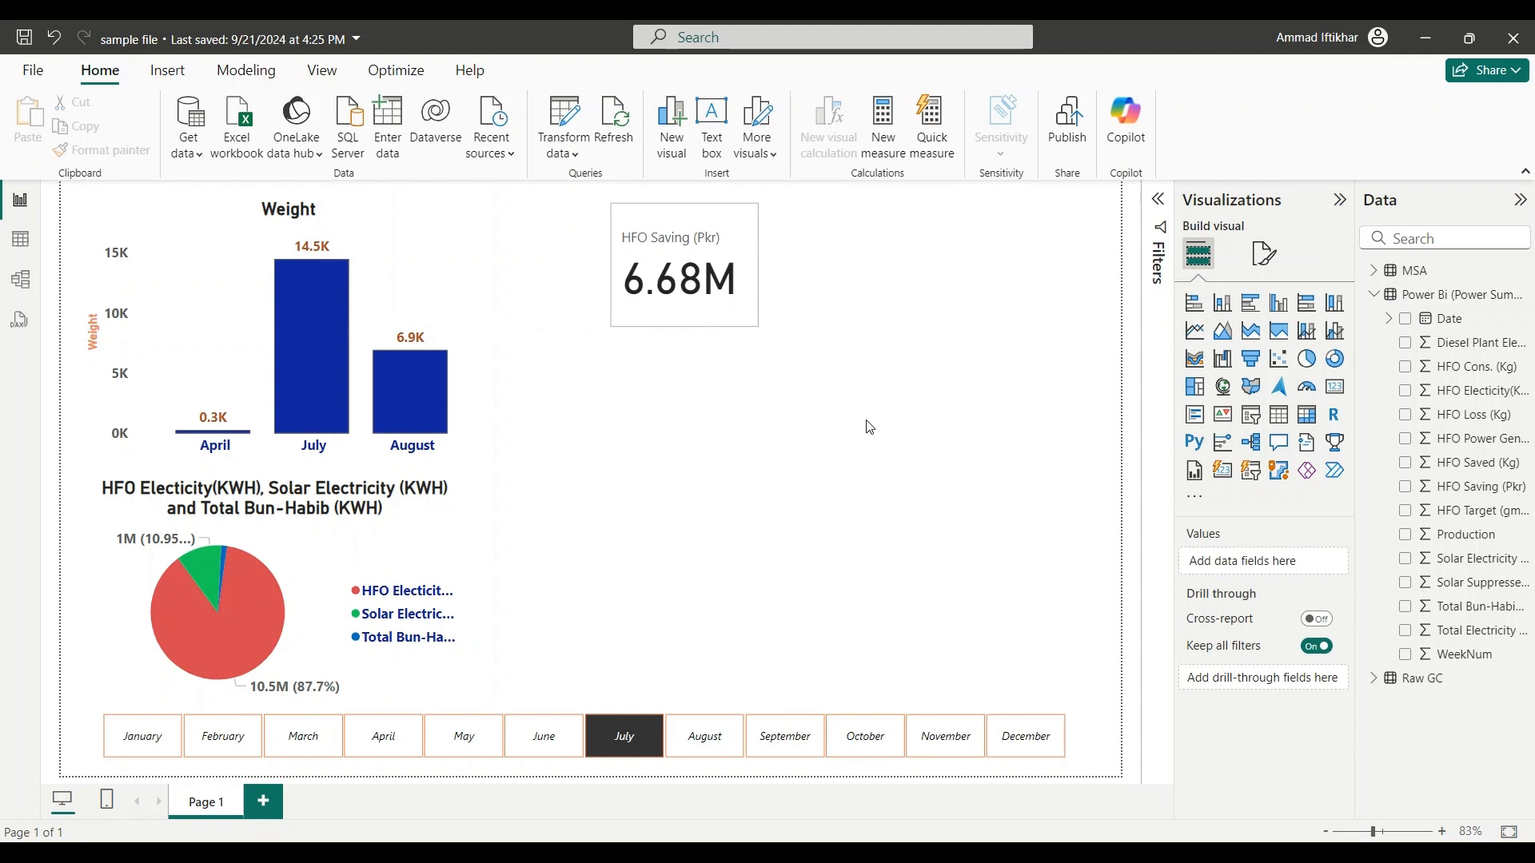
pyautogui.click(714, 223)
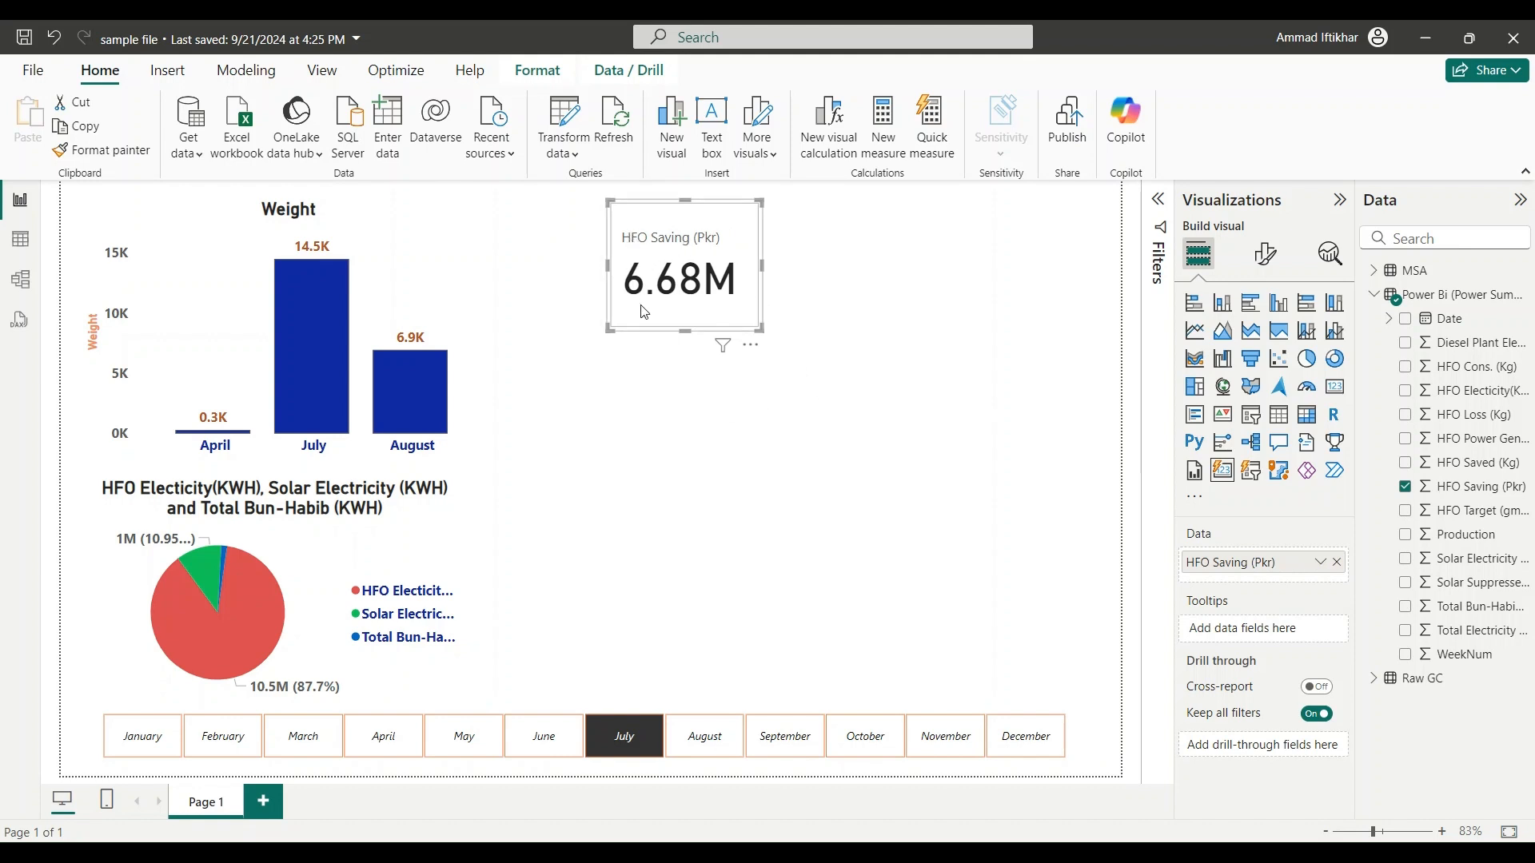
pyautogui.click(951, 491)
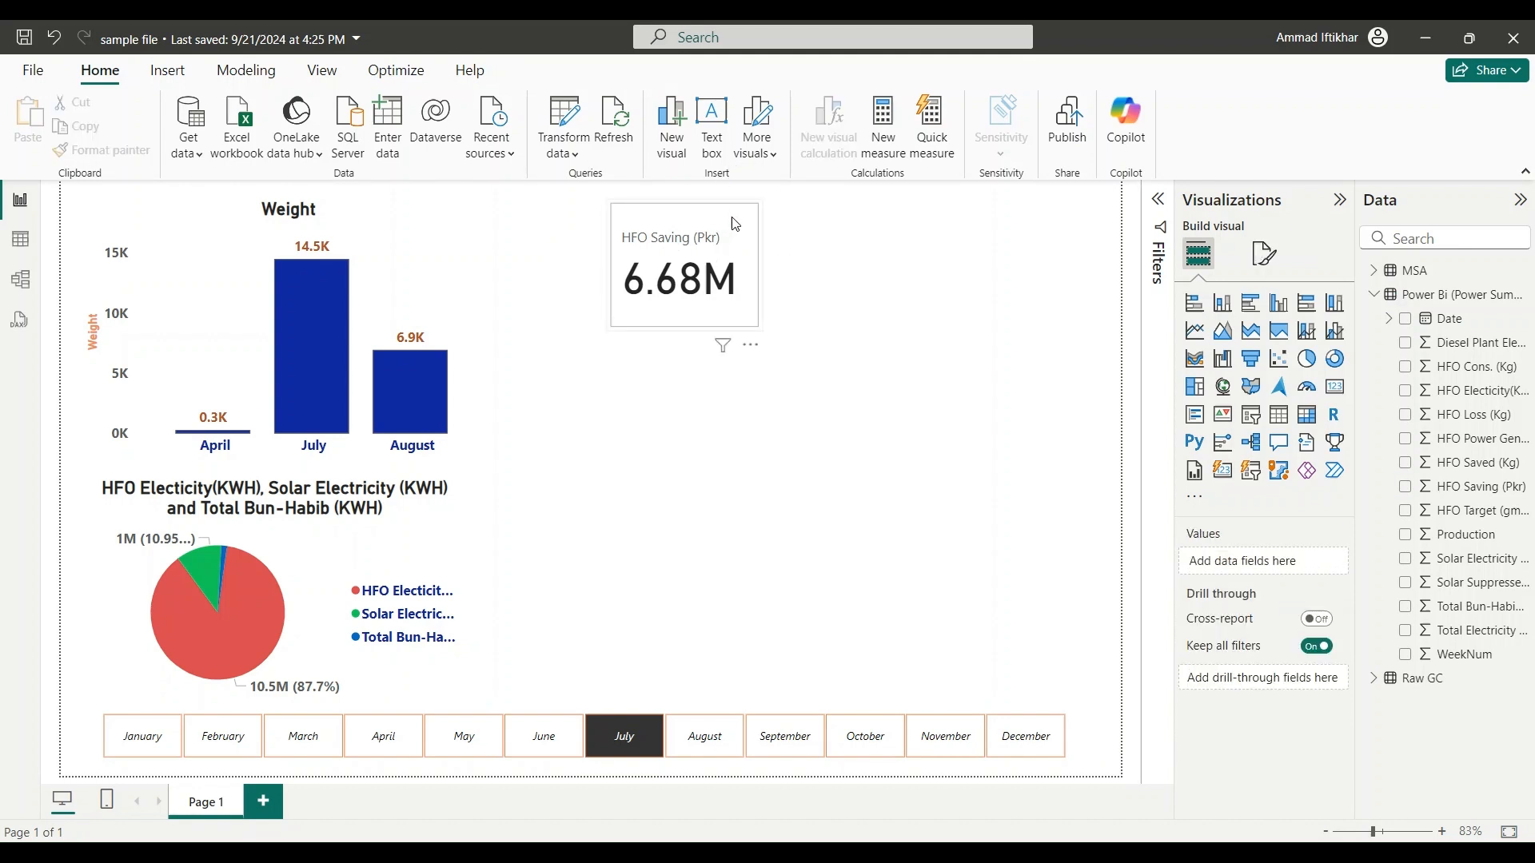
# - Try the Table layout style on the HFO Saving card and switch it back to Cards
pyautogui.click(735, 224)
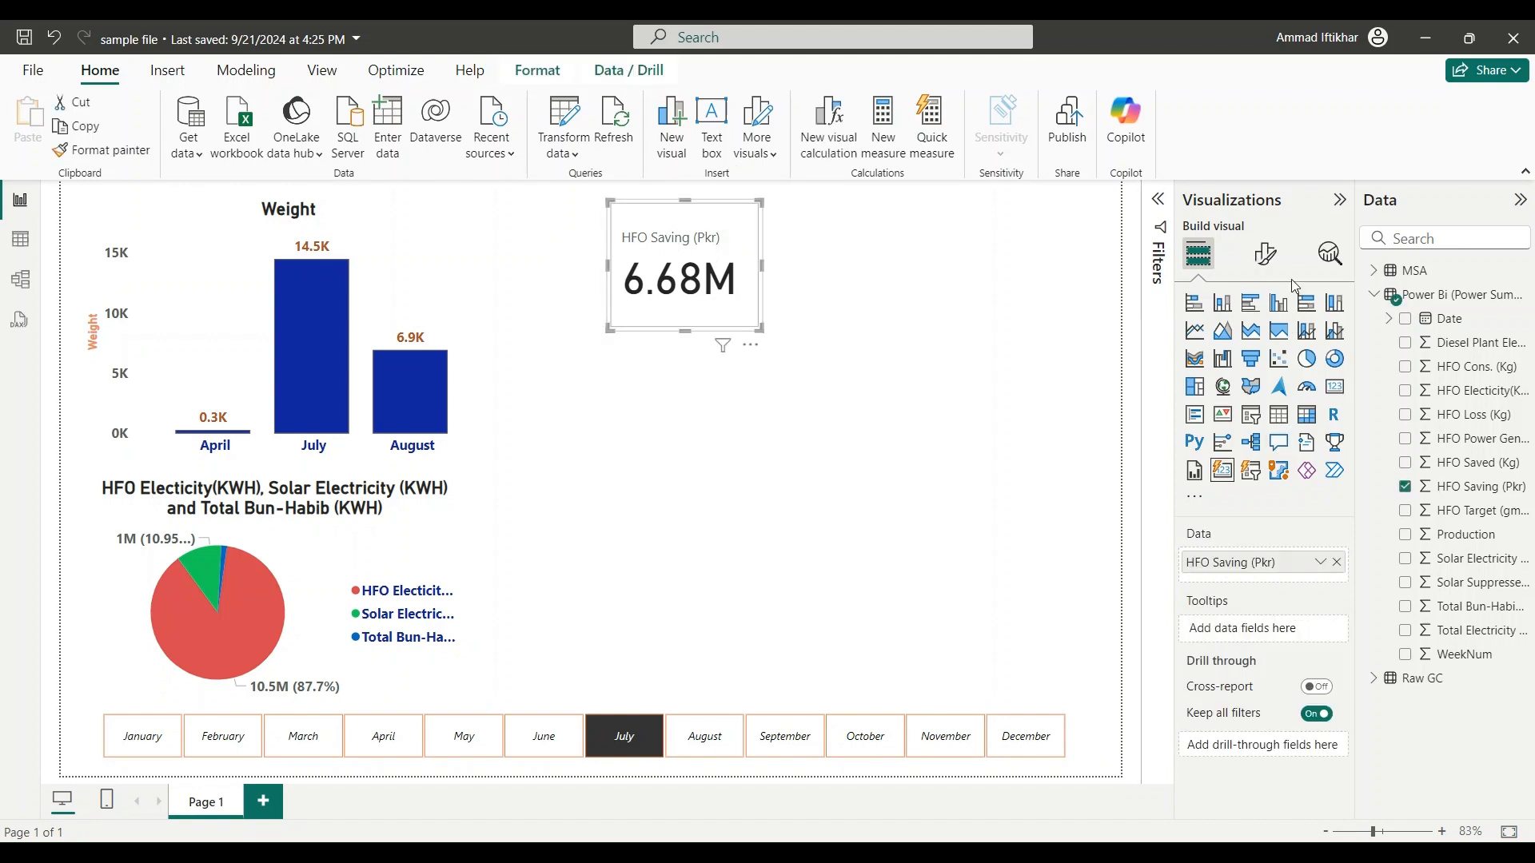
pyautogui.click(1256, 253)
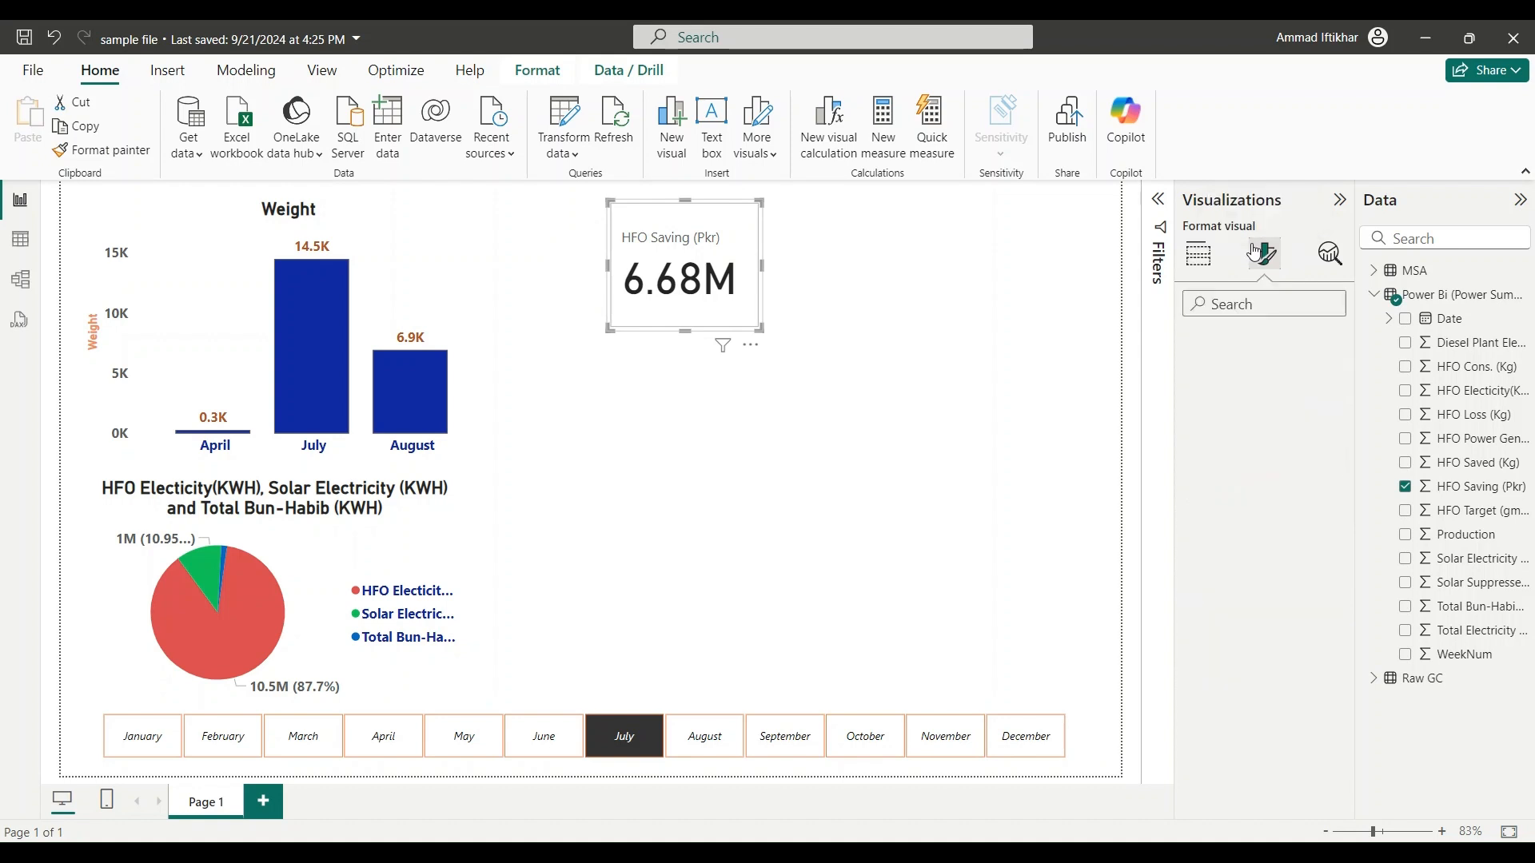
pyautogui.click(1211, 391)
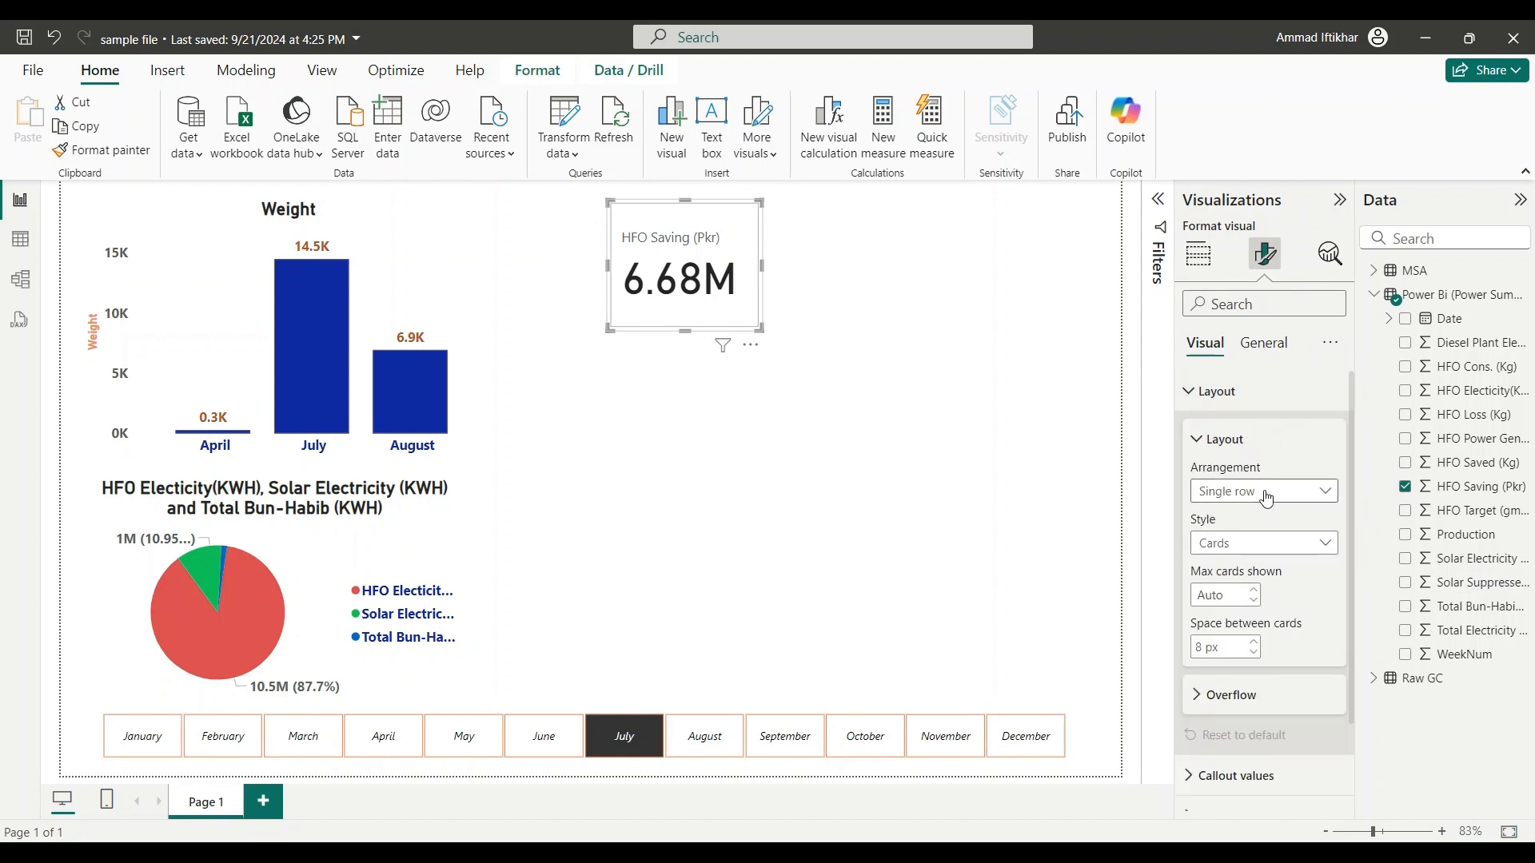
pyautogui.scroll(-2, 1261, 557)
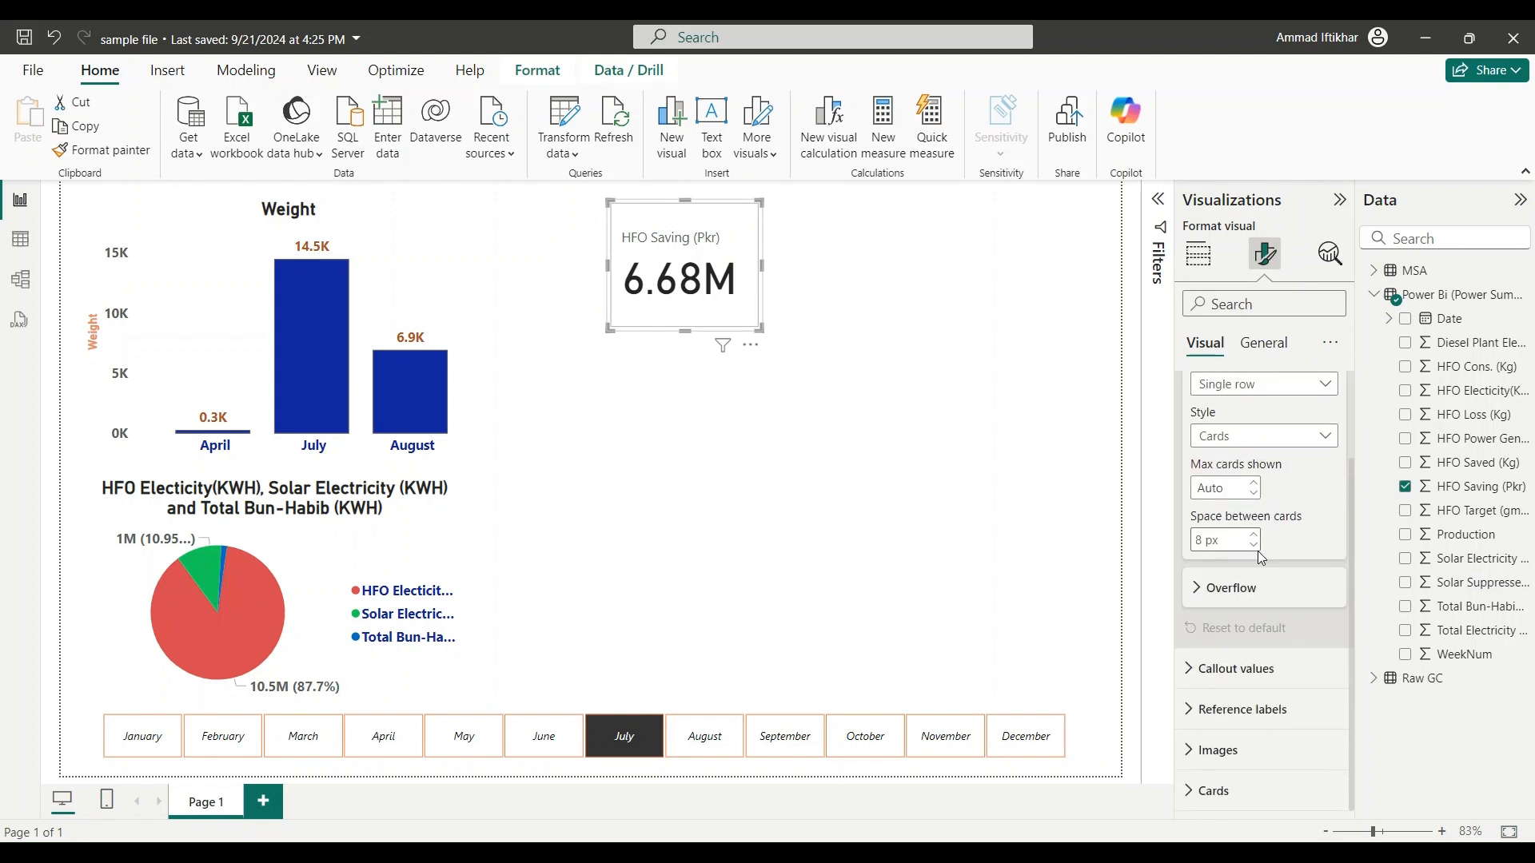
pyautogui.click(1269, 437)
pyautogui.click(1246, 484)
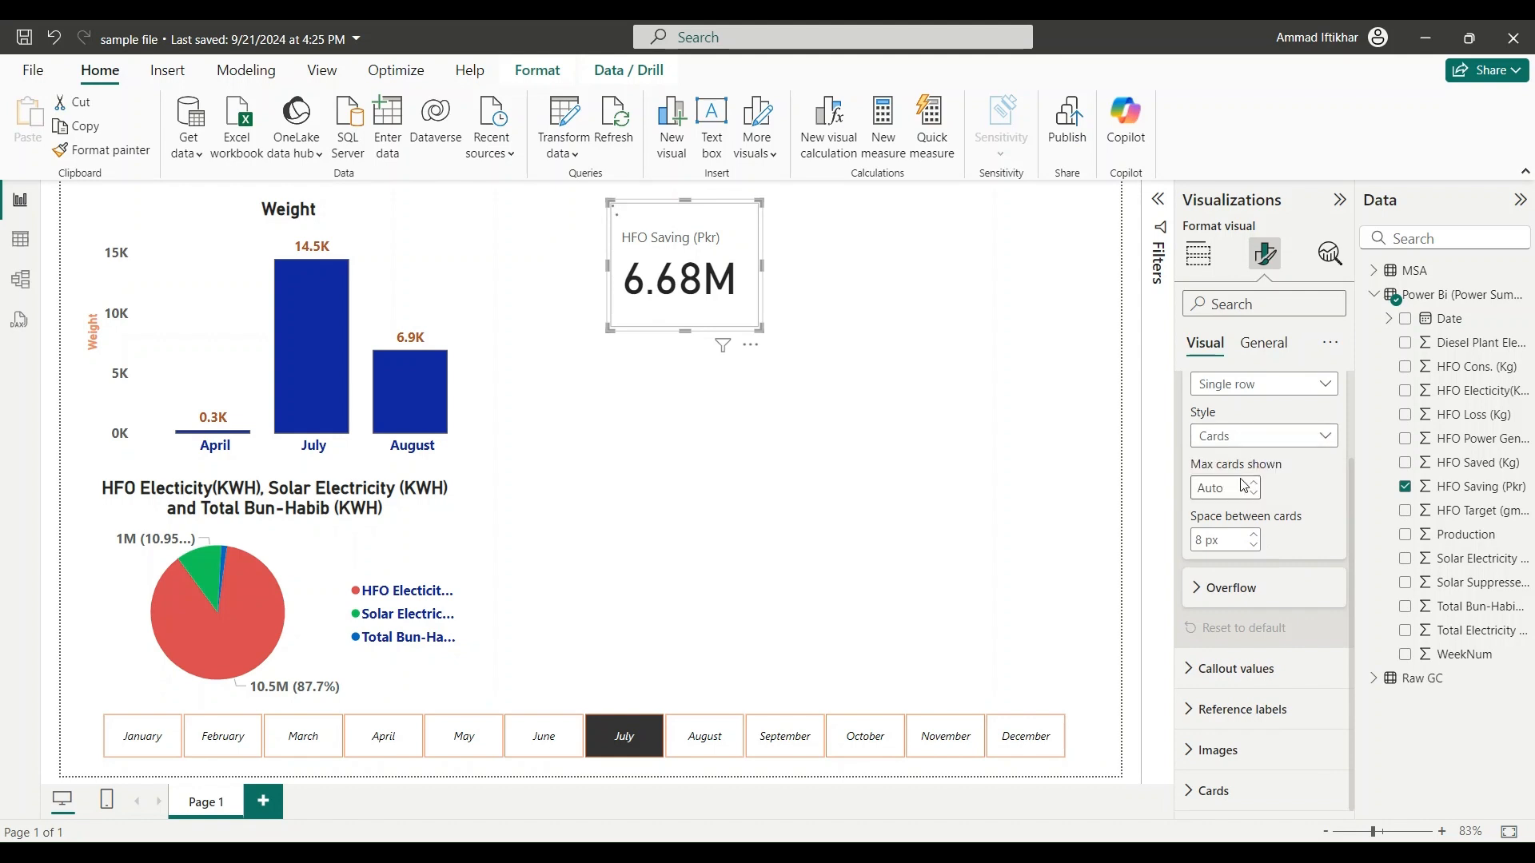
pyautogui.click(1278, 436)
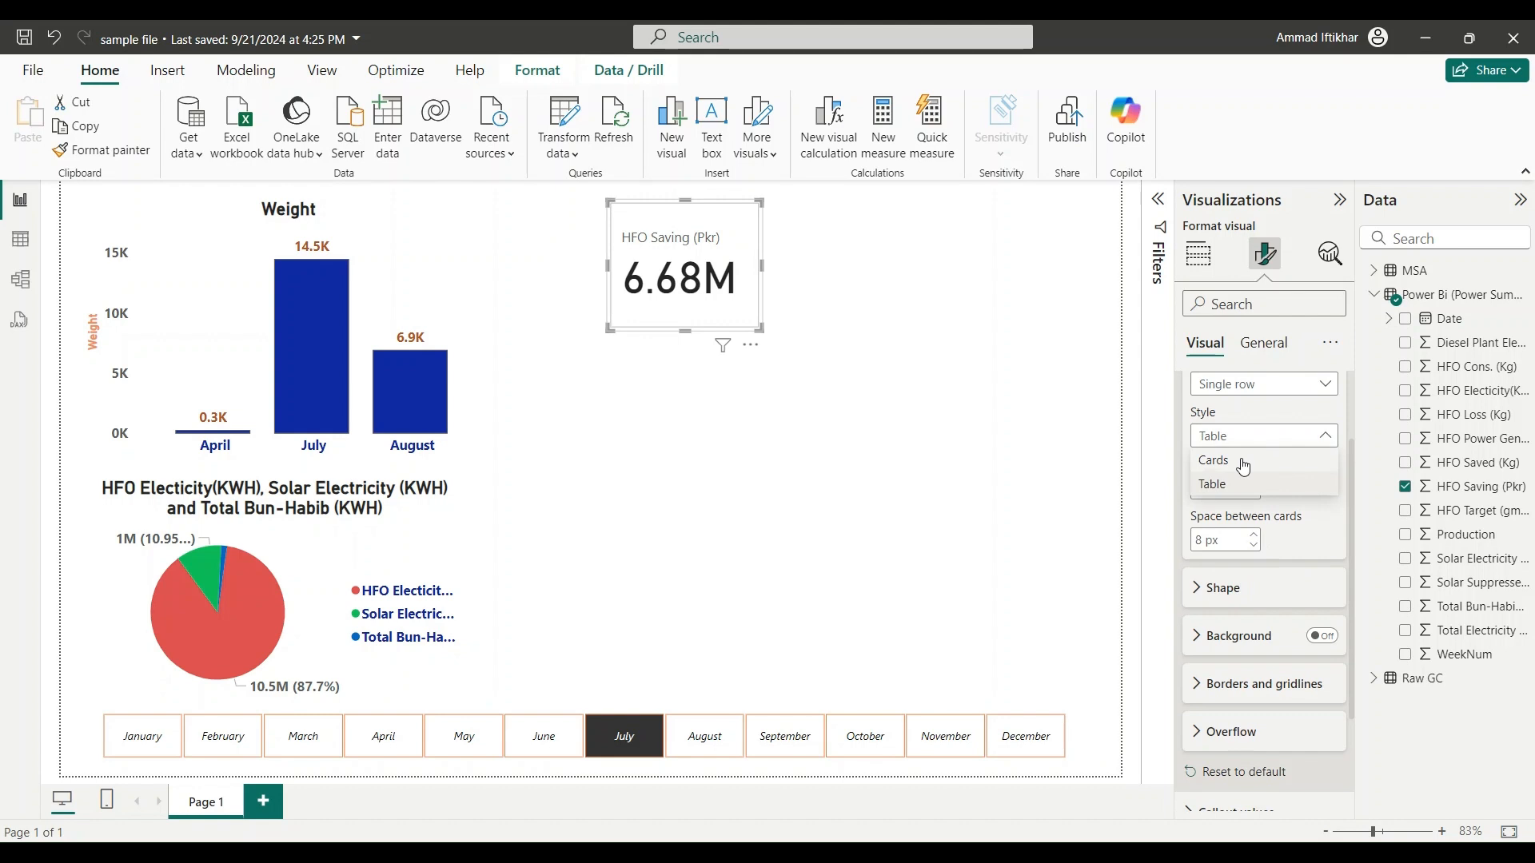
pyautogui.click(1243, 462)
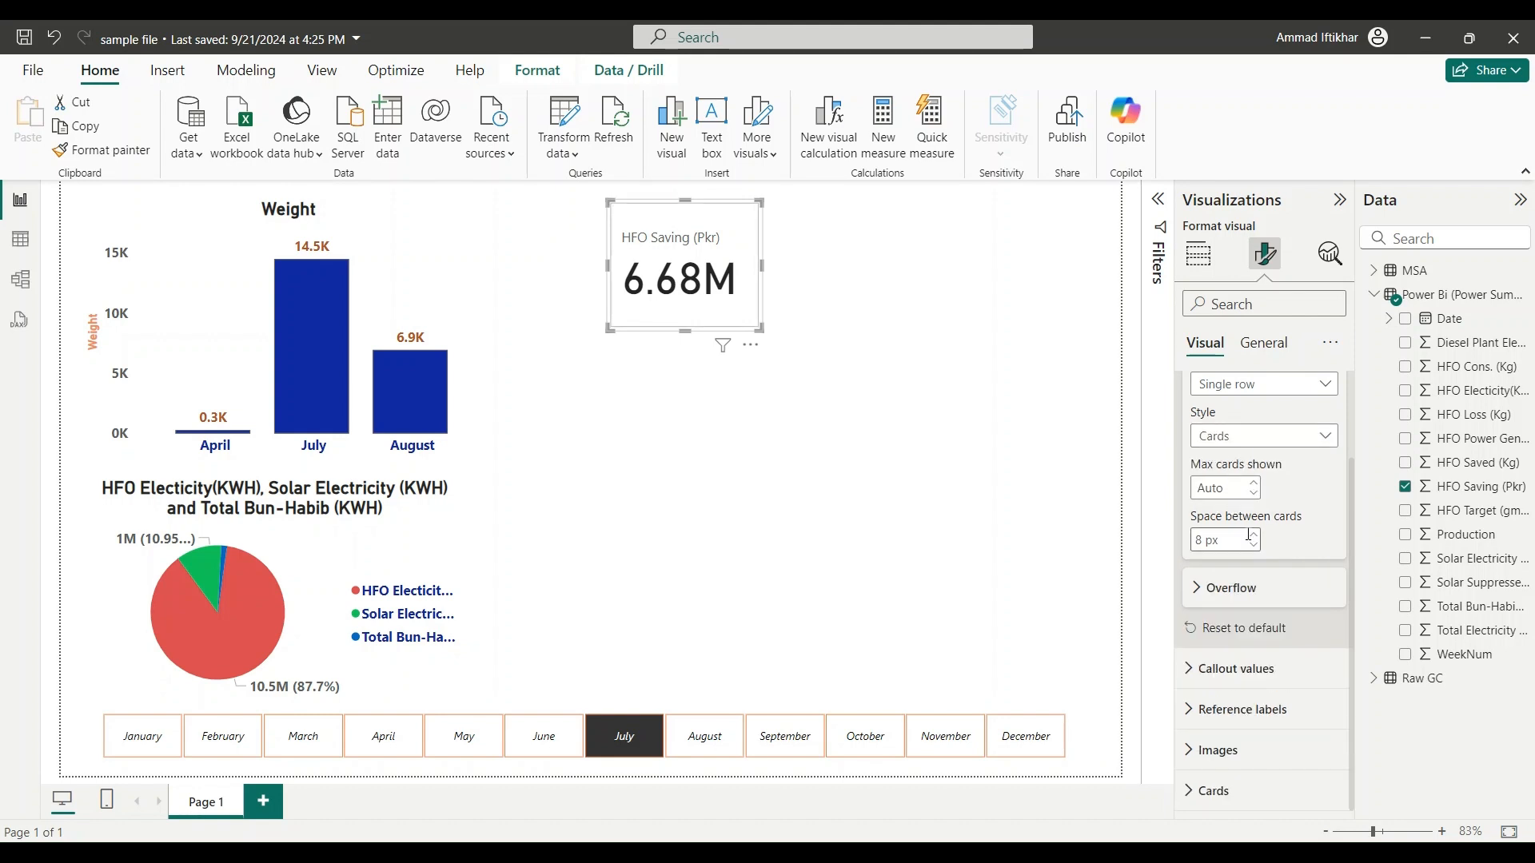
# - Try bold and italic on the card's callout value and turn both off again
pyautogui.click(1191, 679)
pyautogui.scroll(-5, 1230, 633)
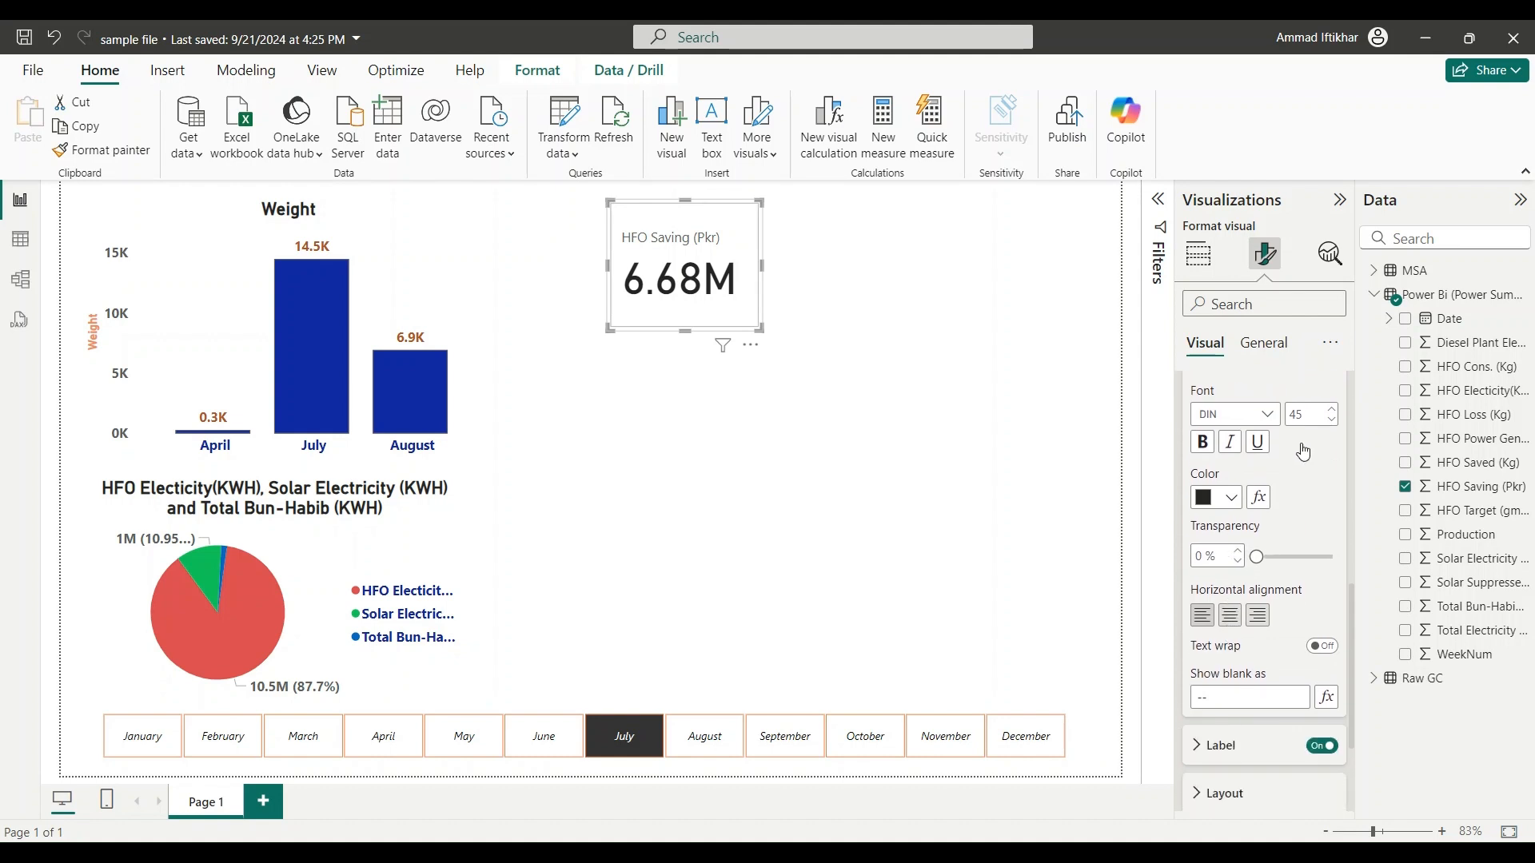
pyautogui.scroll(1, 1281, 483)
pyautogui.click(1203, 483)
pyautogui.click(1204, 481)
pyautogui.click(1229, 484)
pyautogui.click(1229, 484)
# - Set the callout value's color to the custom teal #078261 and center it horizontally
pyautogui.click(1234, 531)
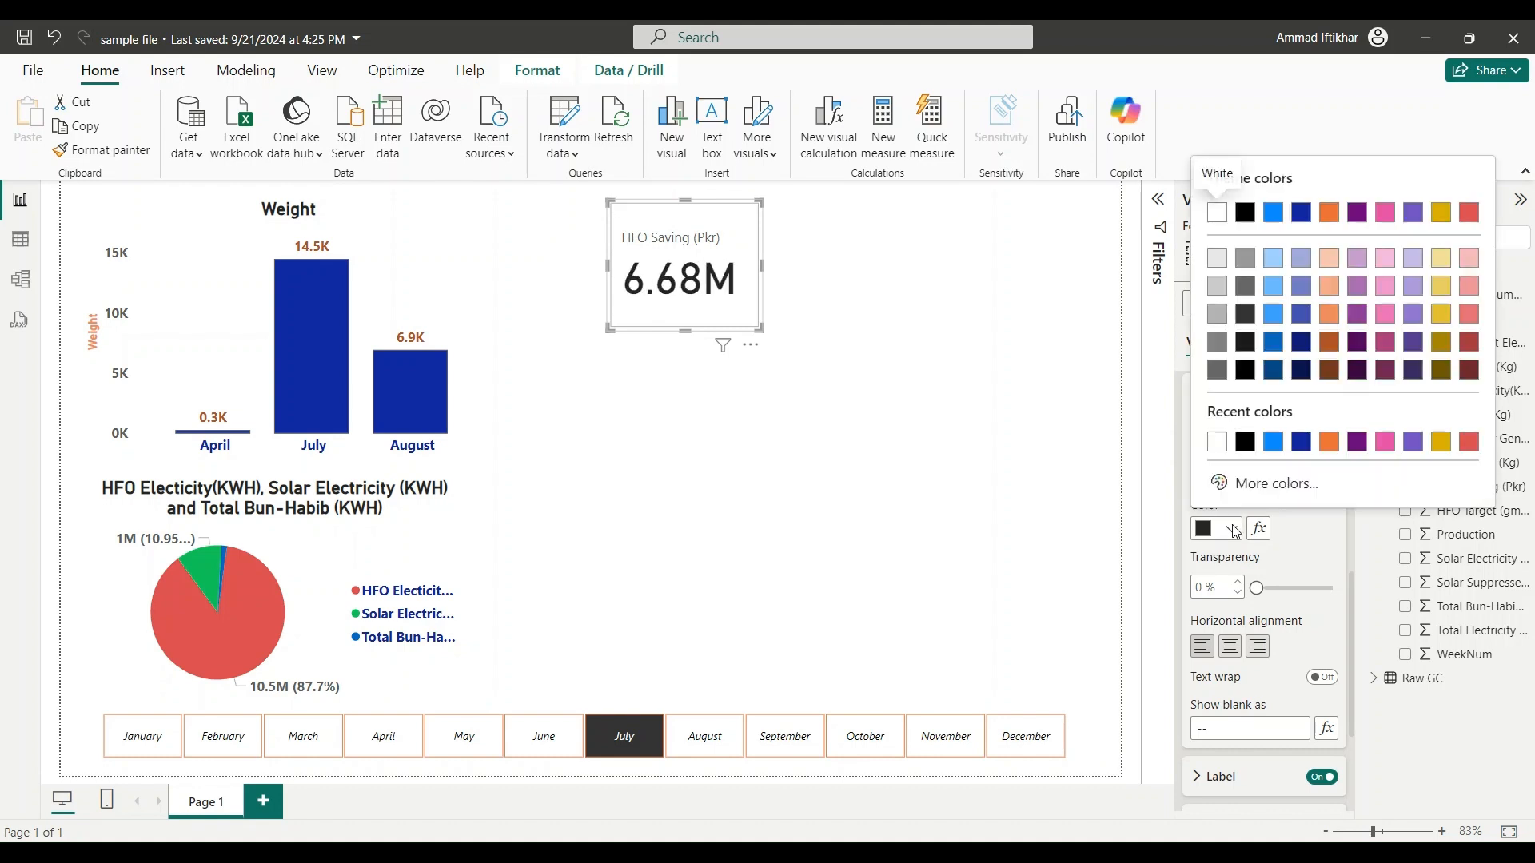
pyautogui.click(1271, 483)
pyautogui.click(1296, 417)
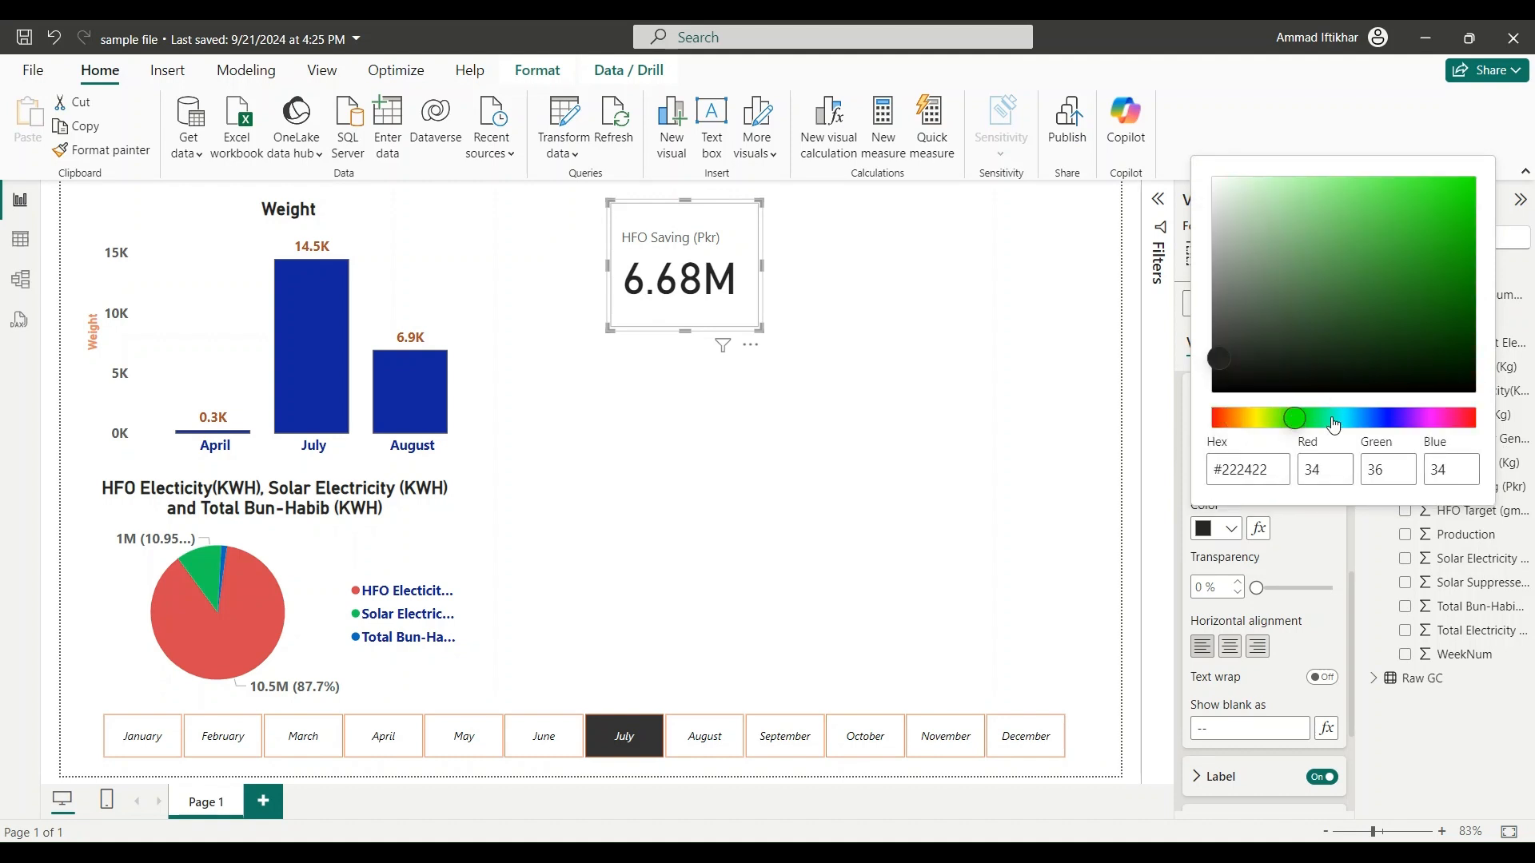
pyautogui.click(1315, 418)
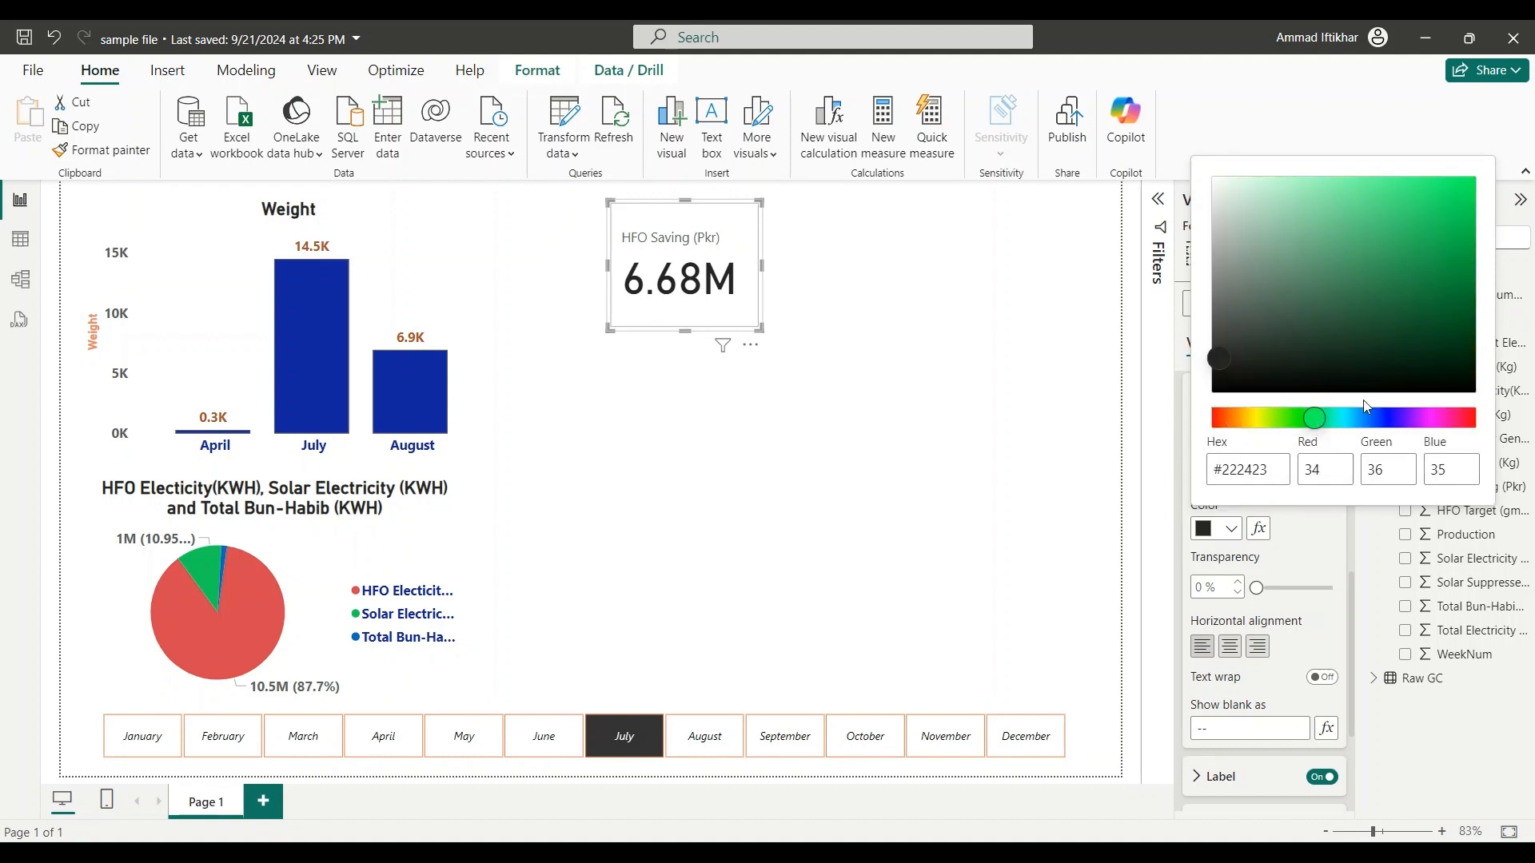
pyautogui.click(1331, 417)
pyautogui.click(1455, 280)
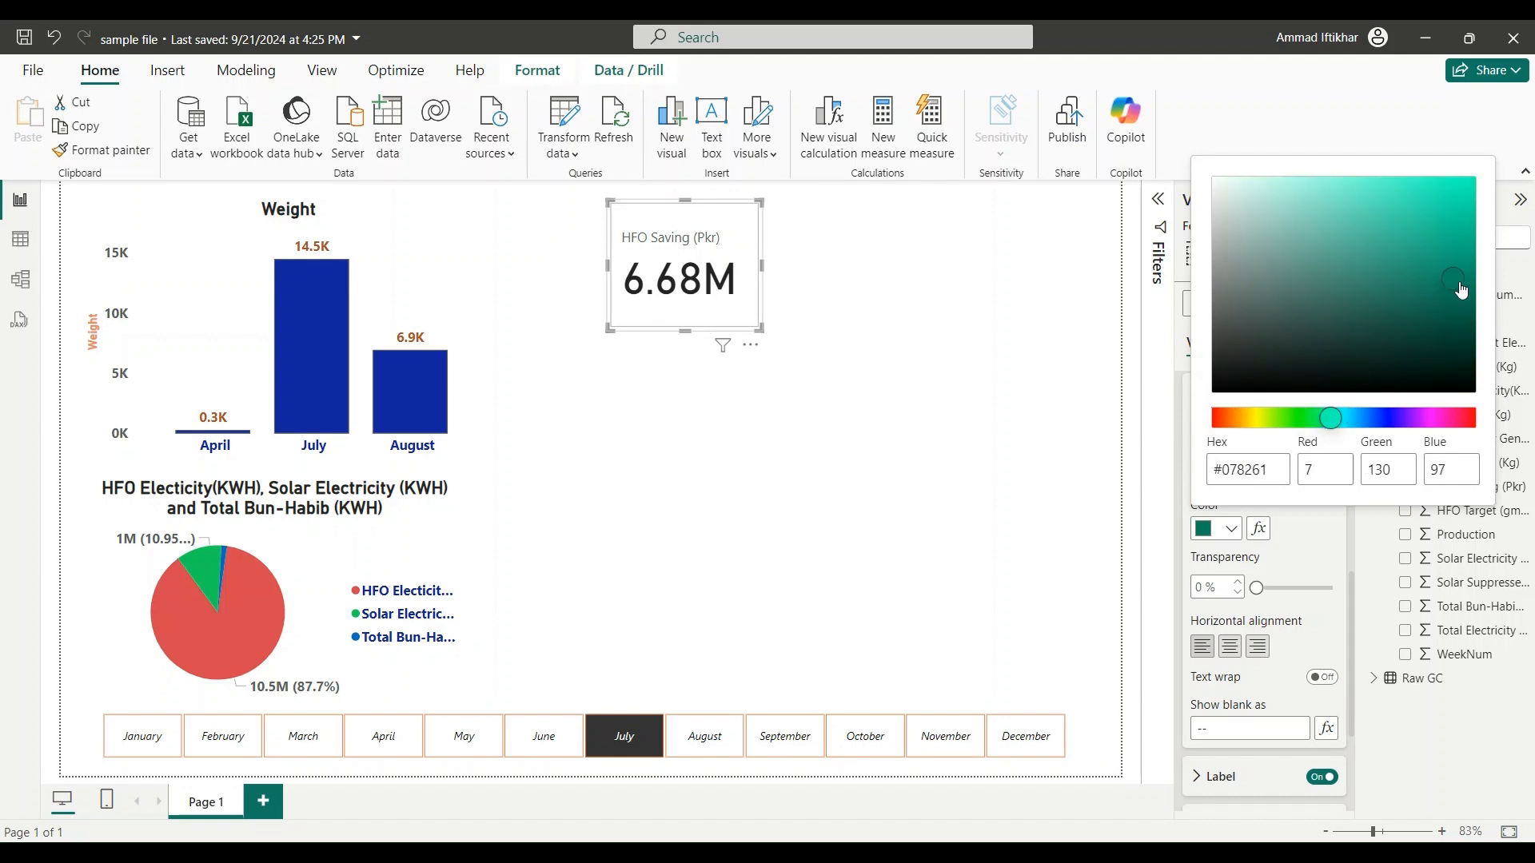
pyautogui.click(1315, 527)
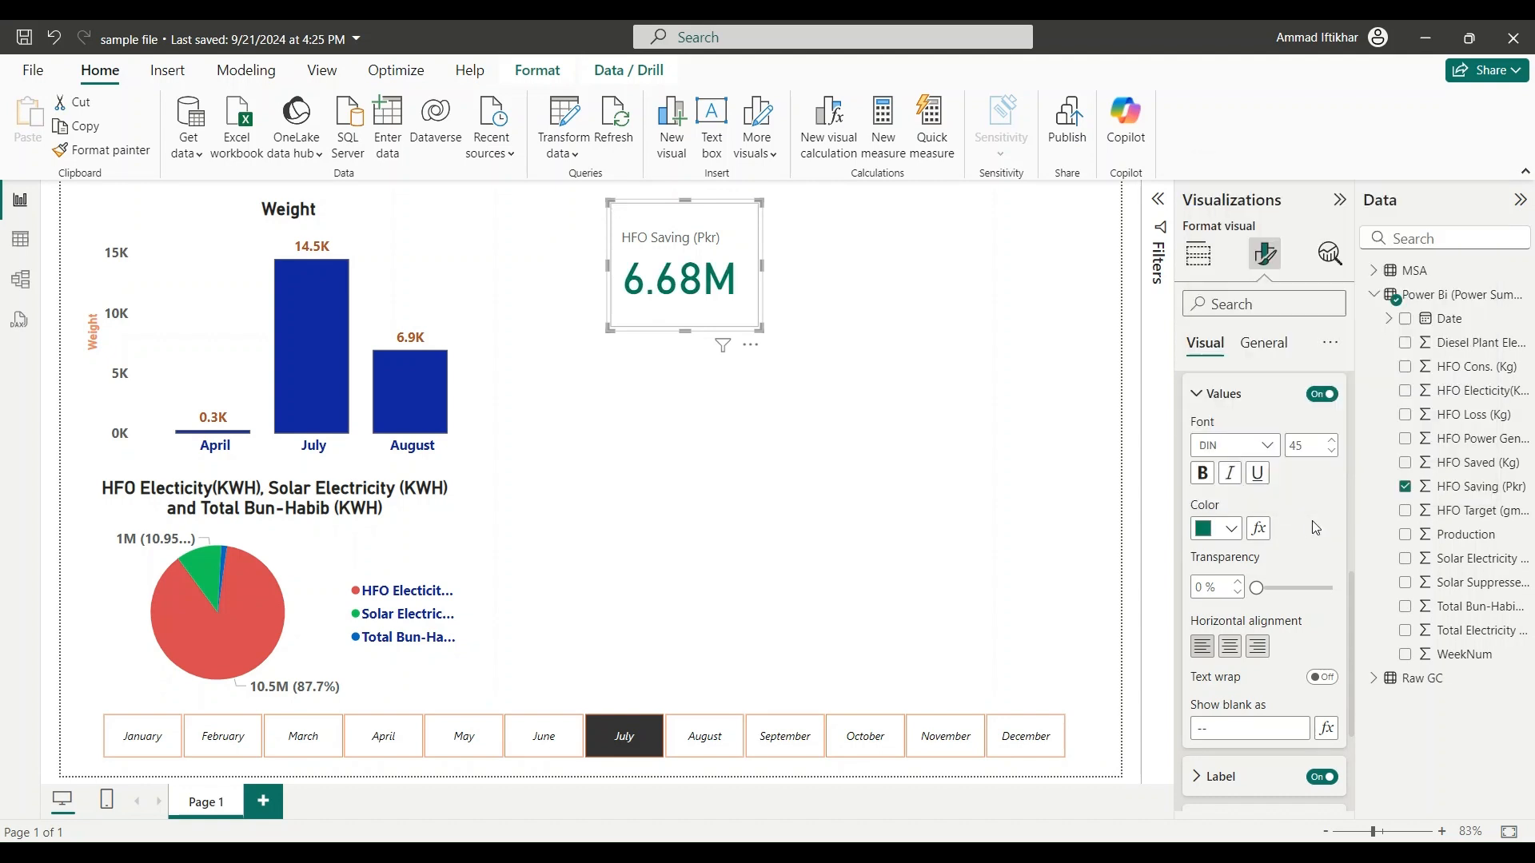
pyautogui.scroll(-2, 1247, 571)
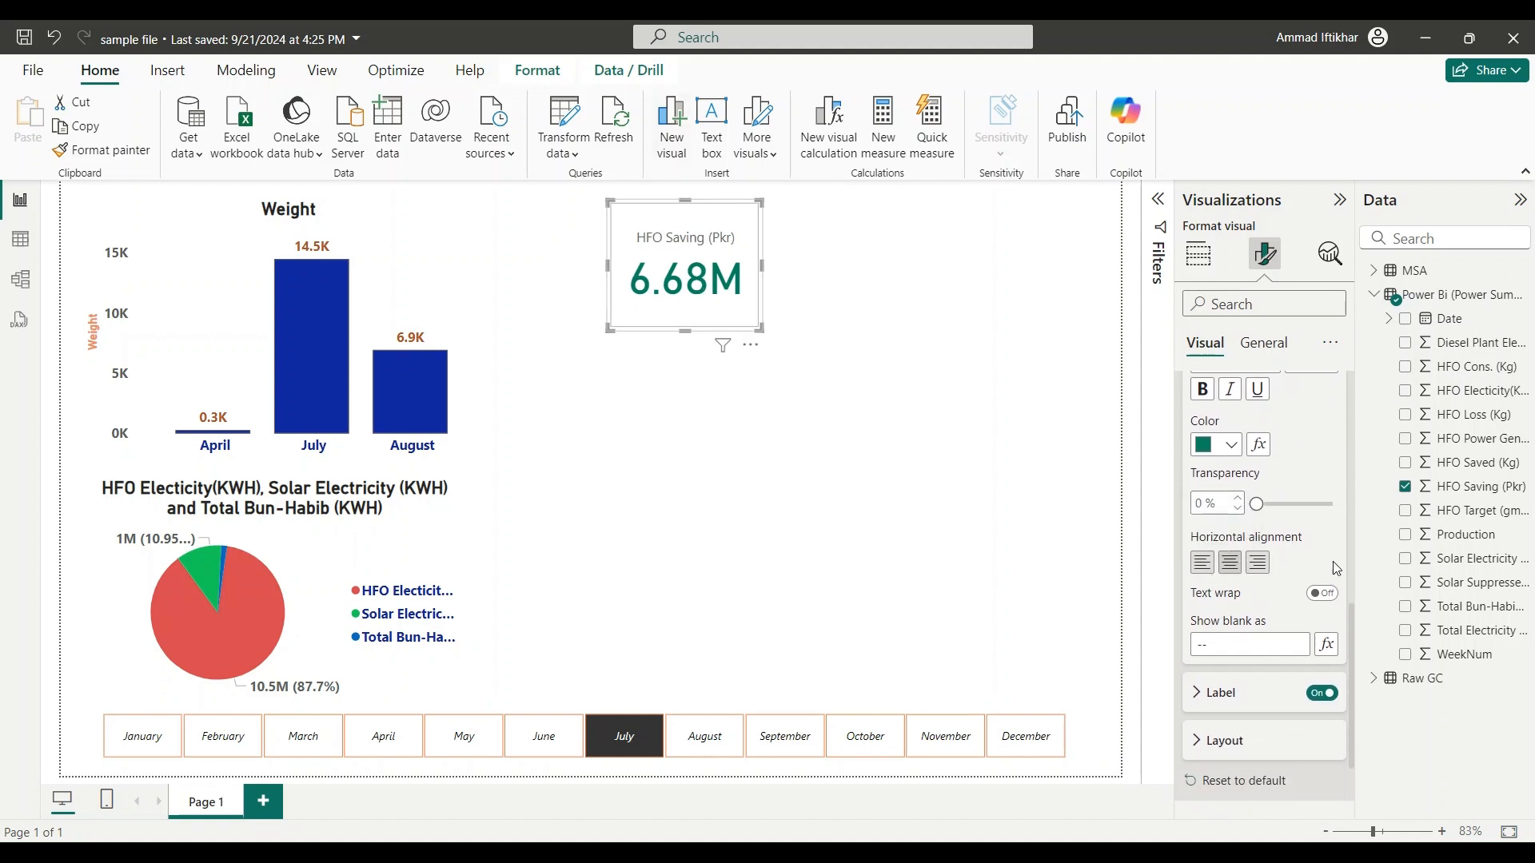
# - Turn the card's callout label off and back on
pyautogui.scroll(-2, 1331, 561)
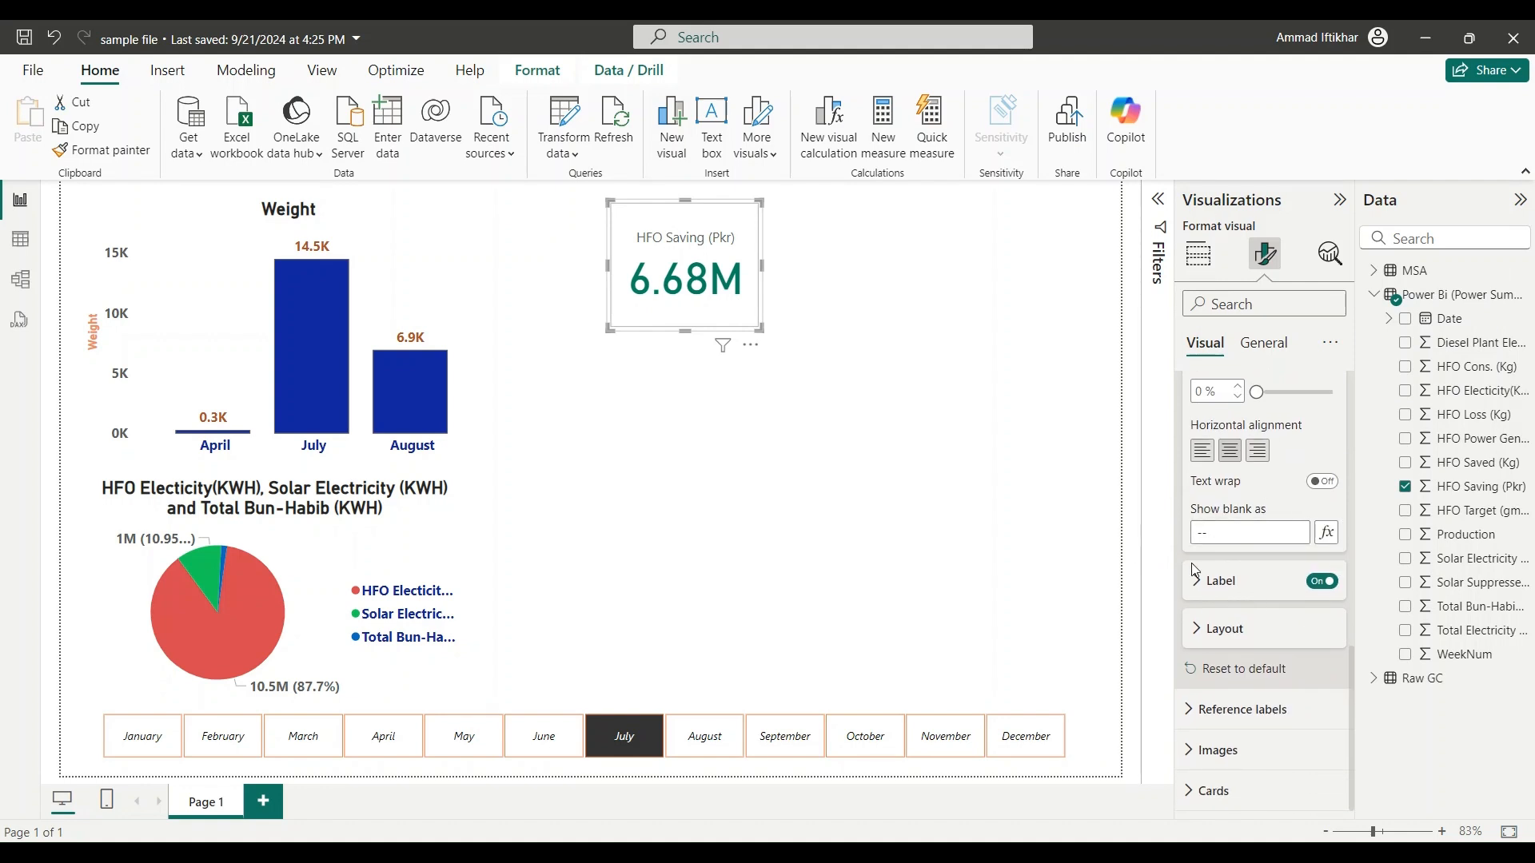
pyautogui.click(1323, 581)
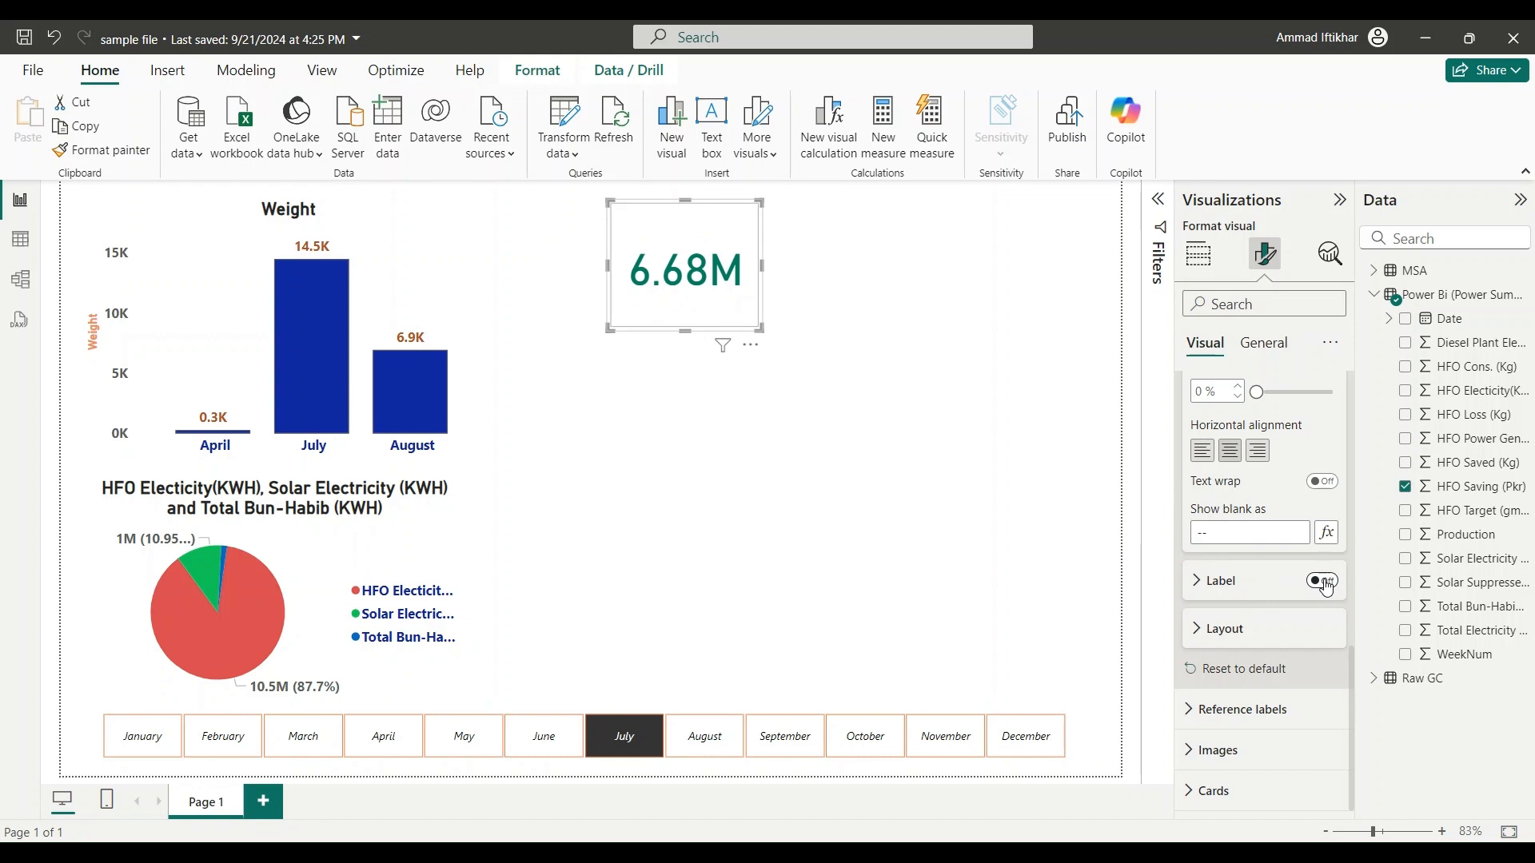
pyautogui.click(1325, 584)
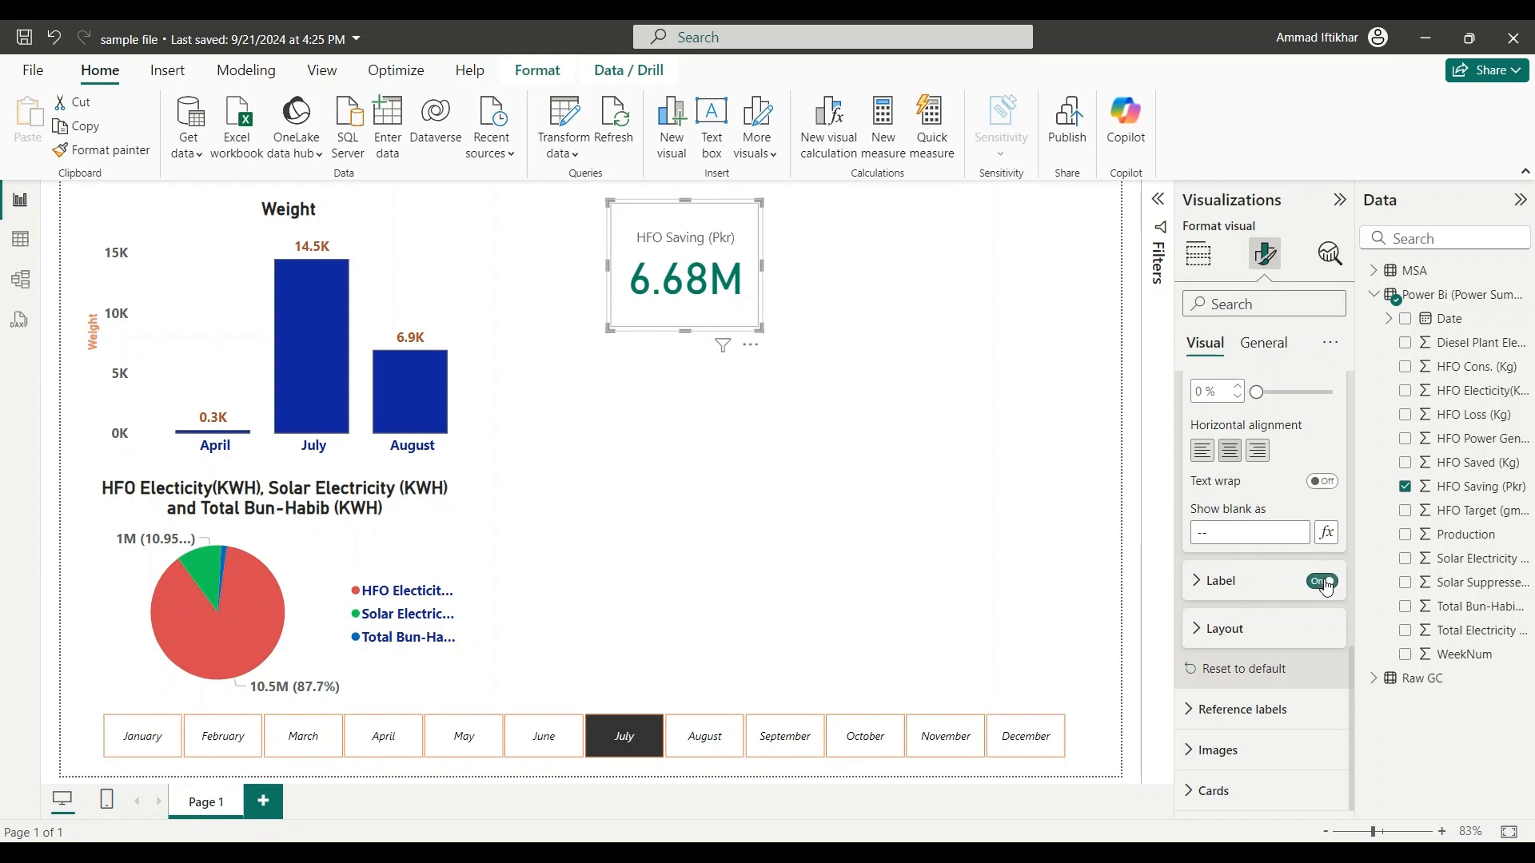
# - Make the card's callout label bold and set its font size to 14
pyautogui.click(1194, 589)
pyautogui.scroll(-3, 1247, 593)
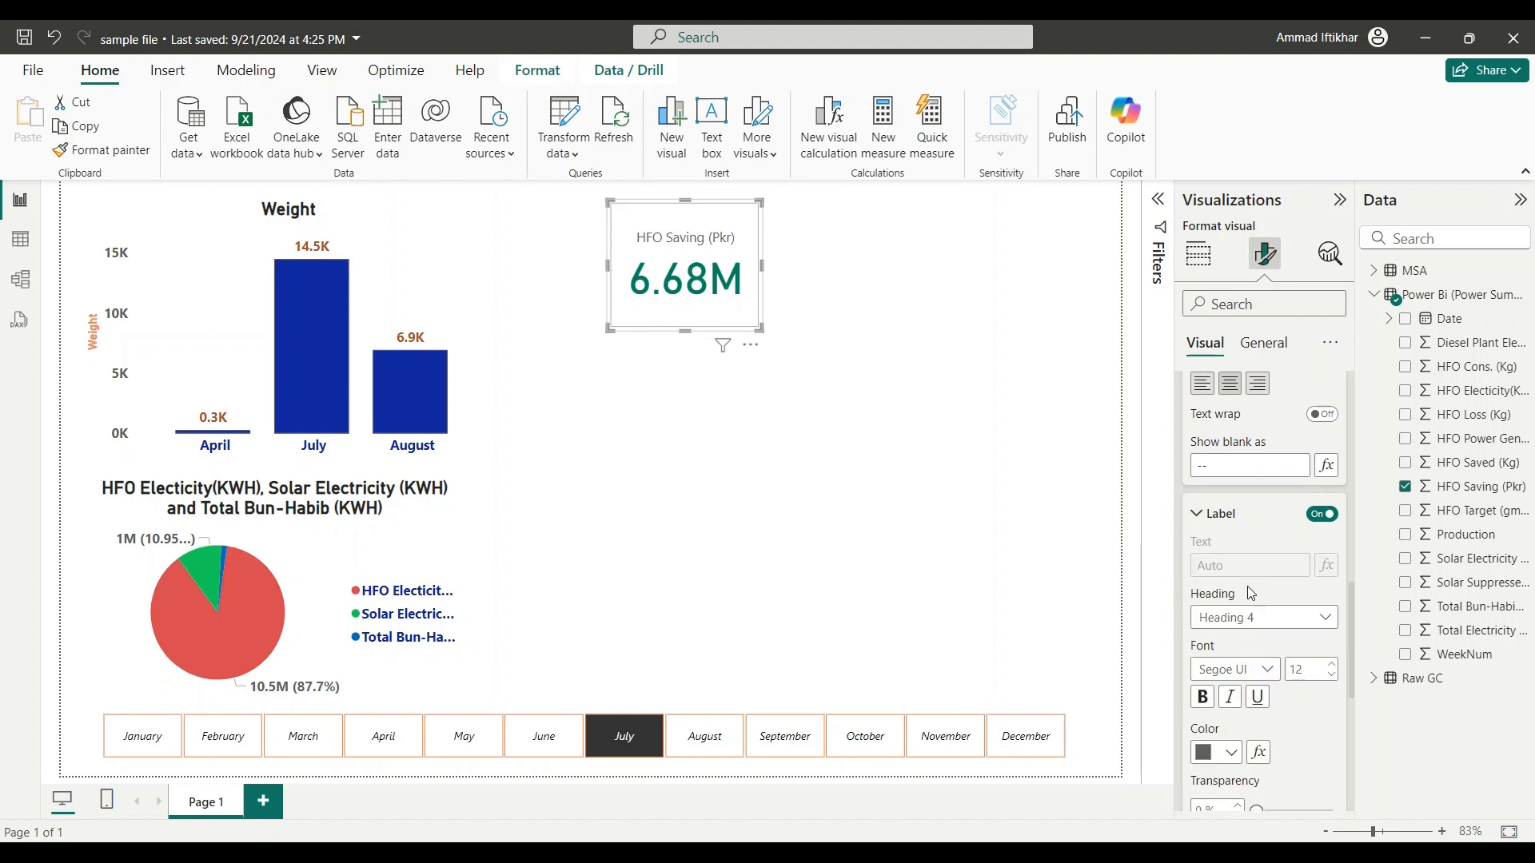
pyautogui.scroll(-1, 1252, 595)
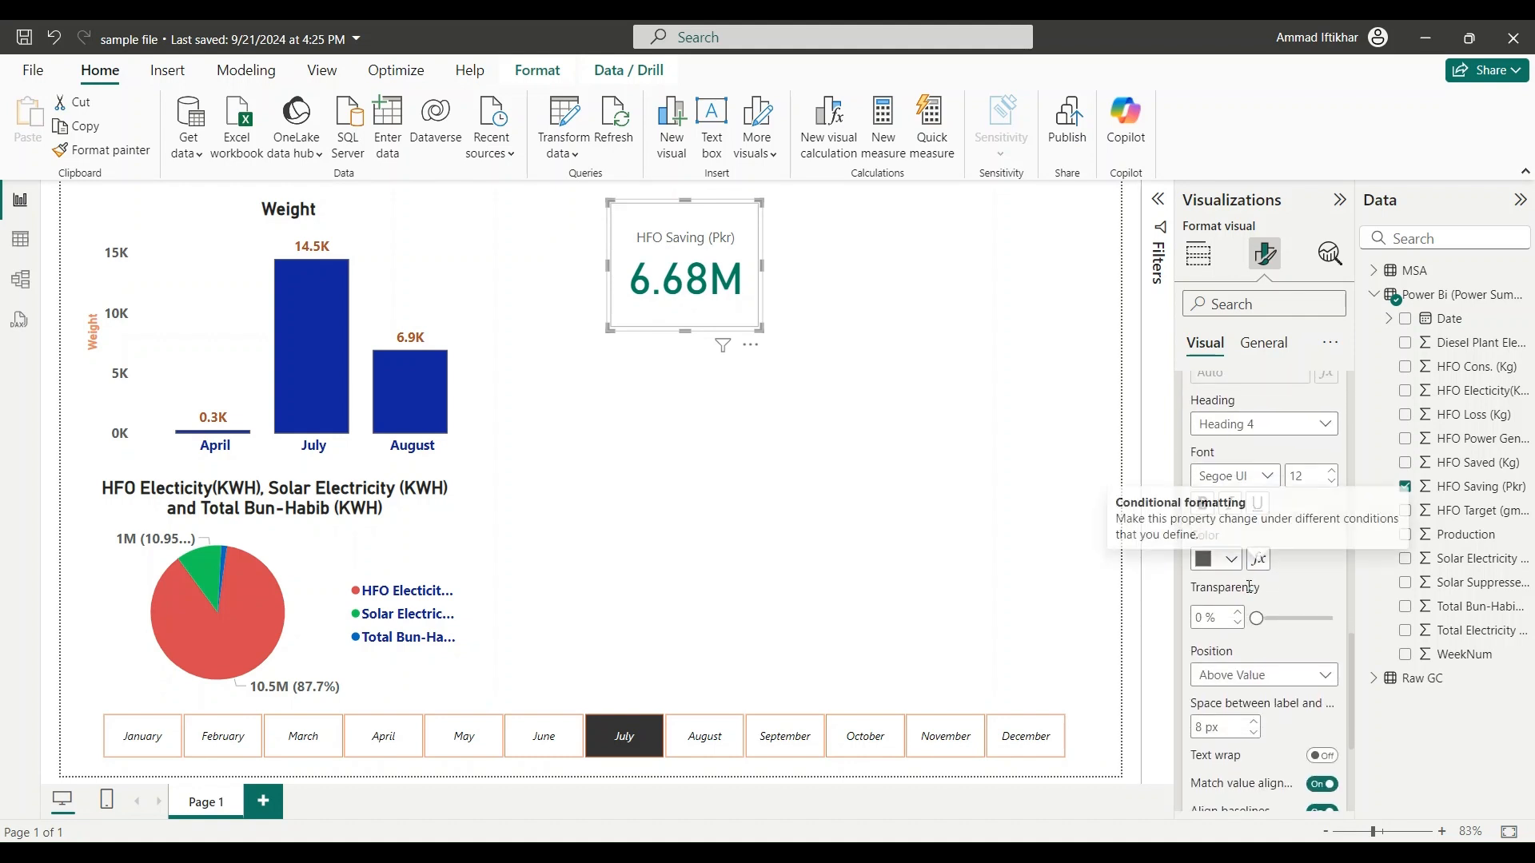
pyautogui.click(1205, 480)
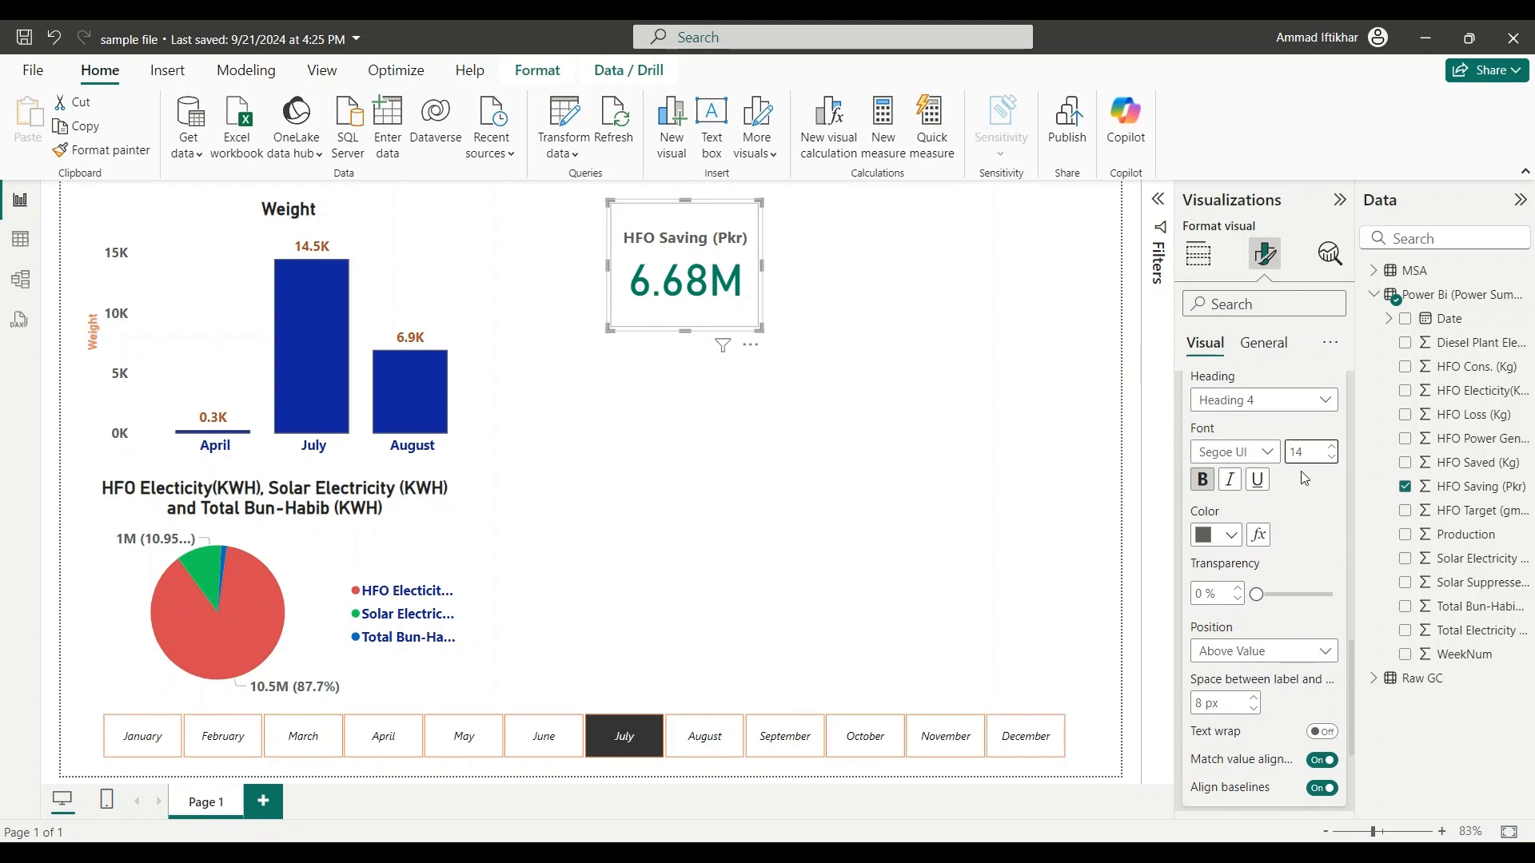
# - Set the callout label's position to Below Value
pyautogui.scroll(-4, 1271, 552)
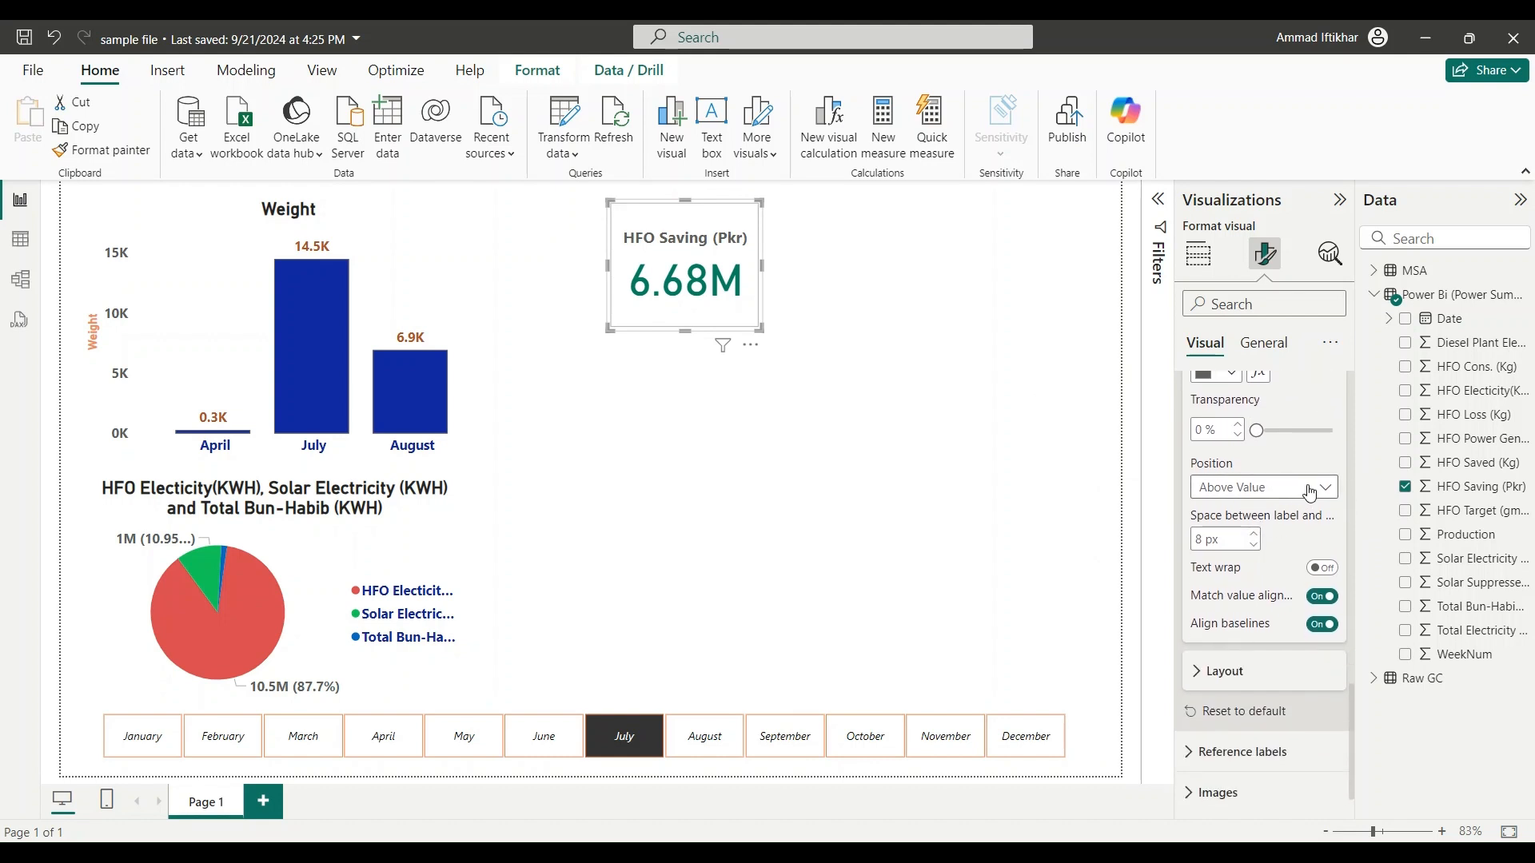
pyautogui.click(1309, 491)
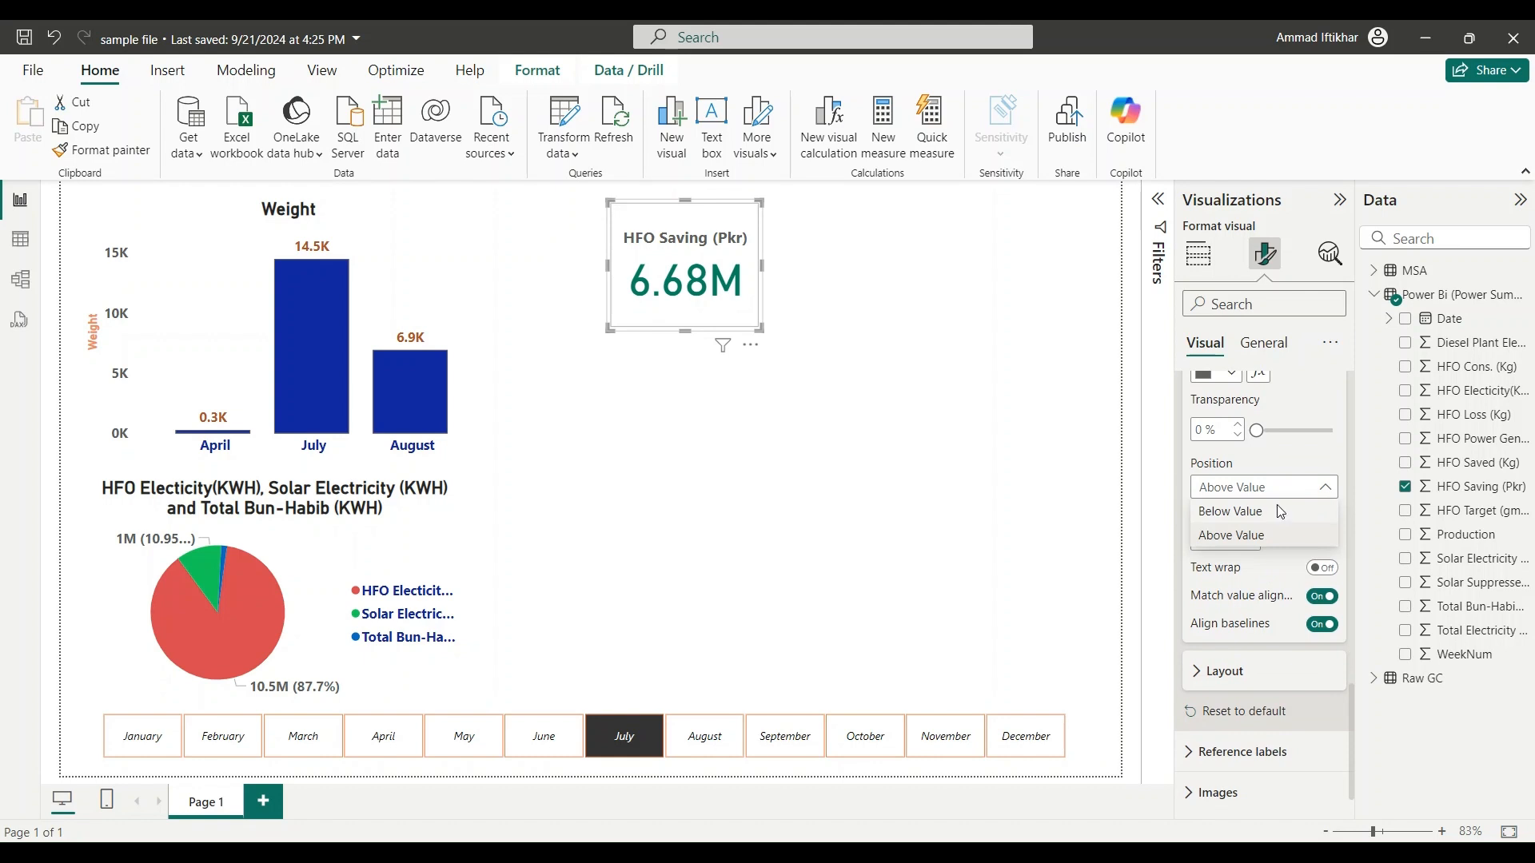
pyautogui.click(1279, 510)
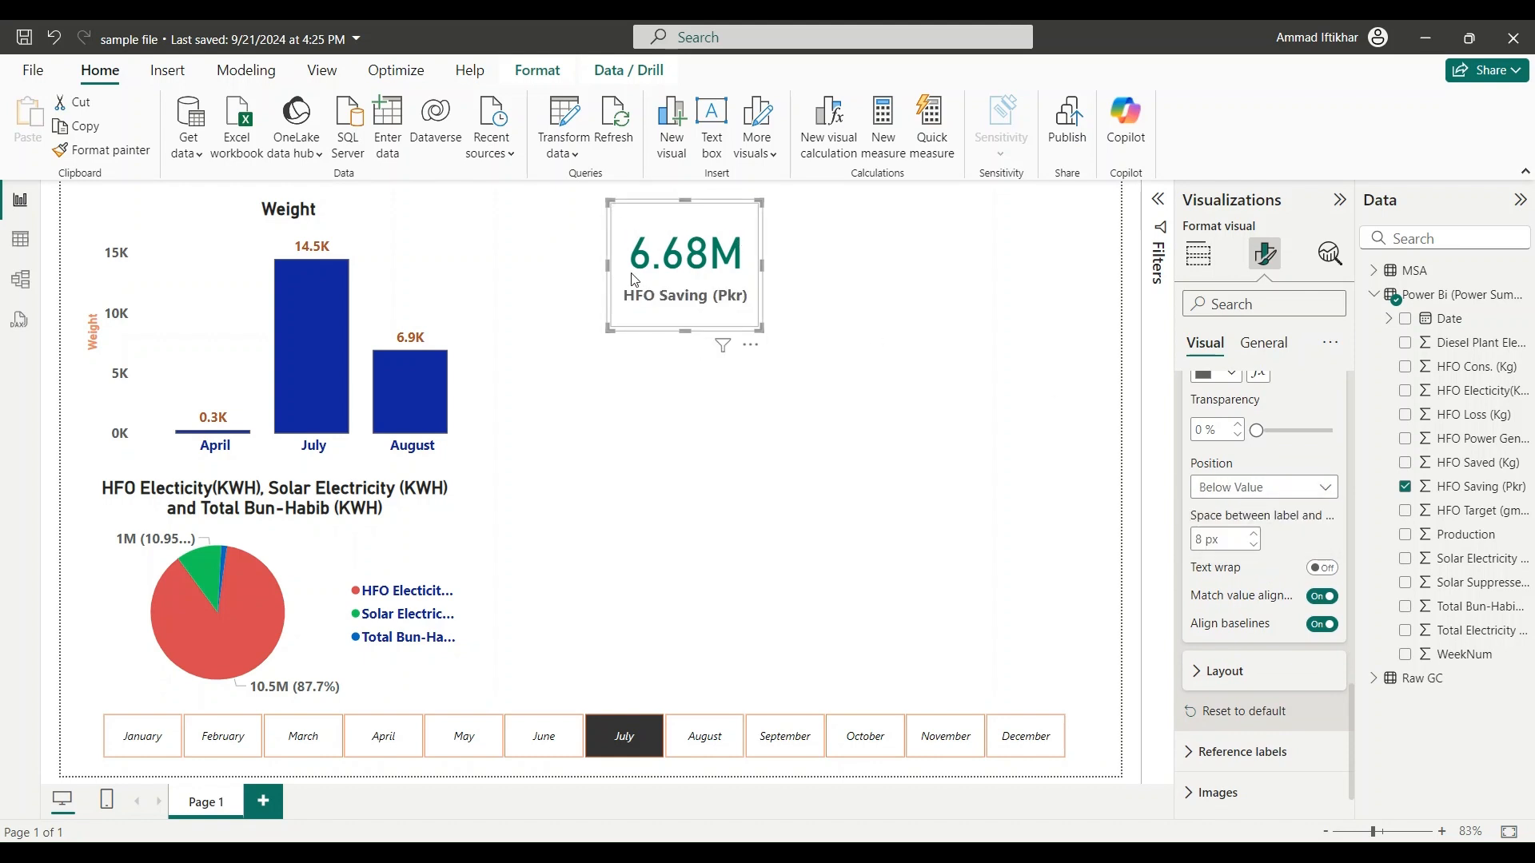
# - Check the callout's vertical alignment options and collapse the card's main Layout settings
pyautogui.scroll(-1, 1295, 550)
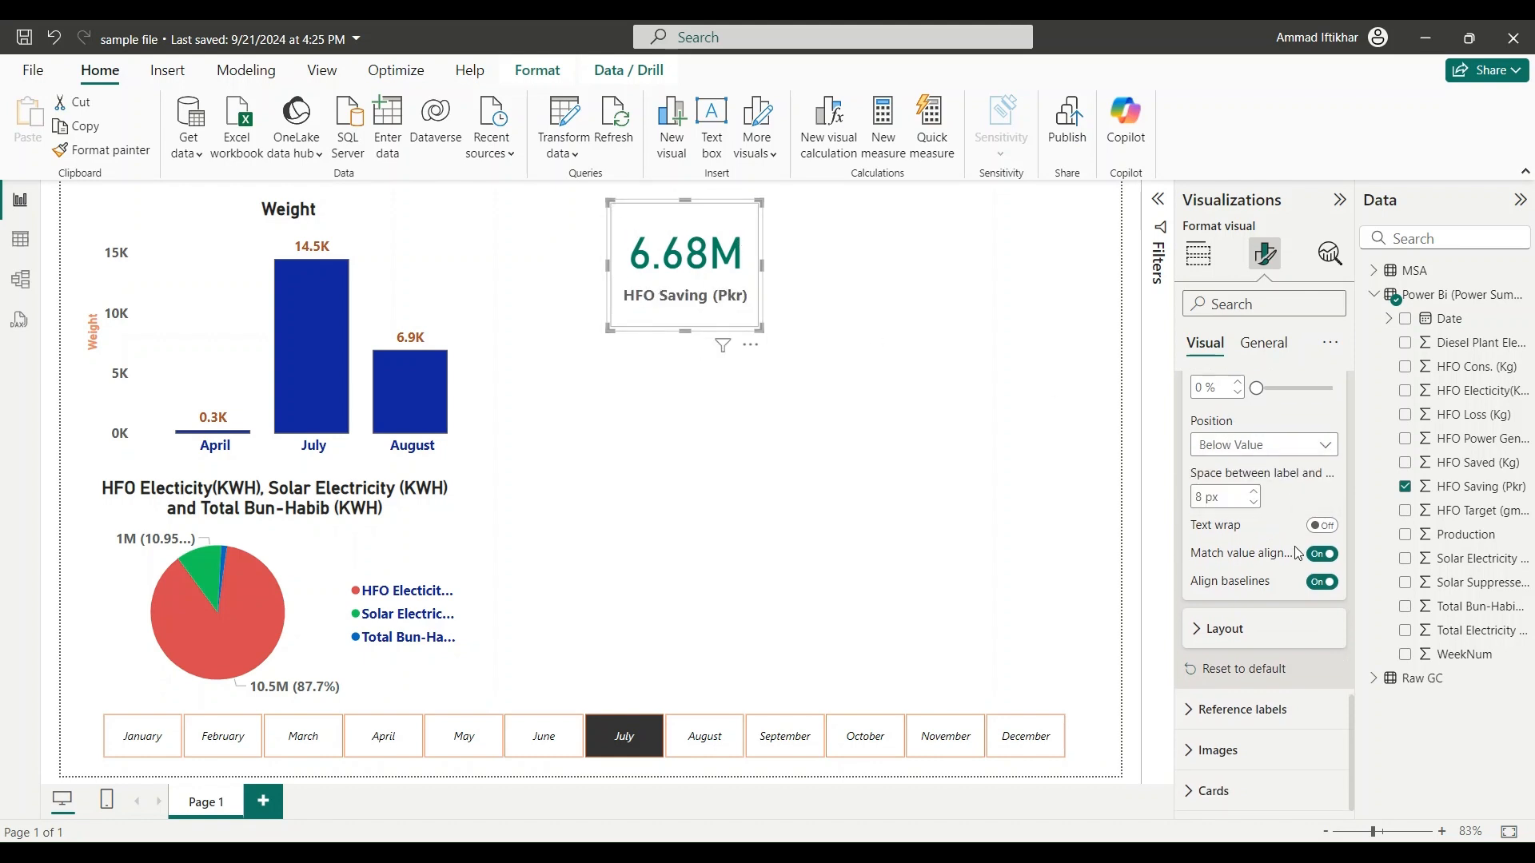
pyautogui.click(1203, 631)
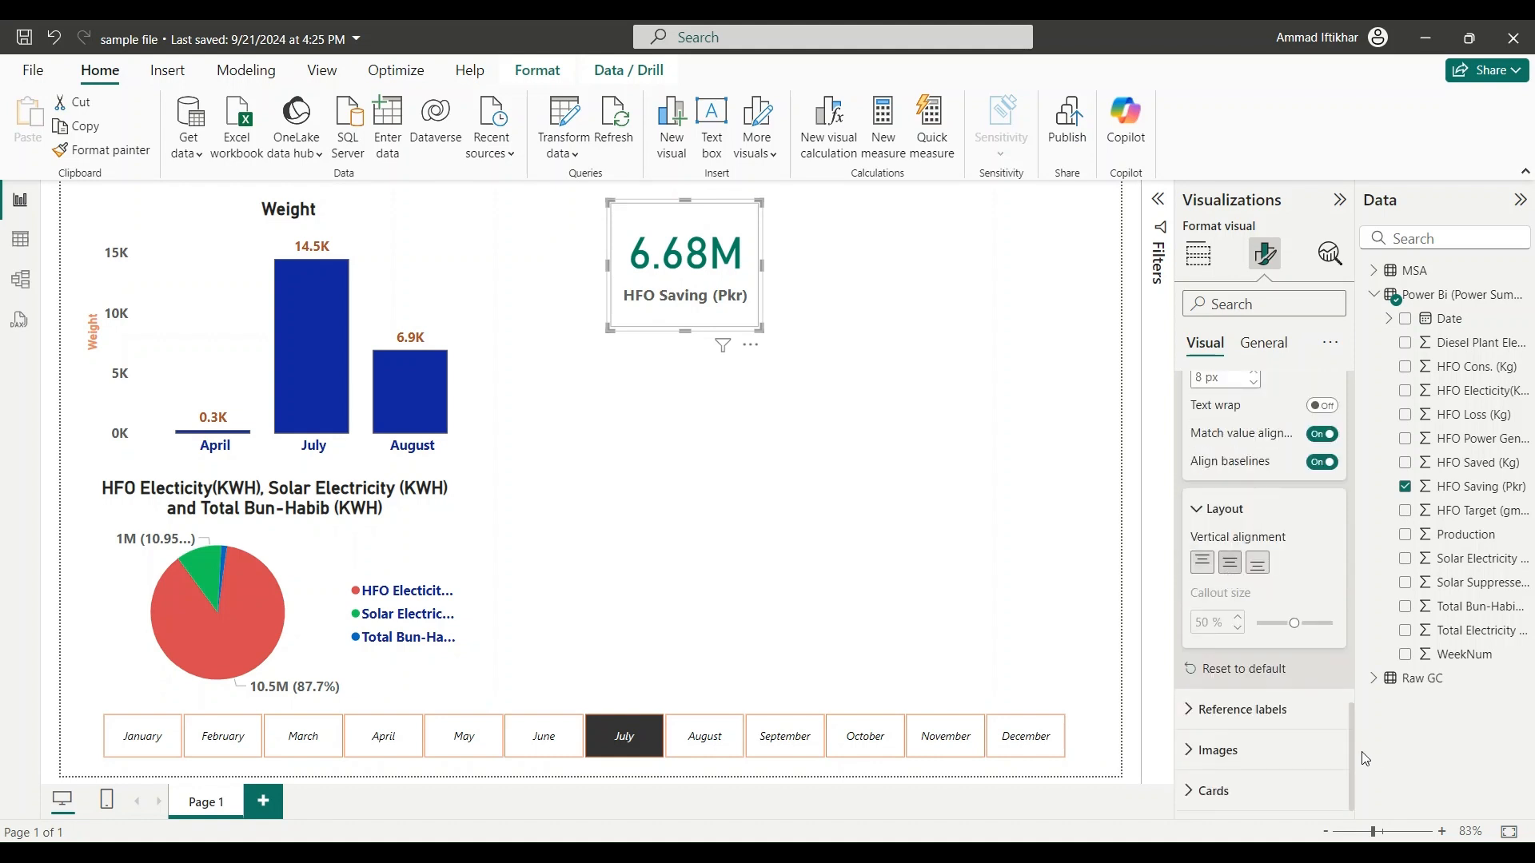
pyautogui.click(1207, 785)
pyautogui.click(1189, 403)
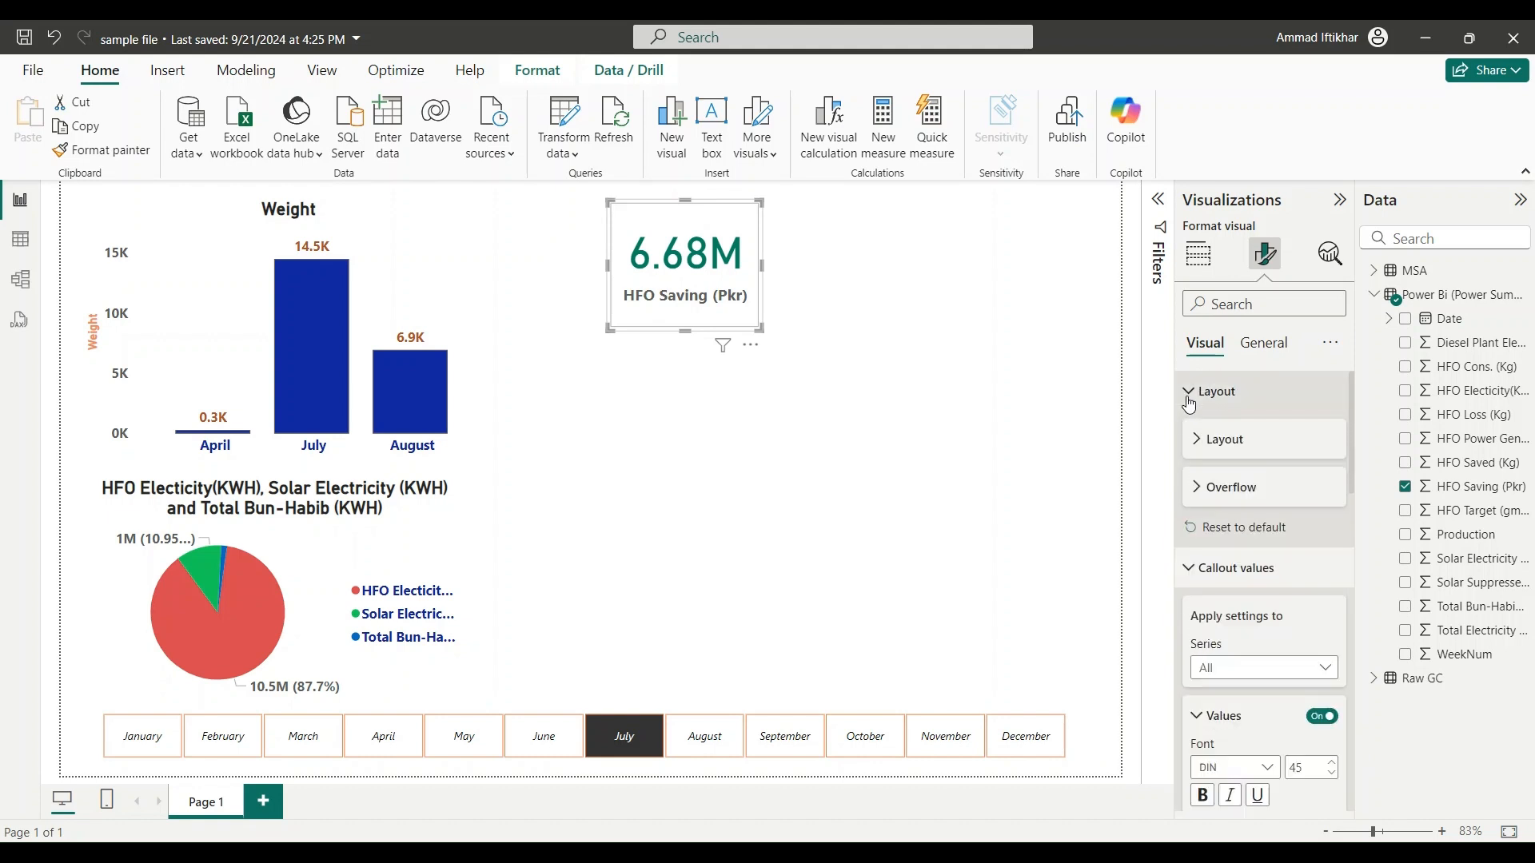
pyautogui.click(1189, 402)
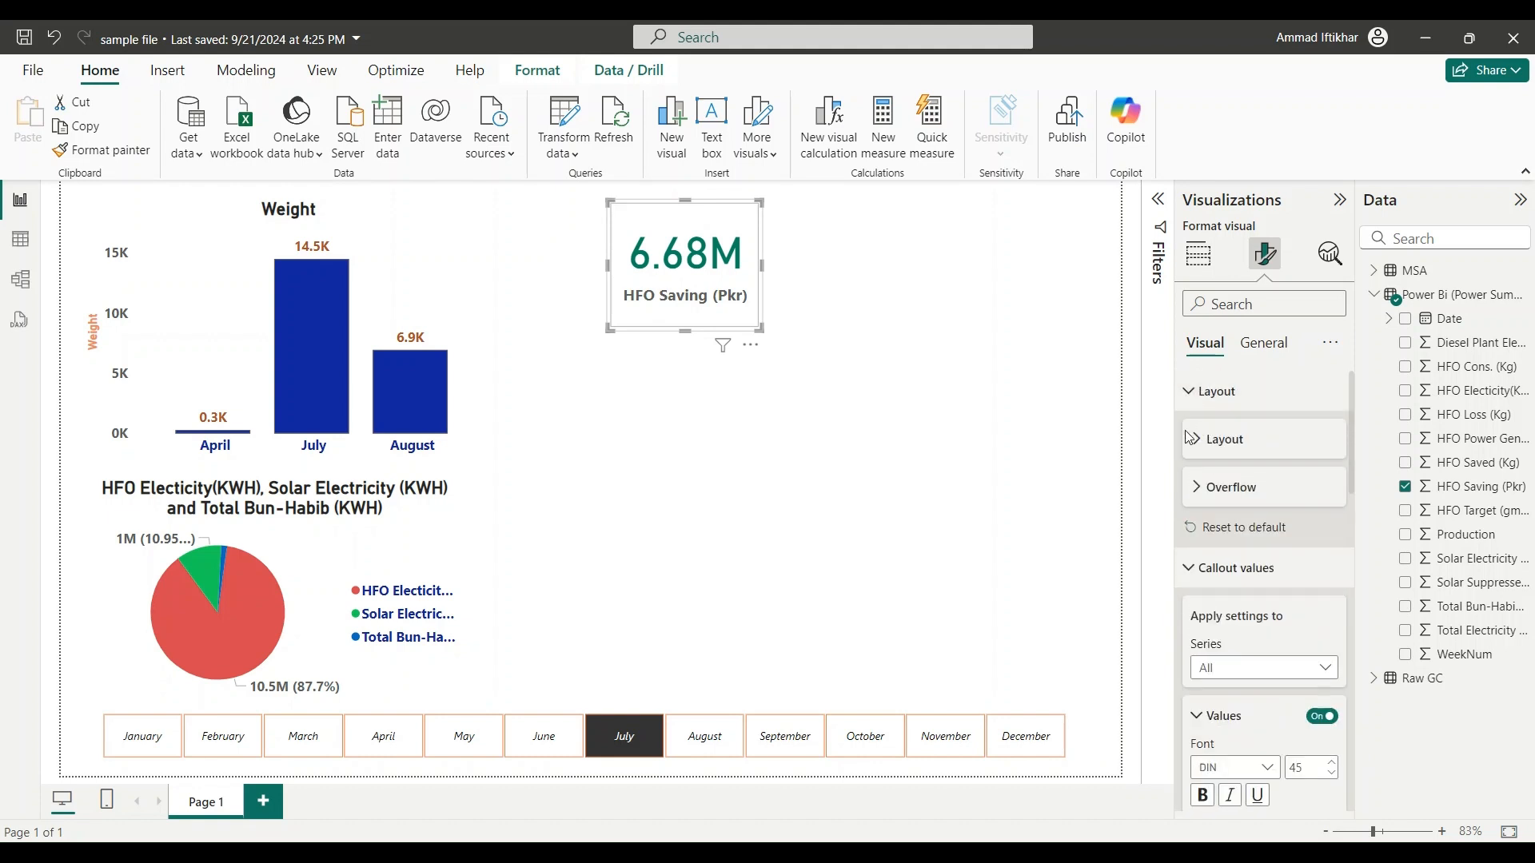
pyautogui.click(1186, 394)
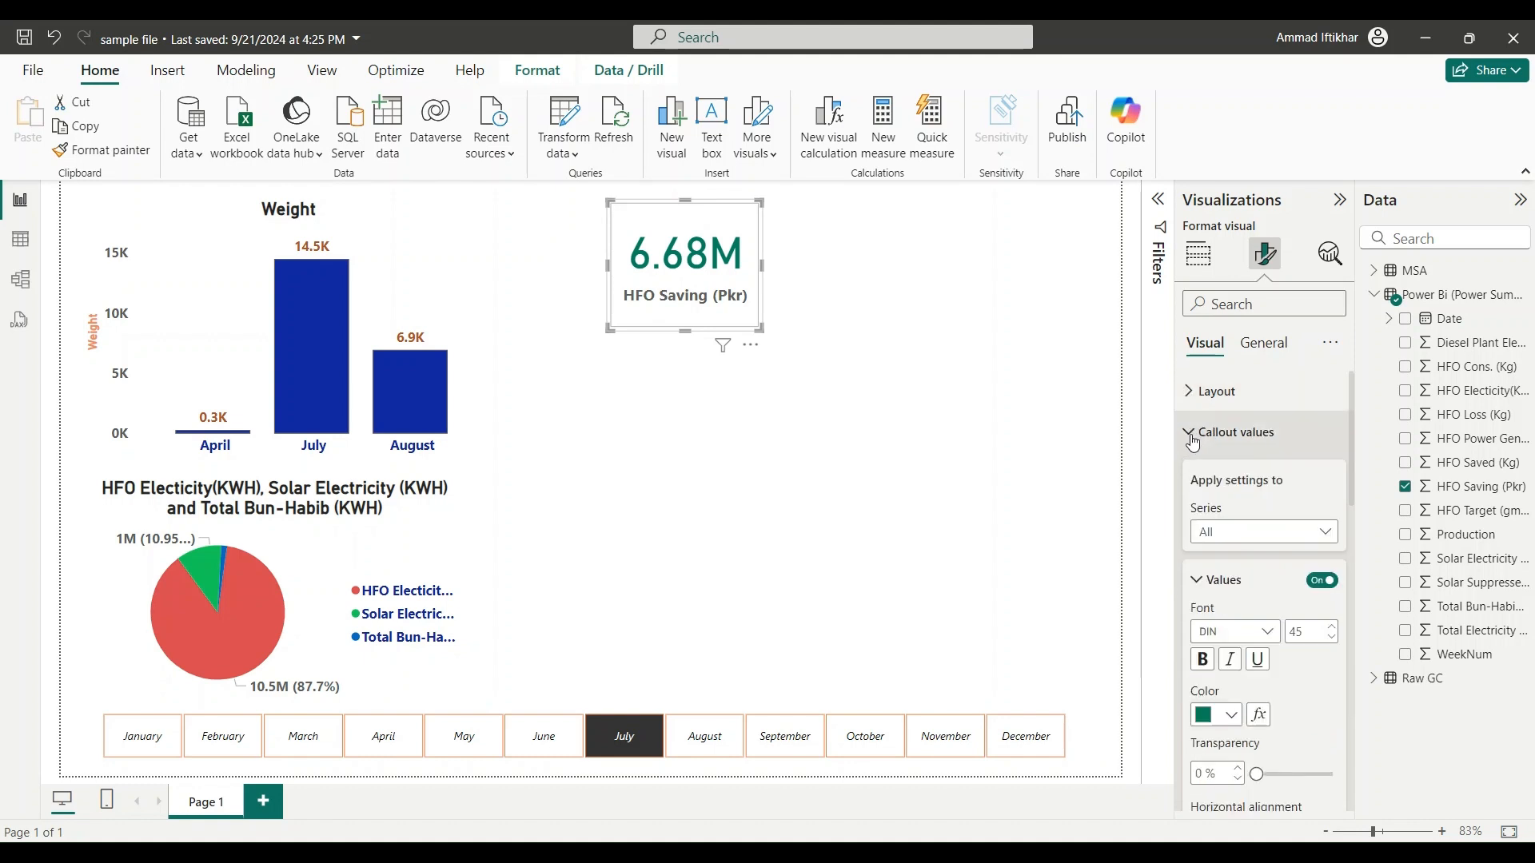
# - Turn on the card's title and set its text to "Saving"
pyautogui.click(1194, 445)
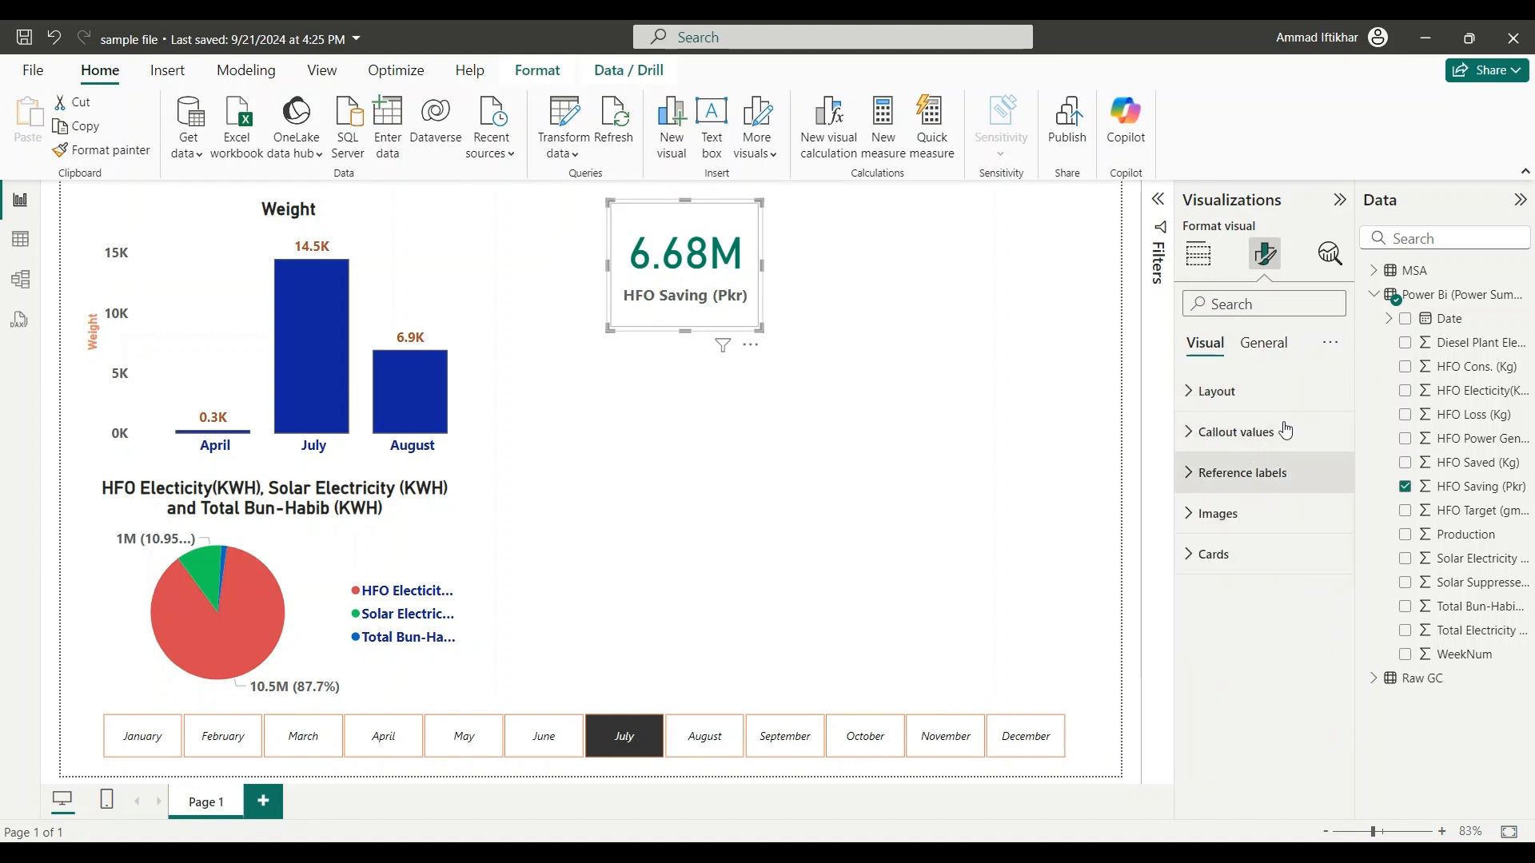
pyautogui.click(1276, 355)
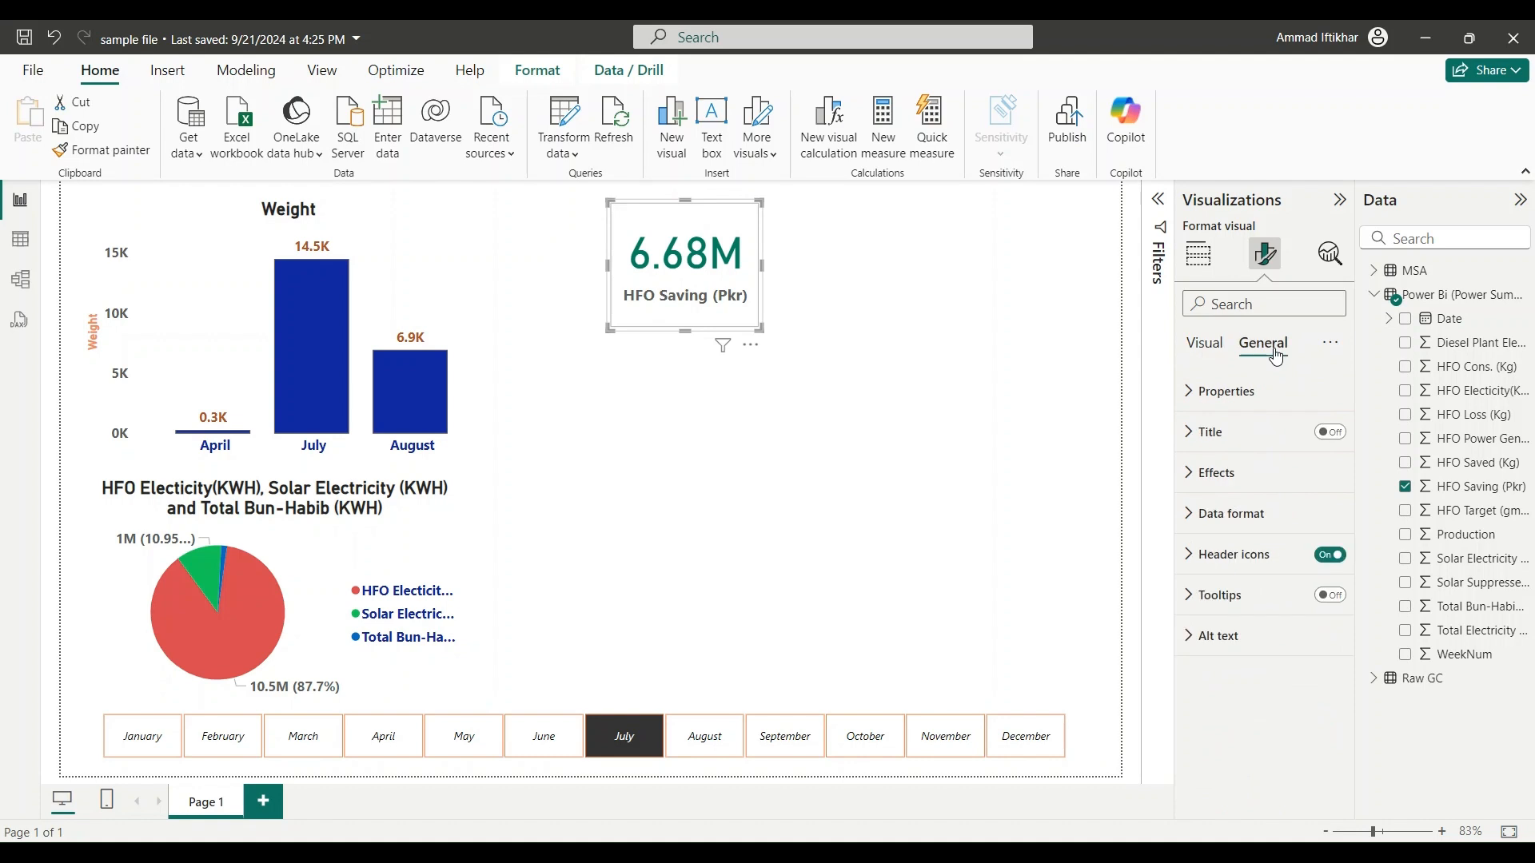
pyautogui.click(1337, 435)
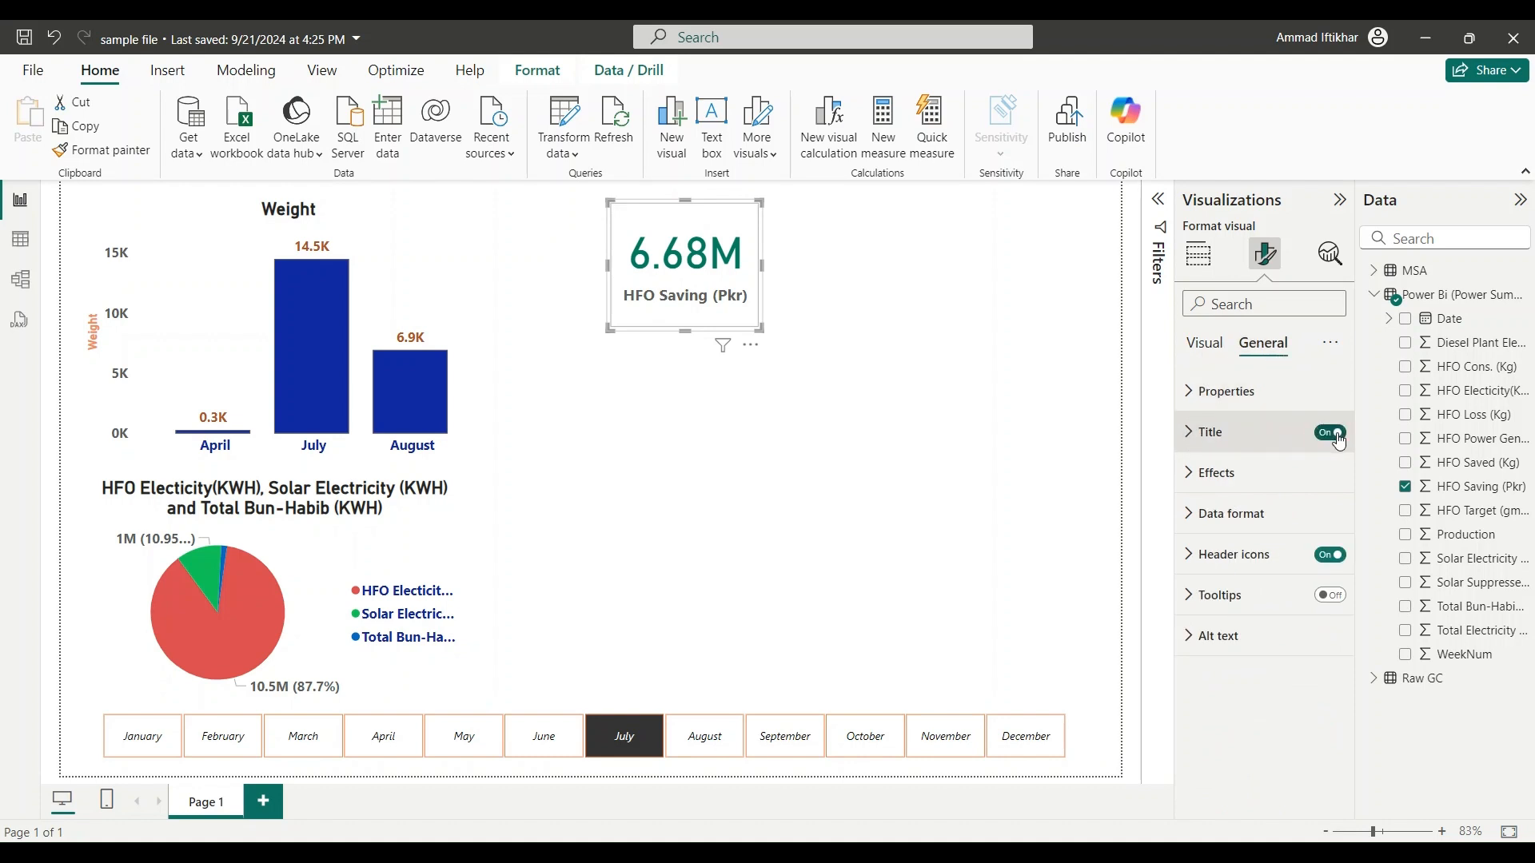
pyautogui.click(1188, 431)
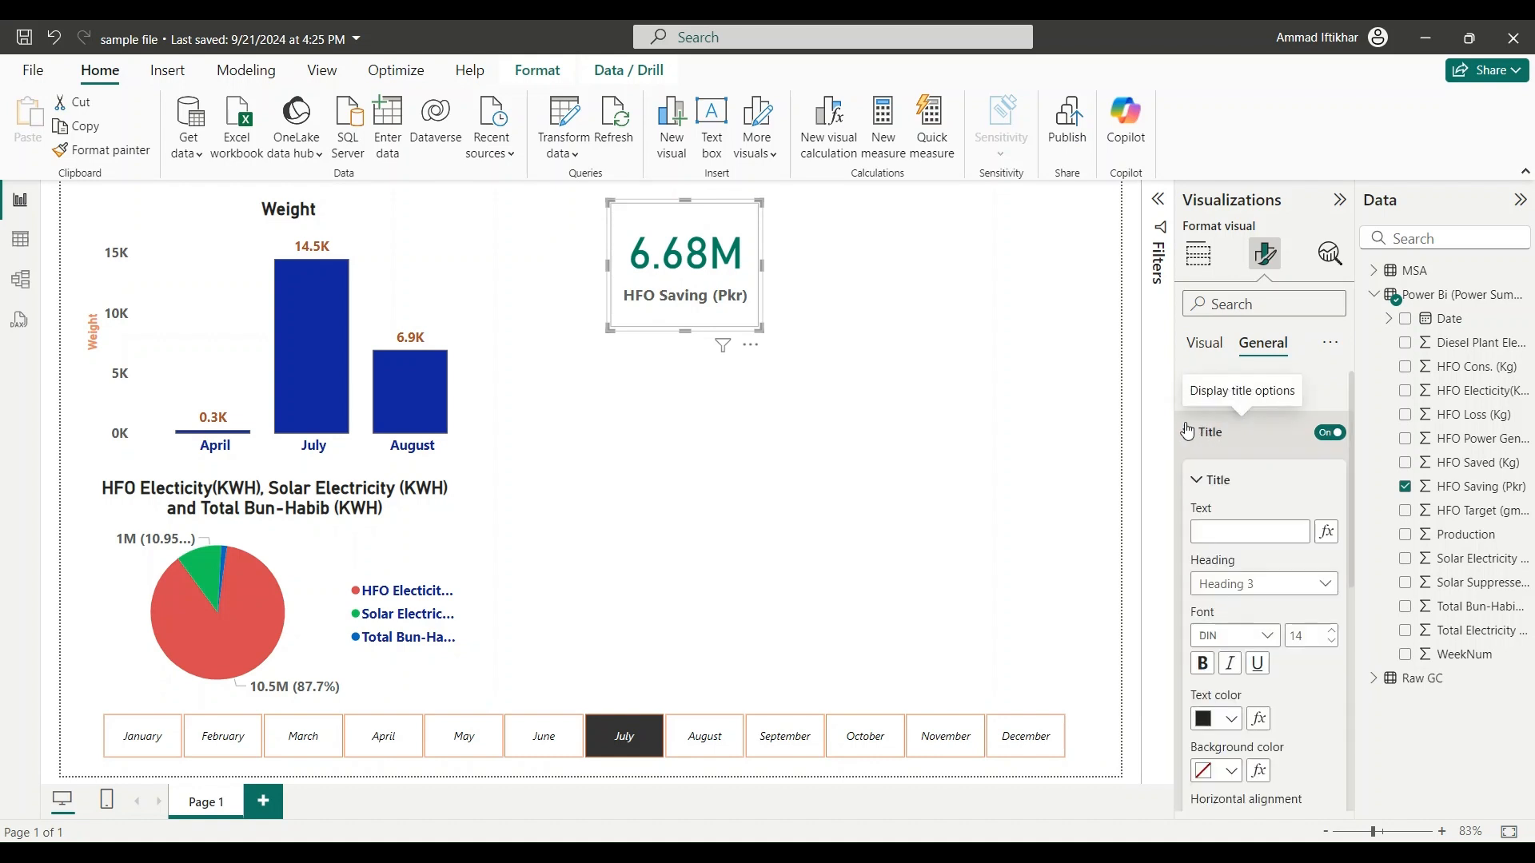
pyautogui.click(1230, 538)
pyautogui.write('Saving')
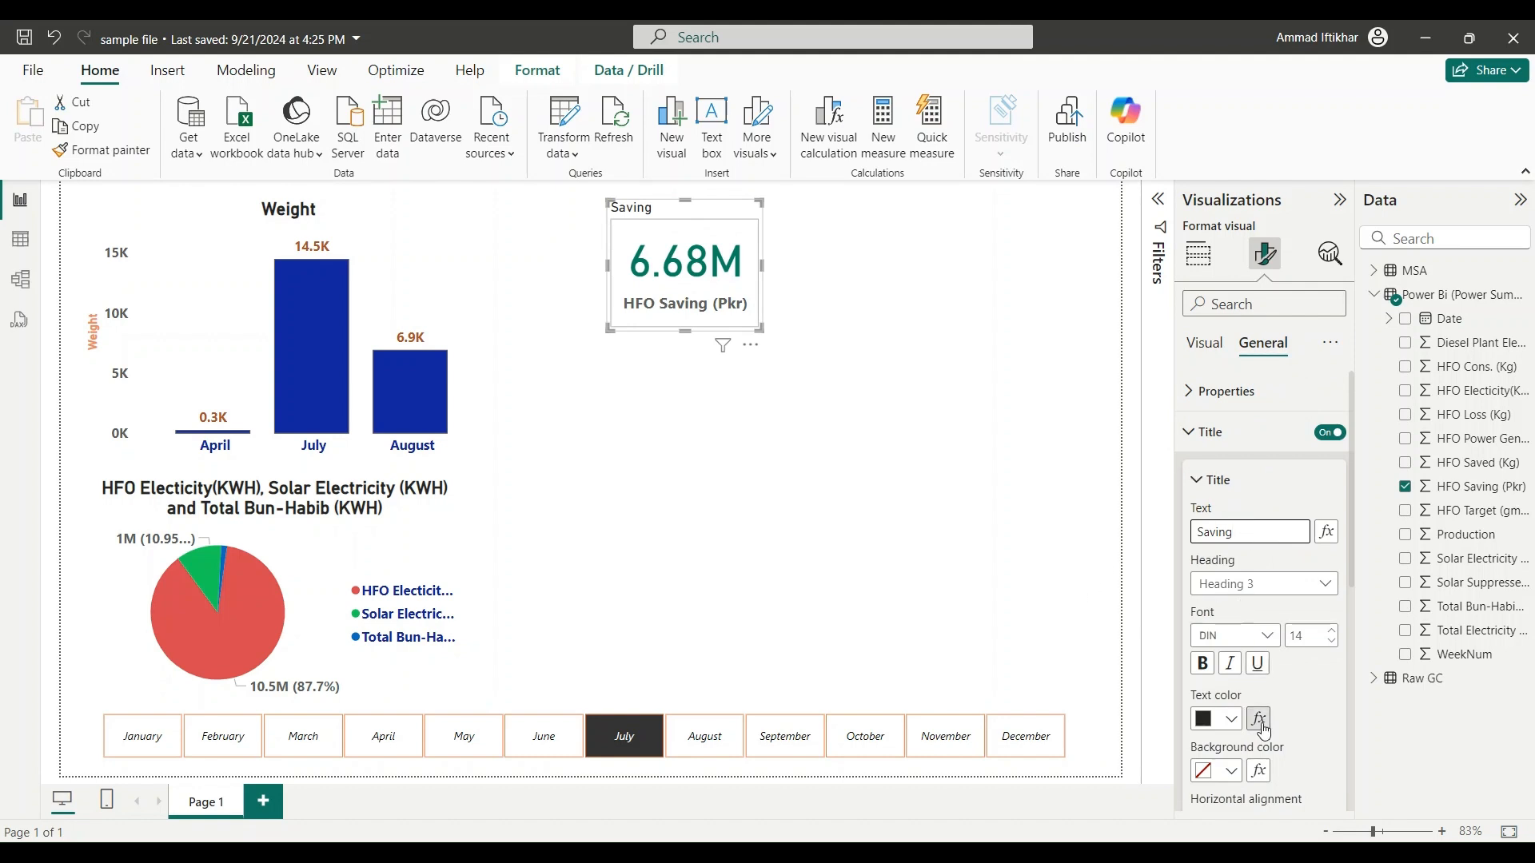
# - Center the card's title horizontally
pyautogui.scroll(-2, 1261, 723)
pyautogui.click(1228, 666)
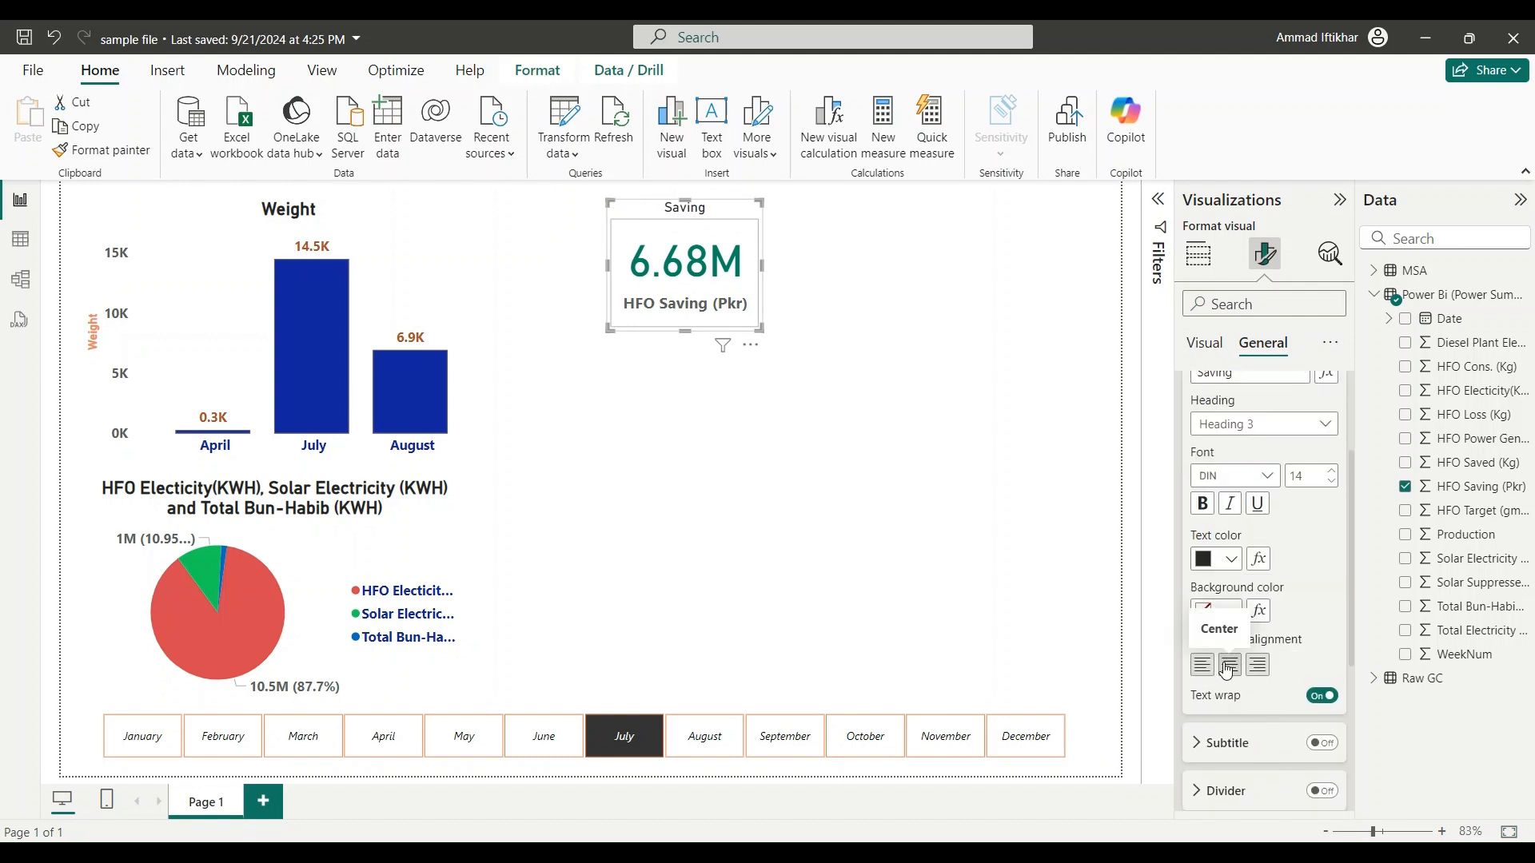
pyautogui.scroll(-1, 1299, 633)
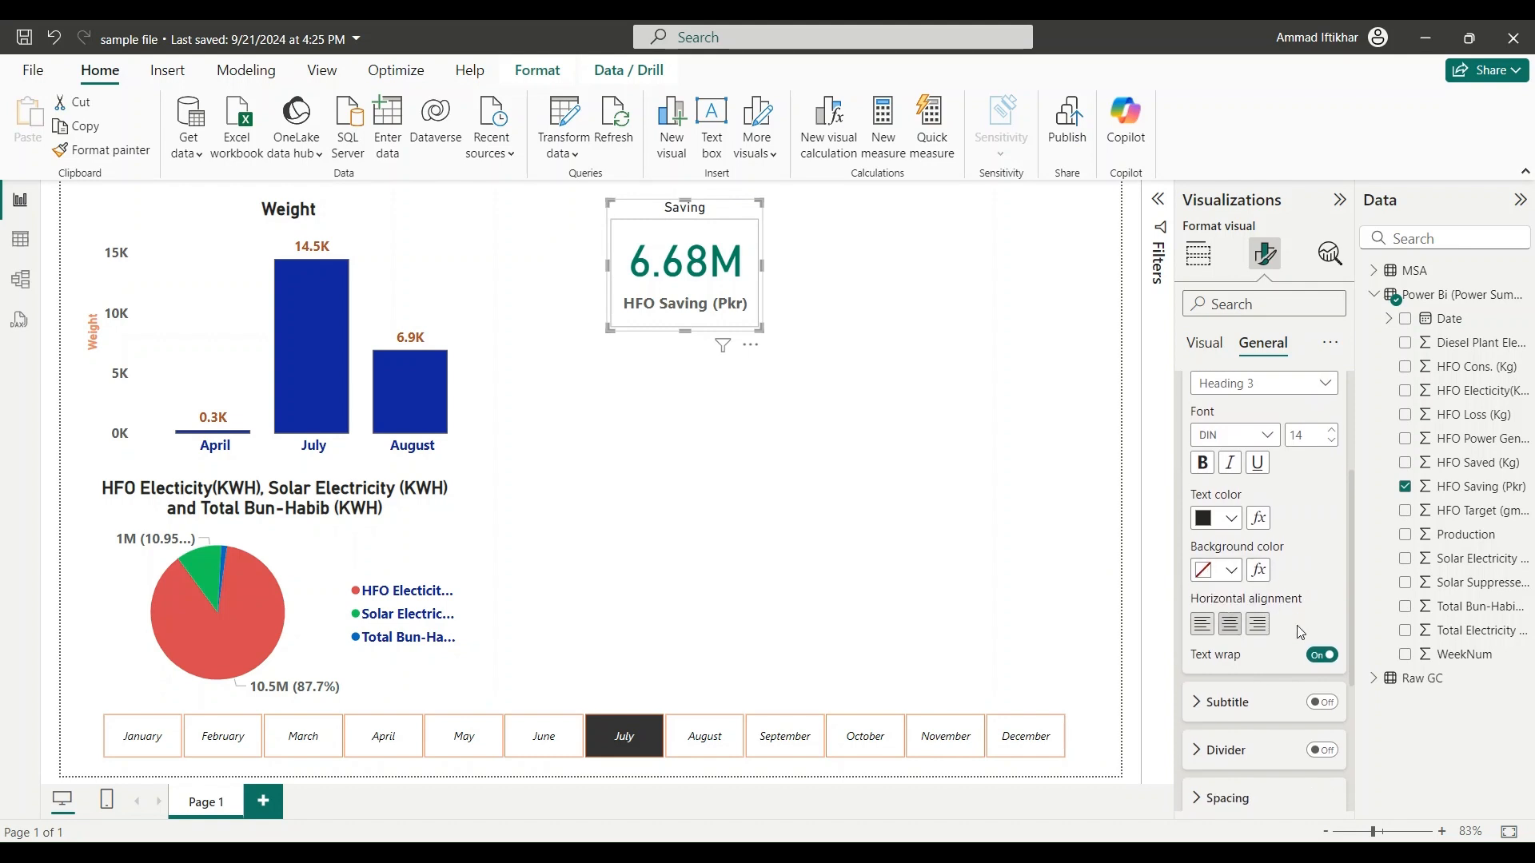
# - Make the card's title light blue and bold with font size 17
pyautogui.click(1239, 516)
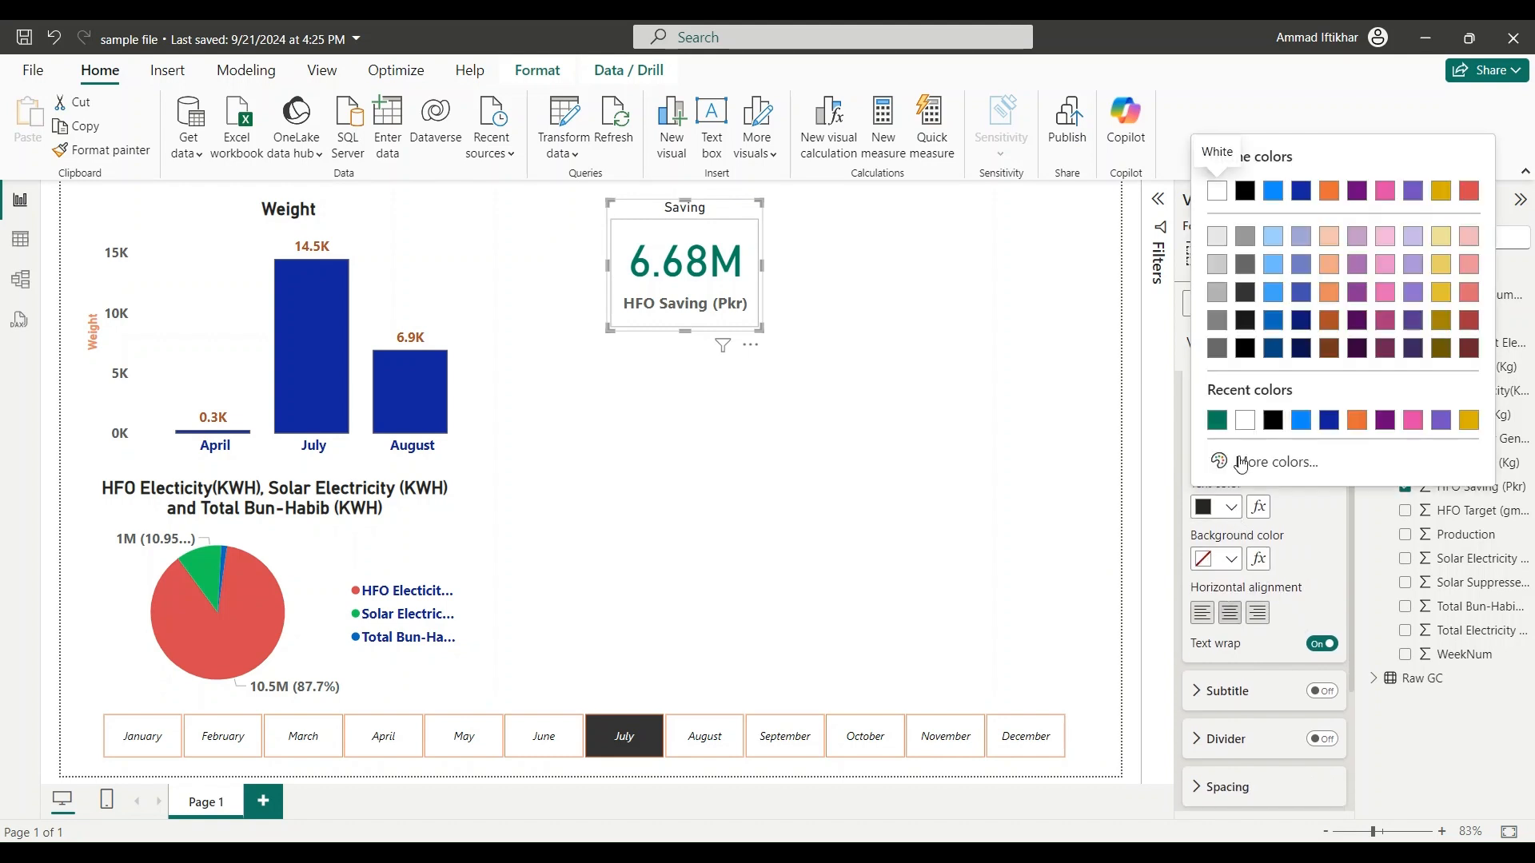
pyautogui.click(1301, 420)
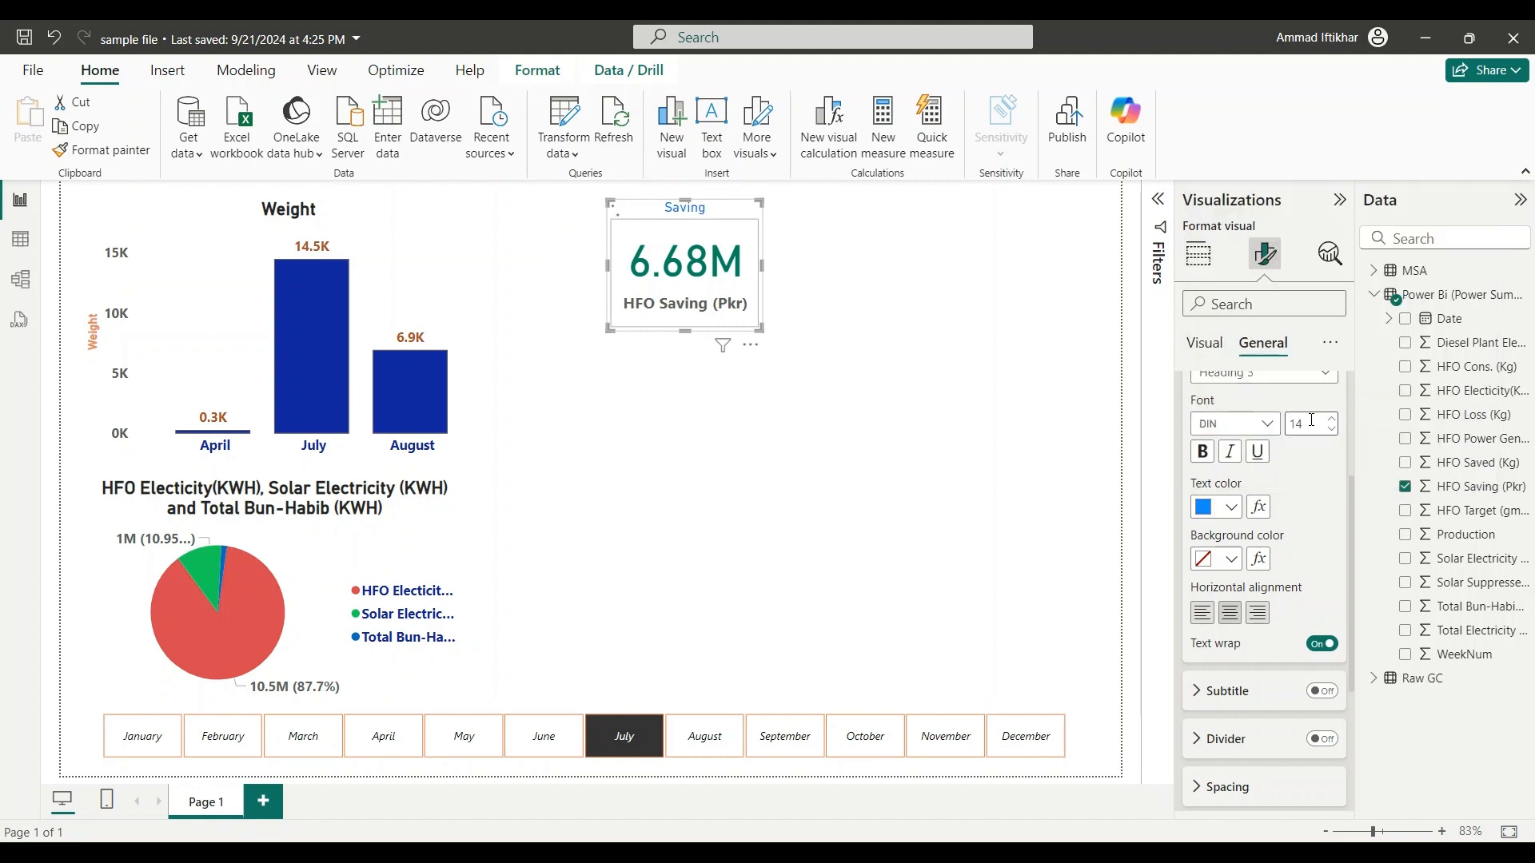
pyautogui.click(1202, 452)
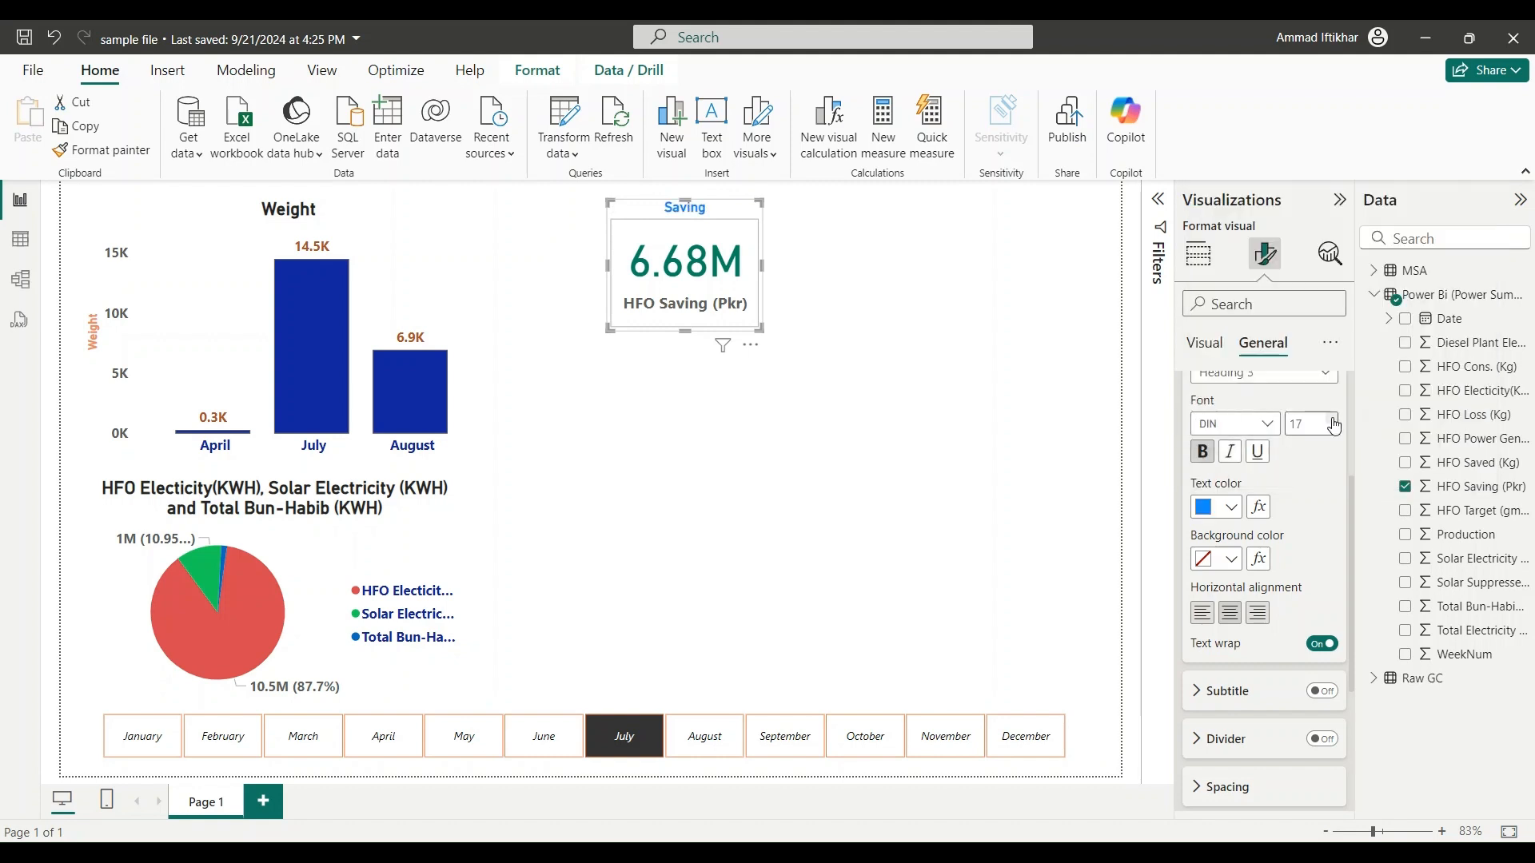
pyautogui.scroll(-2, 1299, 545)
pyautogui.scroll(3, 1299, 546)
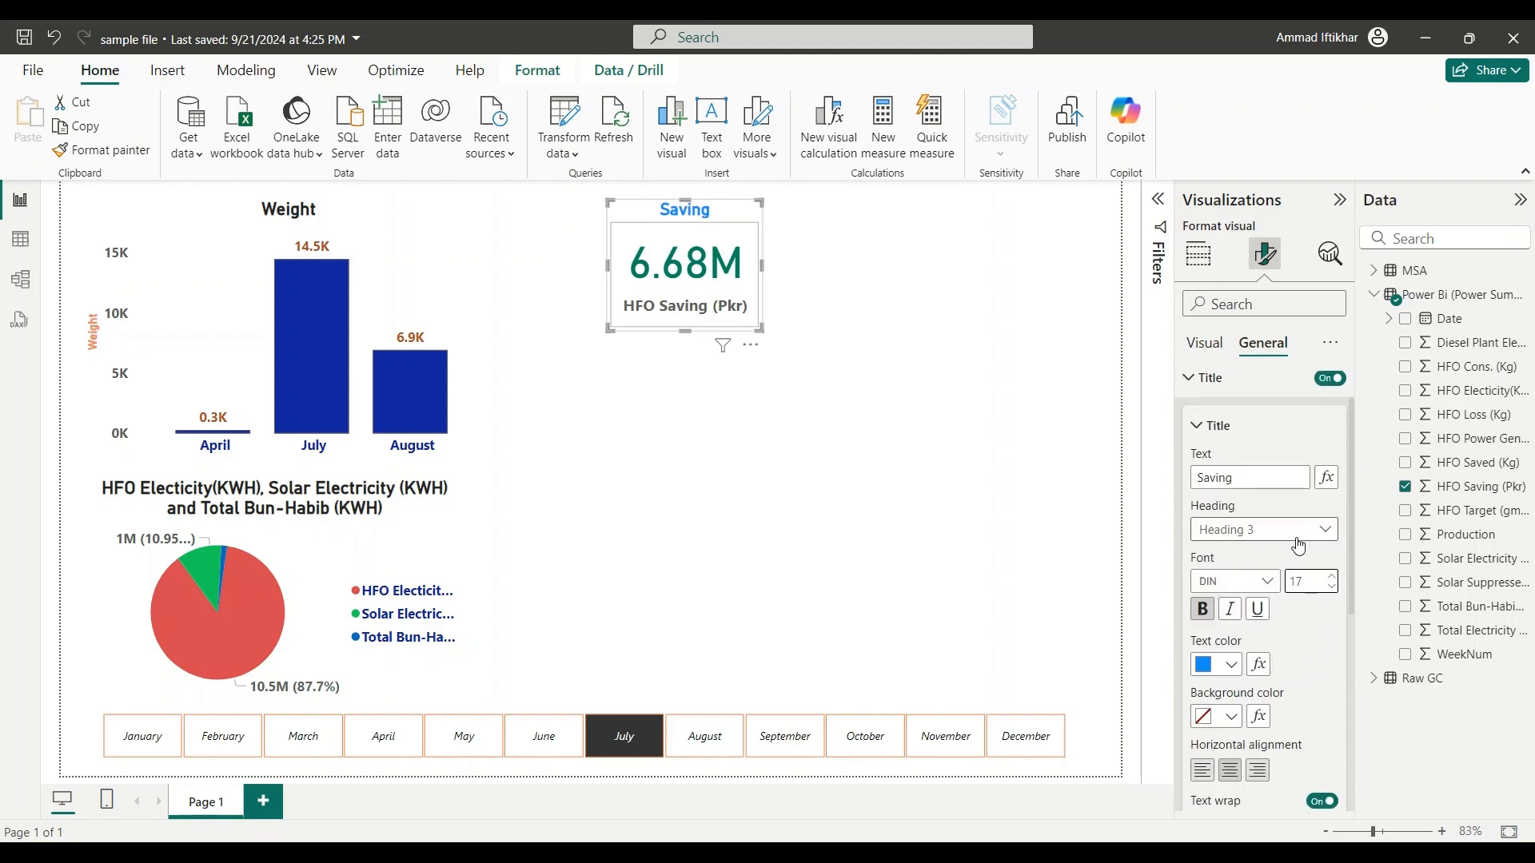
# - Look through the title's subtitle and divider options, and set the space between label and value to 7 px
pyautogui.scroll(-4, 1298, 542)
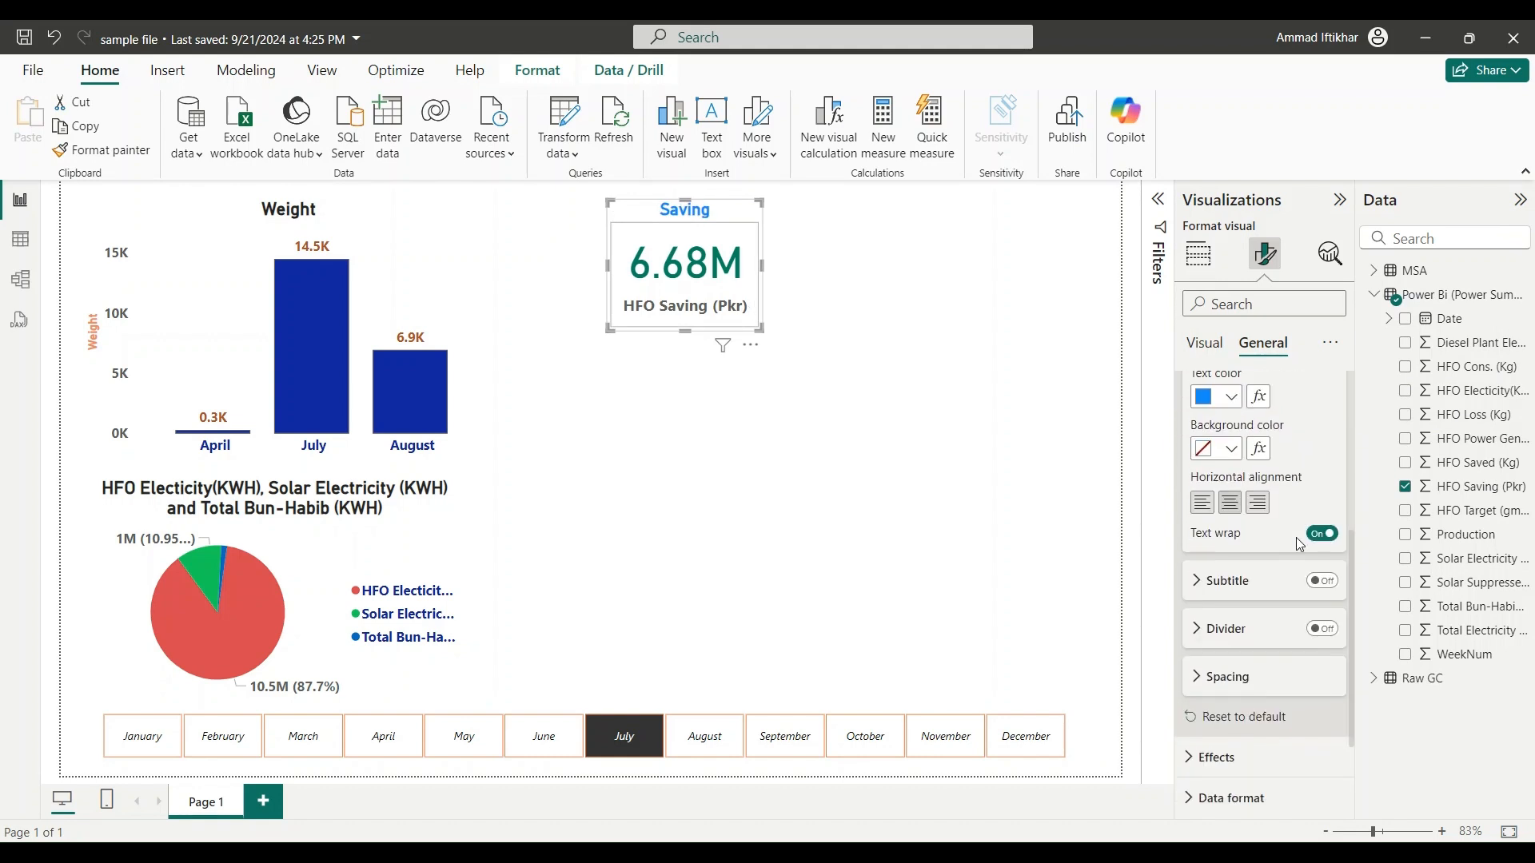
pyautogui.scroll(-3, 1296, 539)
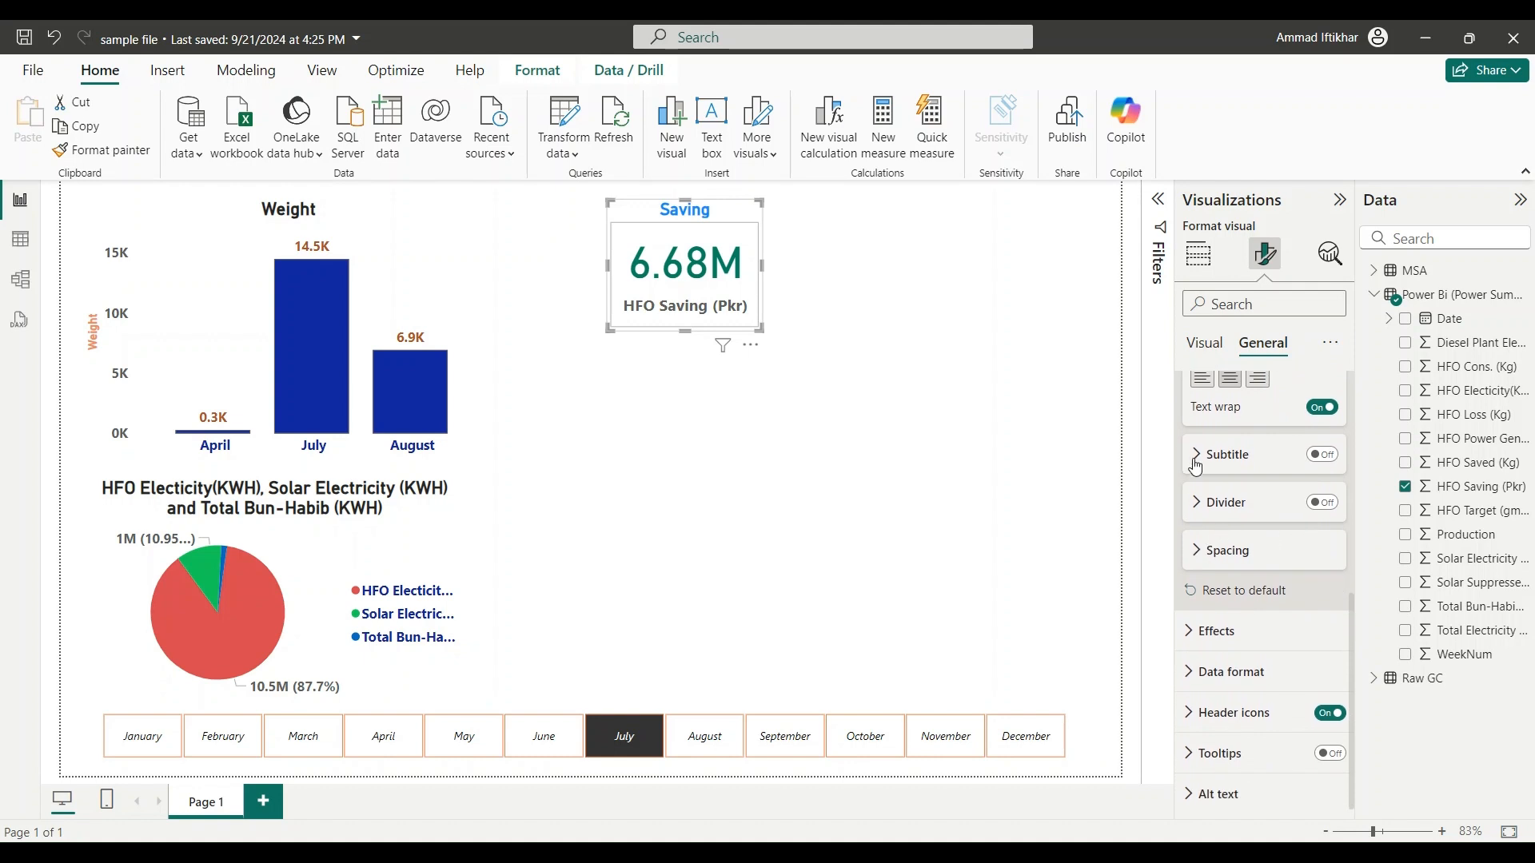
pyautogui.click(1195, 467)
pyautogui.scroll(-5, 1211, 510)
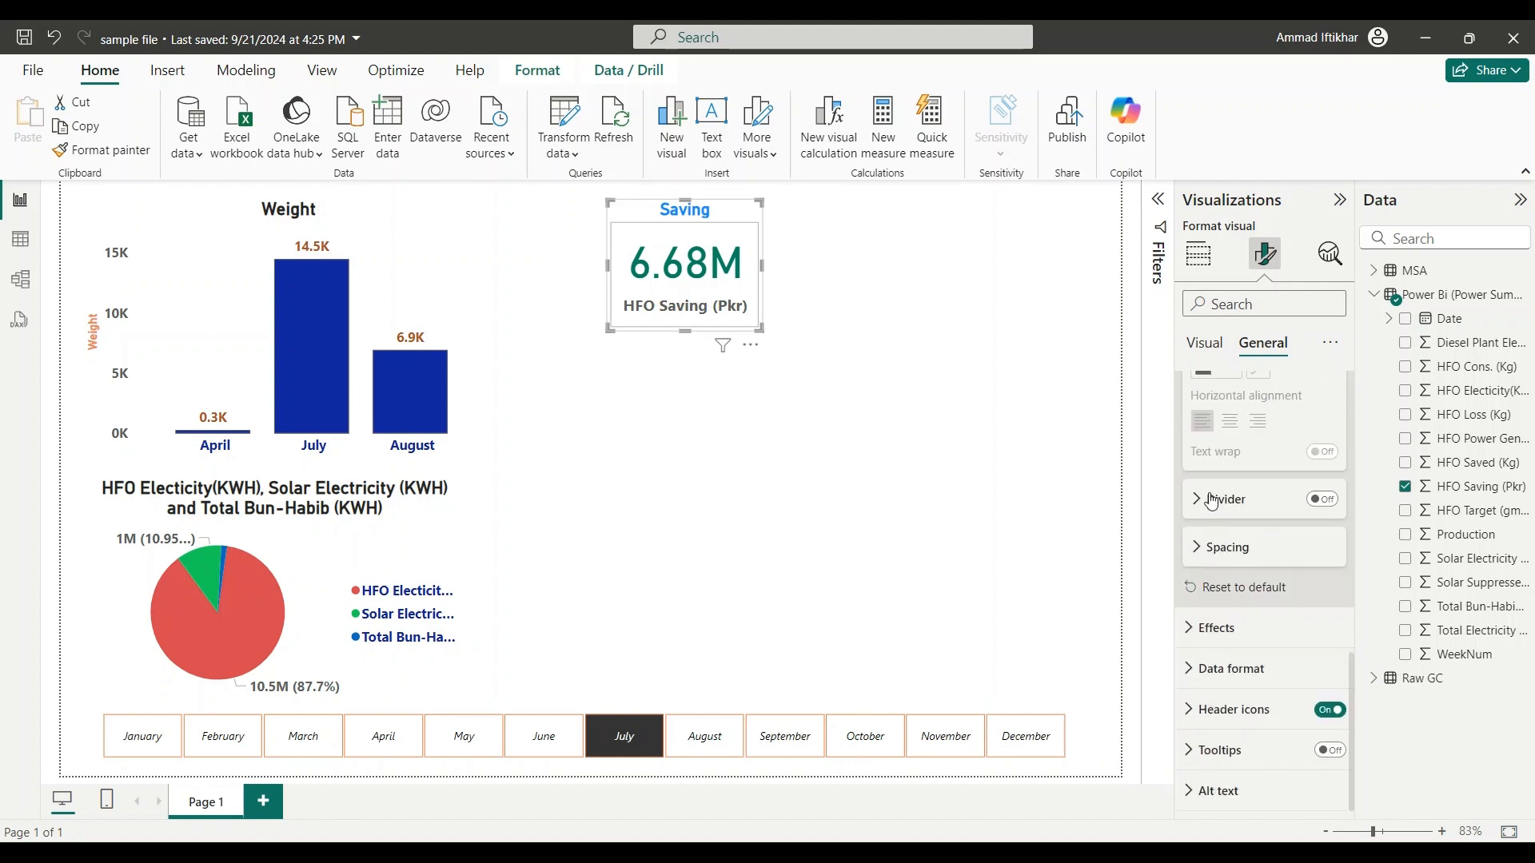
pyautogui.click(1203, 502)
pyautogui.scroll(-3, 1202, 531)
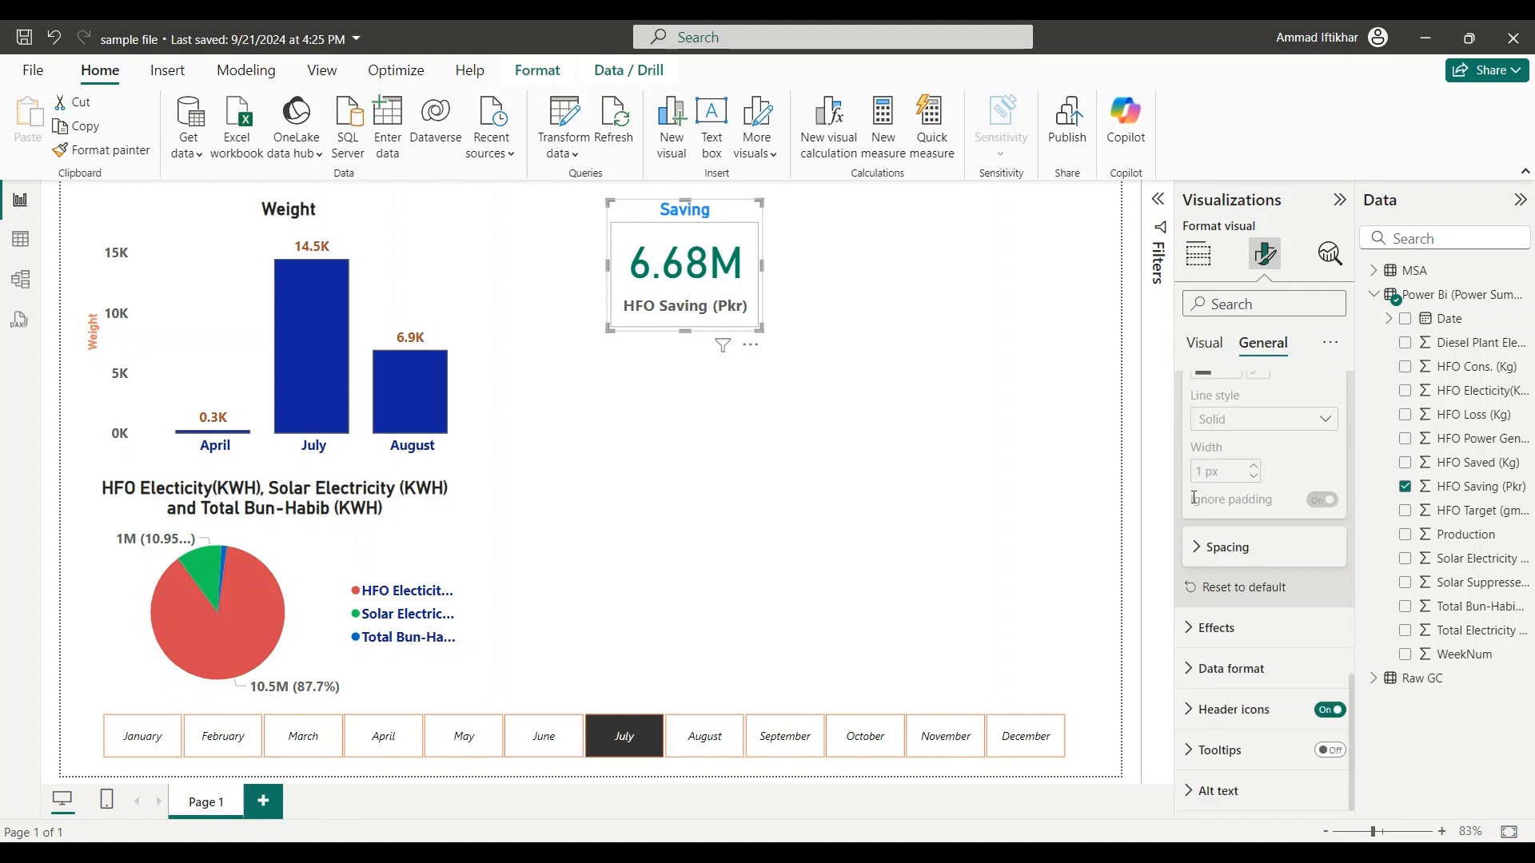
pyautogui.click(1199, 547)
pyautogui.scroll(-2, 1257, 577)
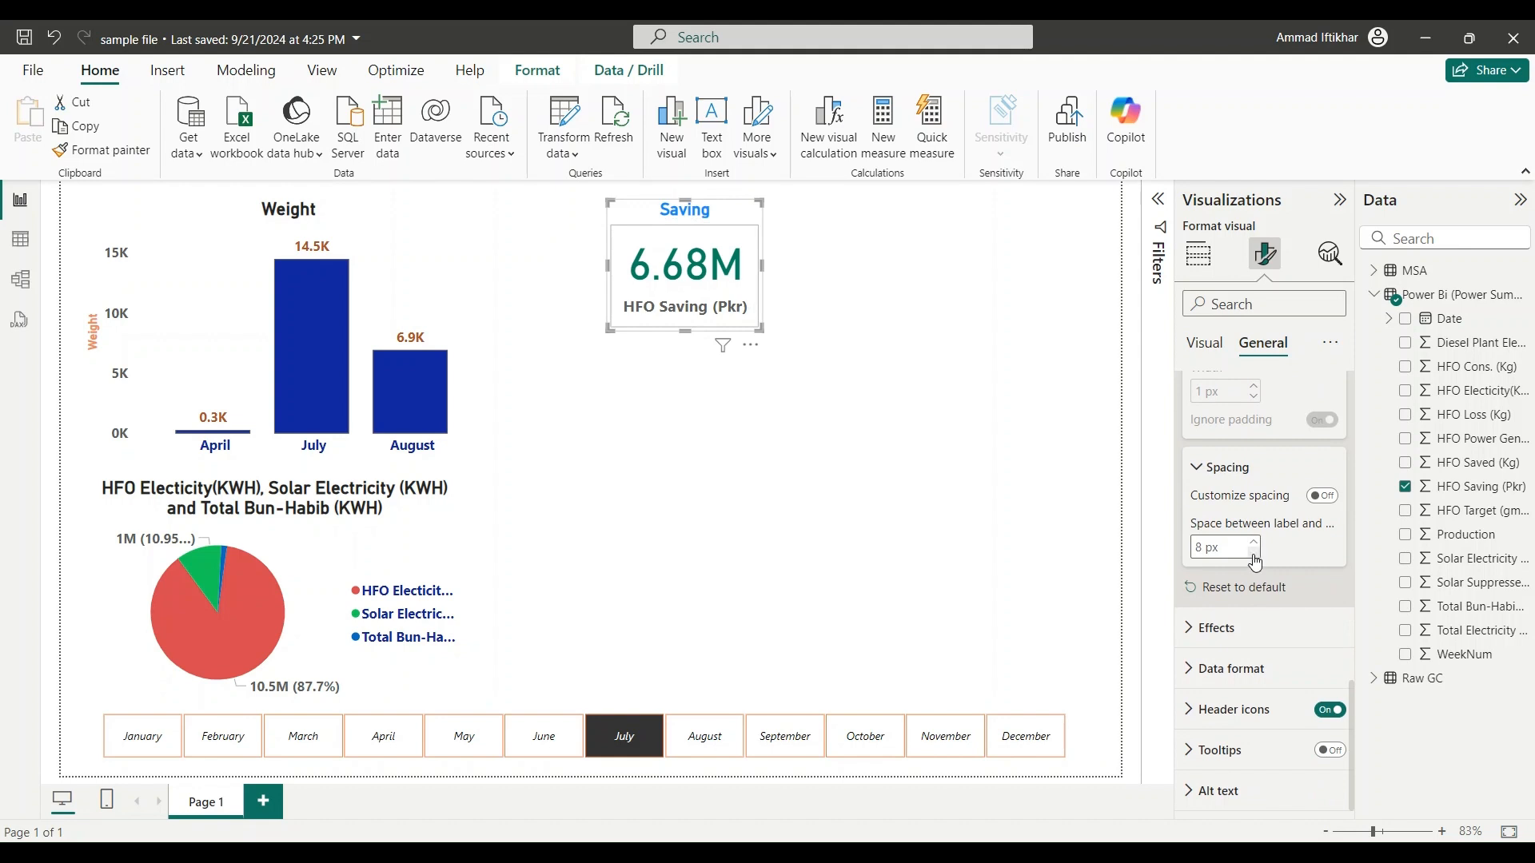
# - Set the card's background effect color to the recent dark blue, #12239E
pyautogui.click(1187, 628)
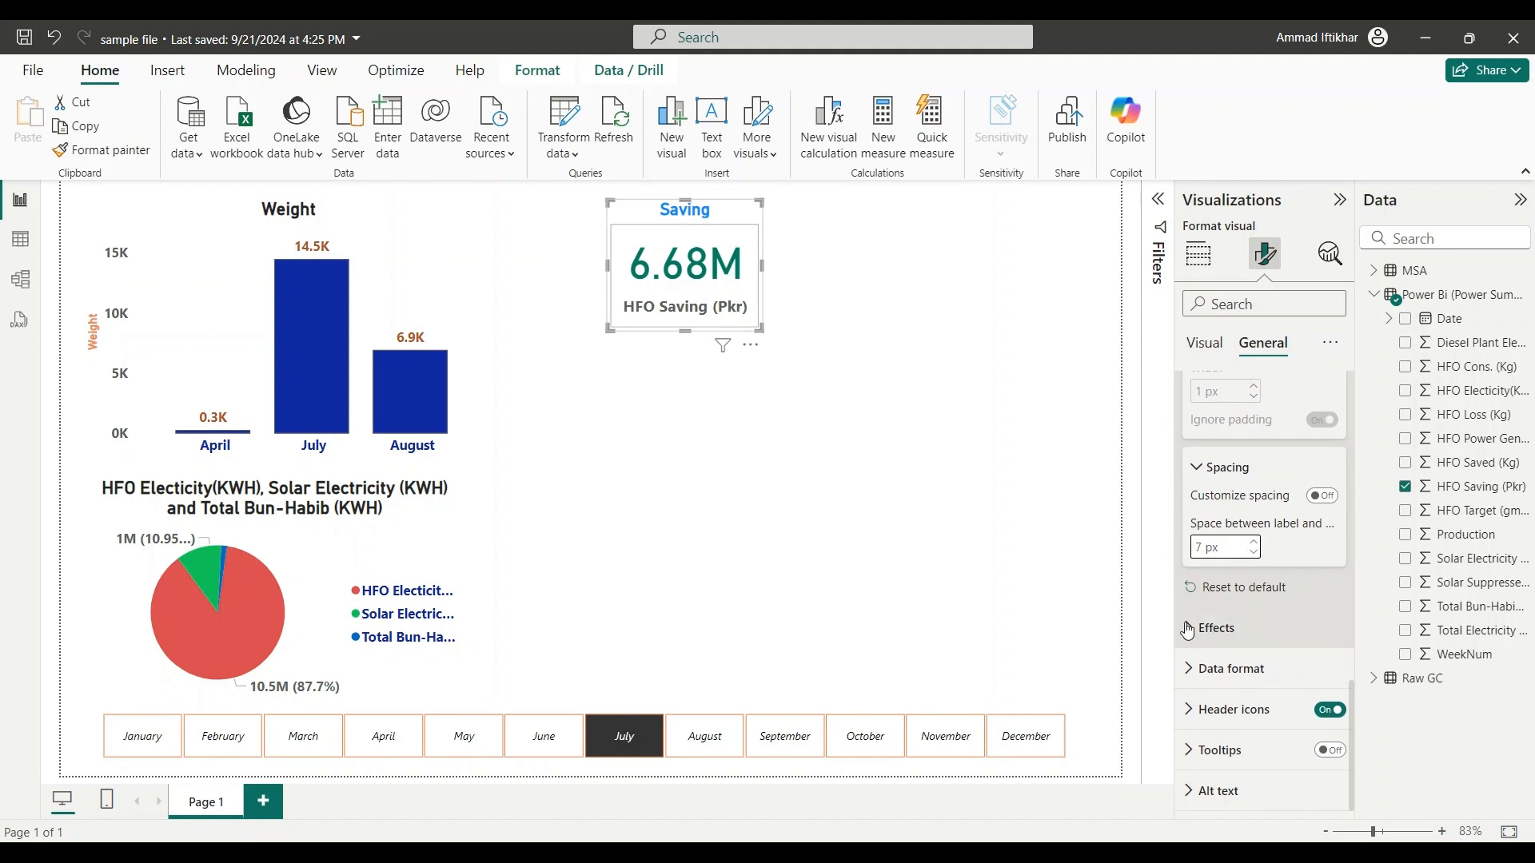
pyautogui.scroll(-3, 1267, 633)
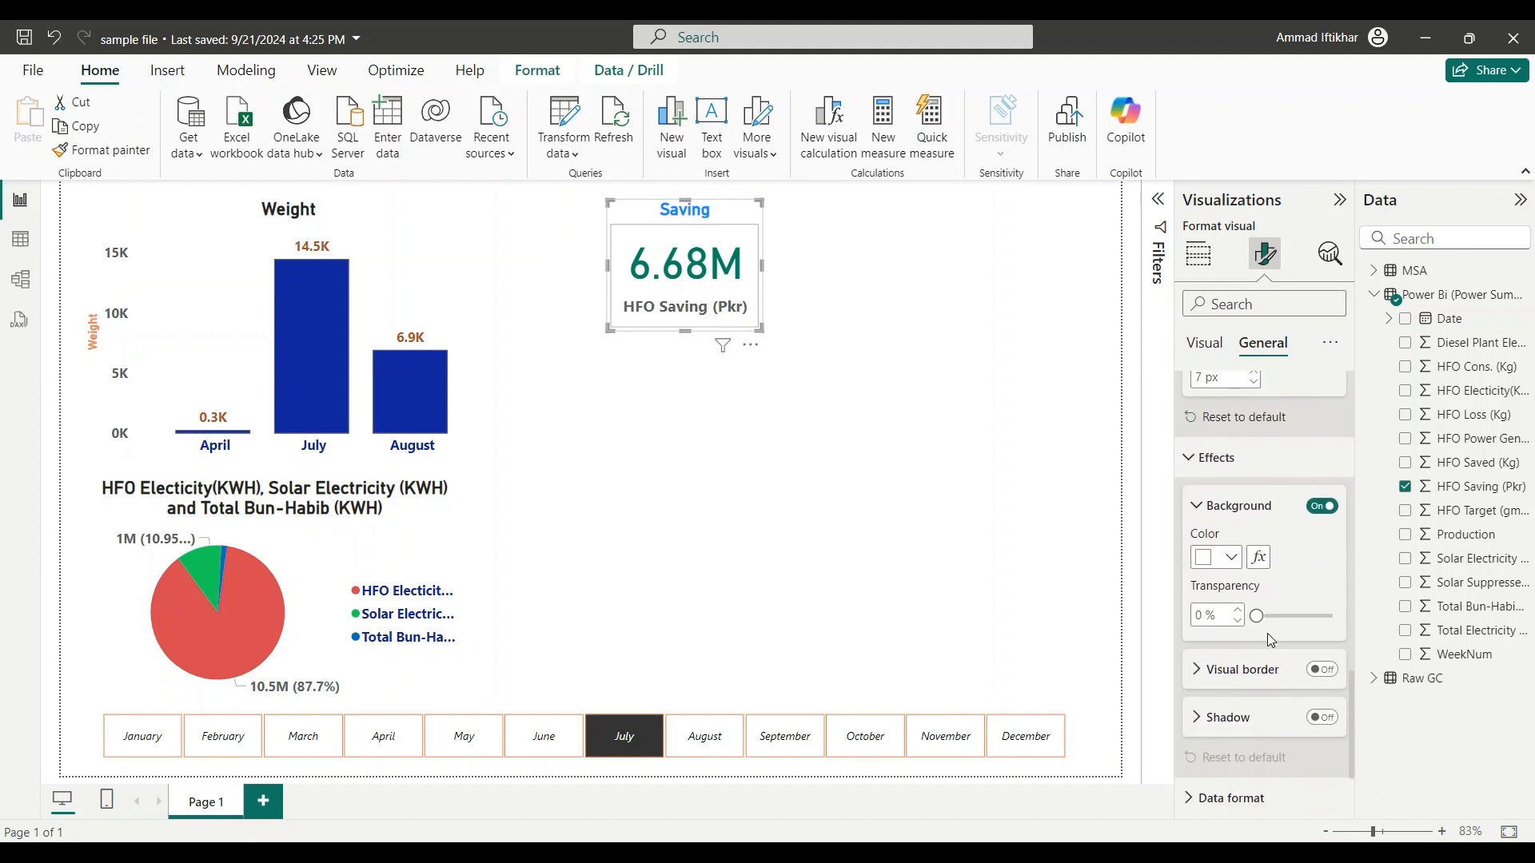
pyautogui.click(1233, 557)
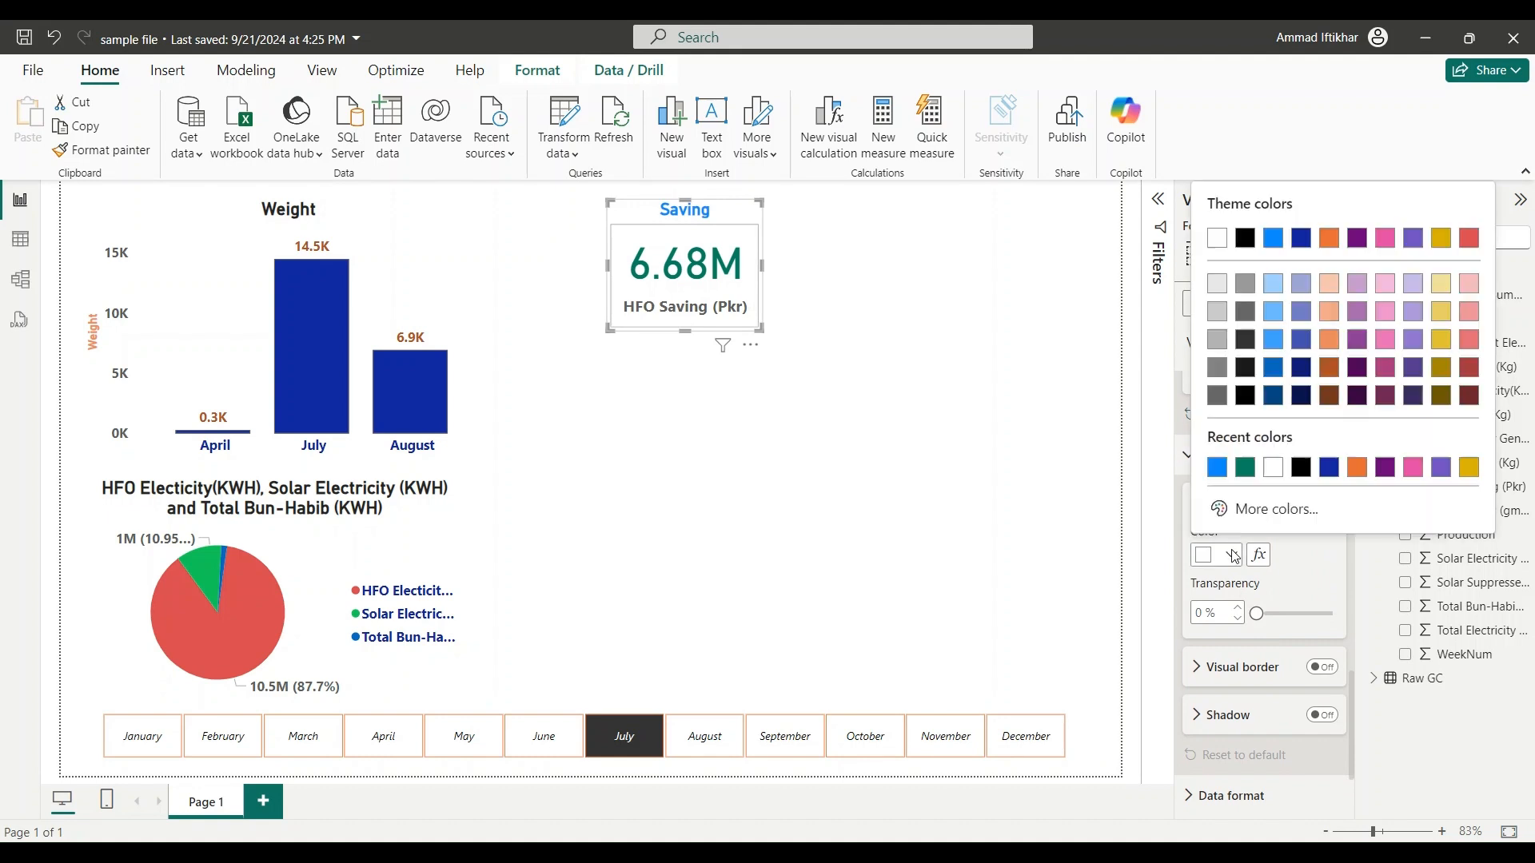
pyautogui.click(1328, 469)
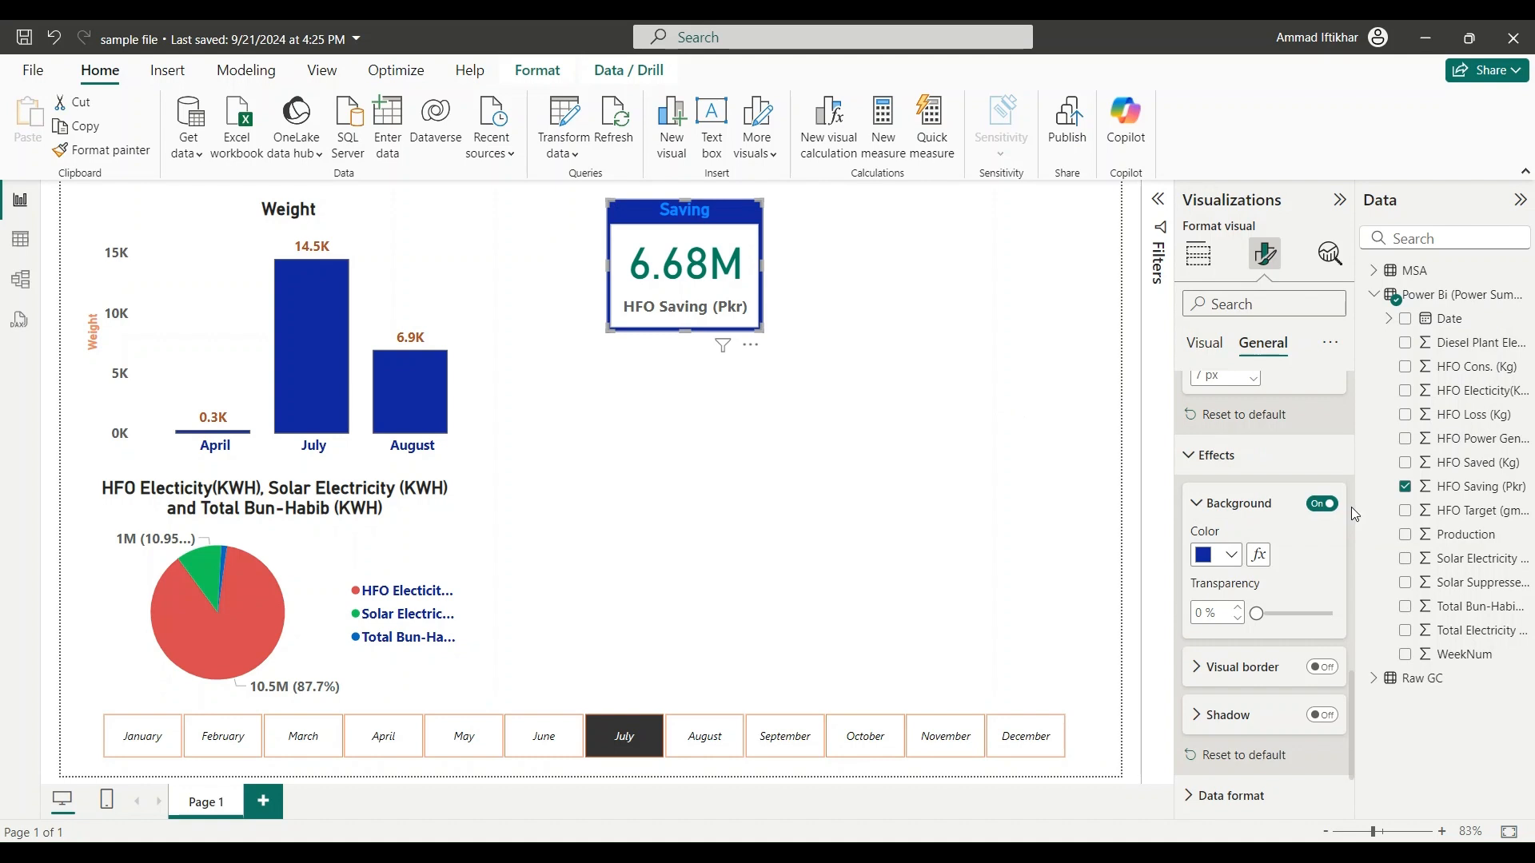
# - Change the card title's text color to white
pyautogui.scroll(5, 1315, 432)
pyautogui.scroll(5, 1320, 439)
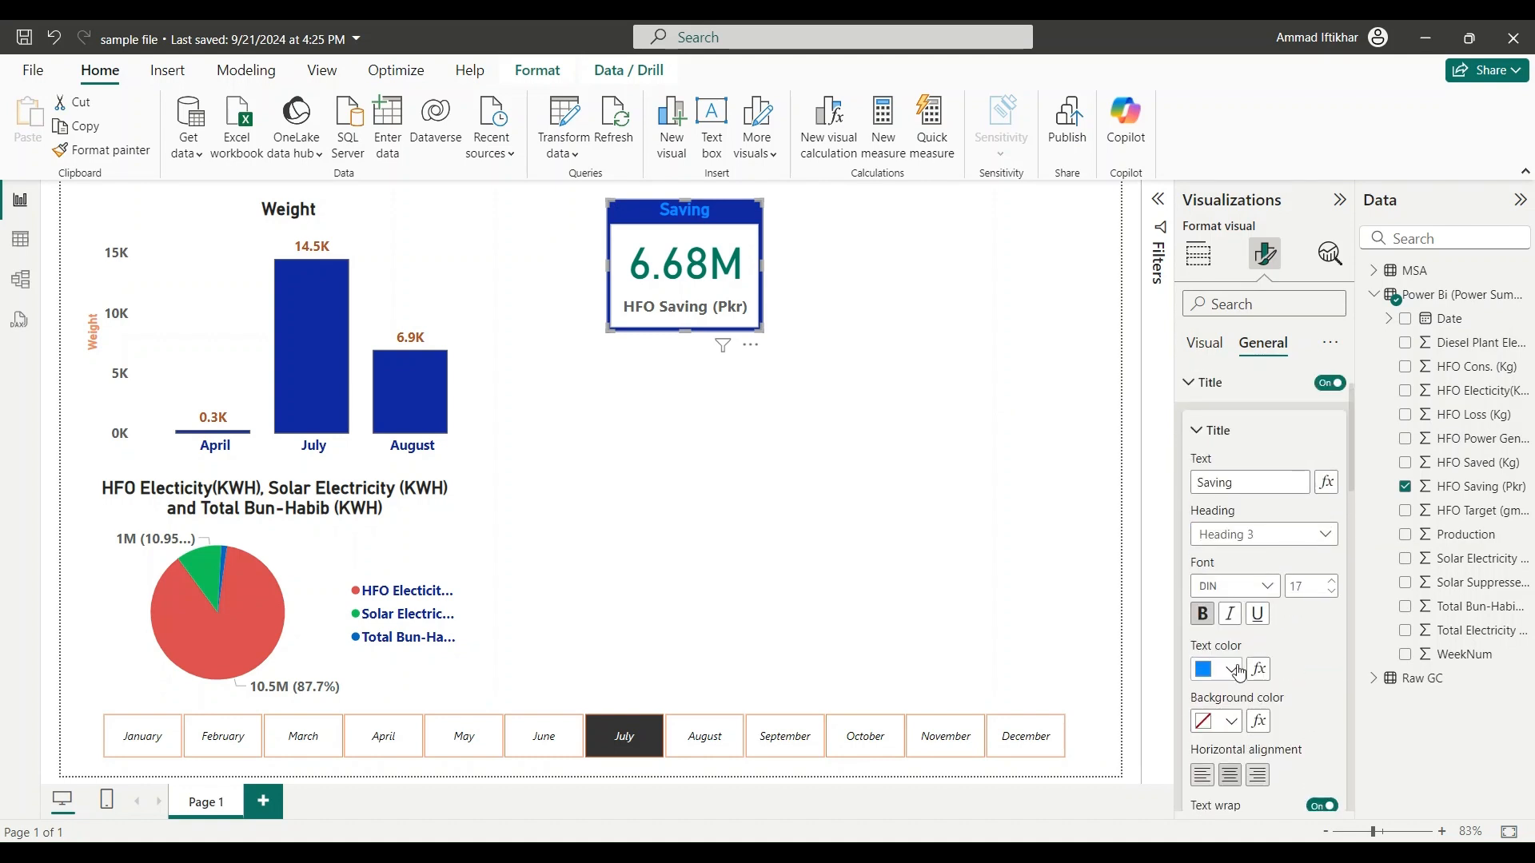
pyautogui.click(1241, 670)
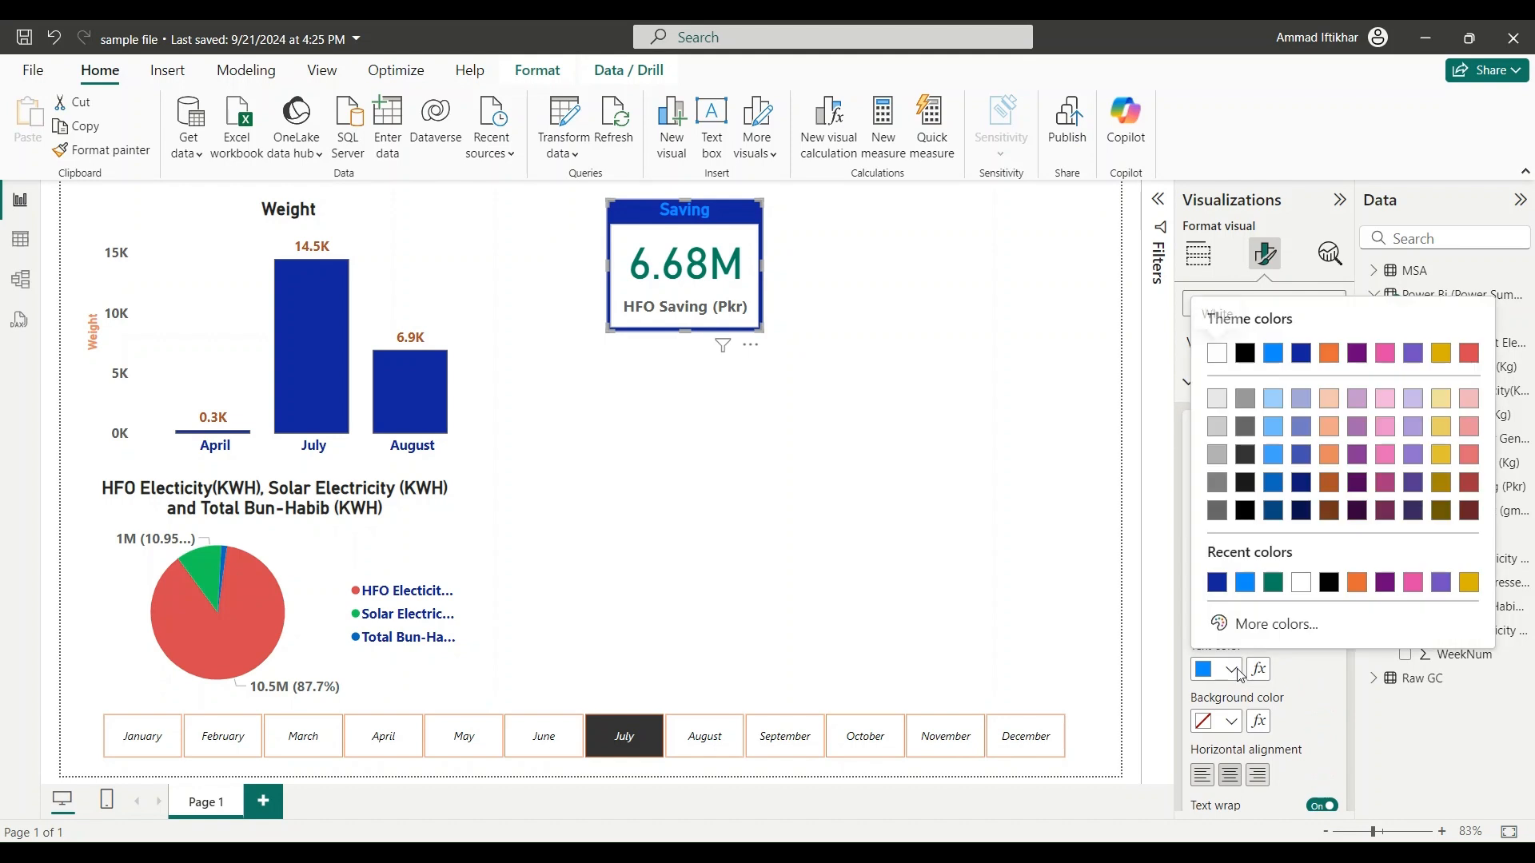
pyautogui.click(1303, 583)
pyautogui.scroll(-4, 1306, 678)
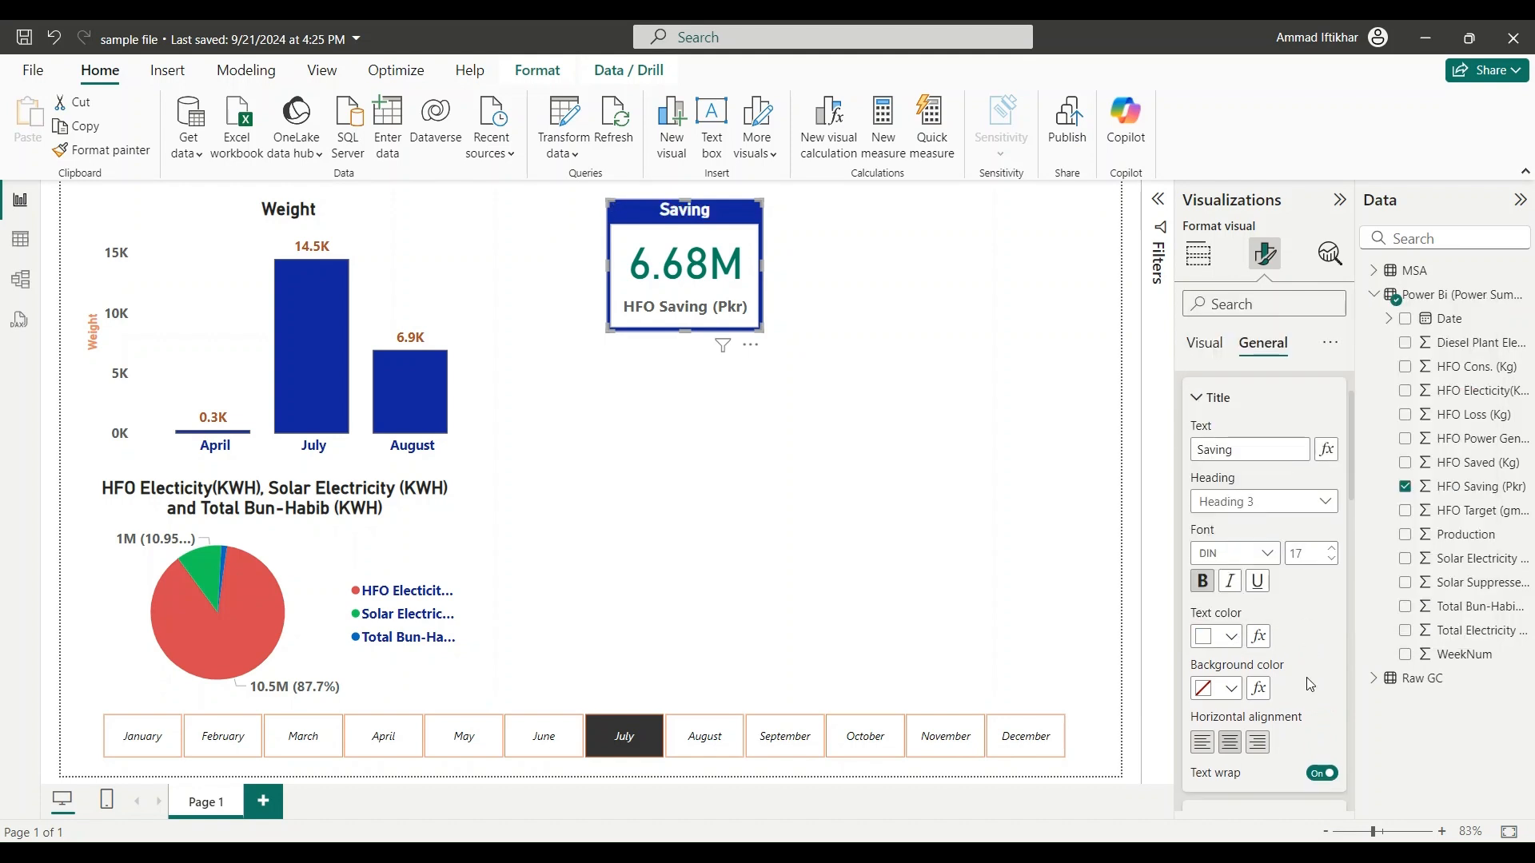
# - Change the card's background effect to a darker shade of the theme's dark blue
pyautogui.scroll(-5, 1308, 684)
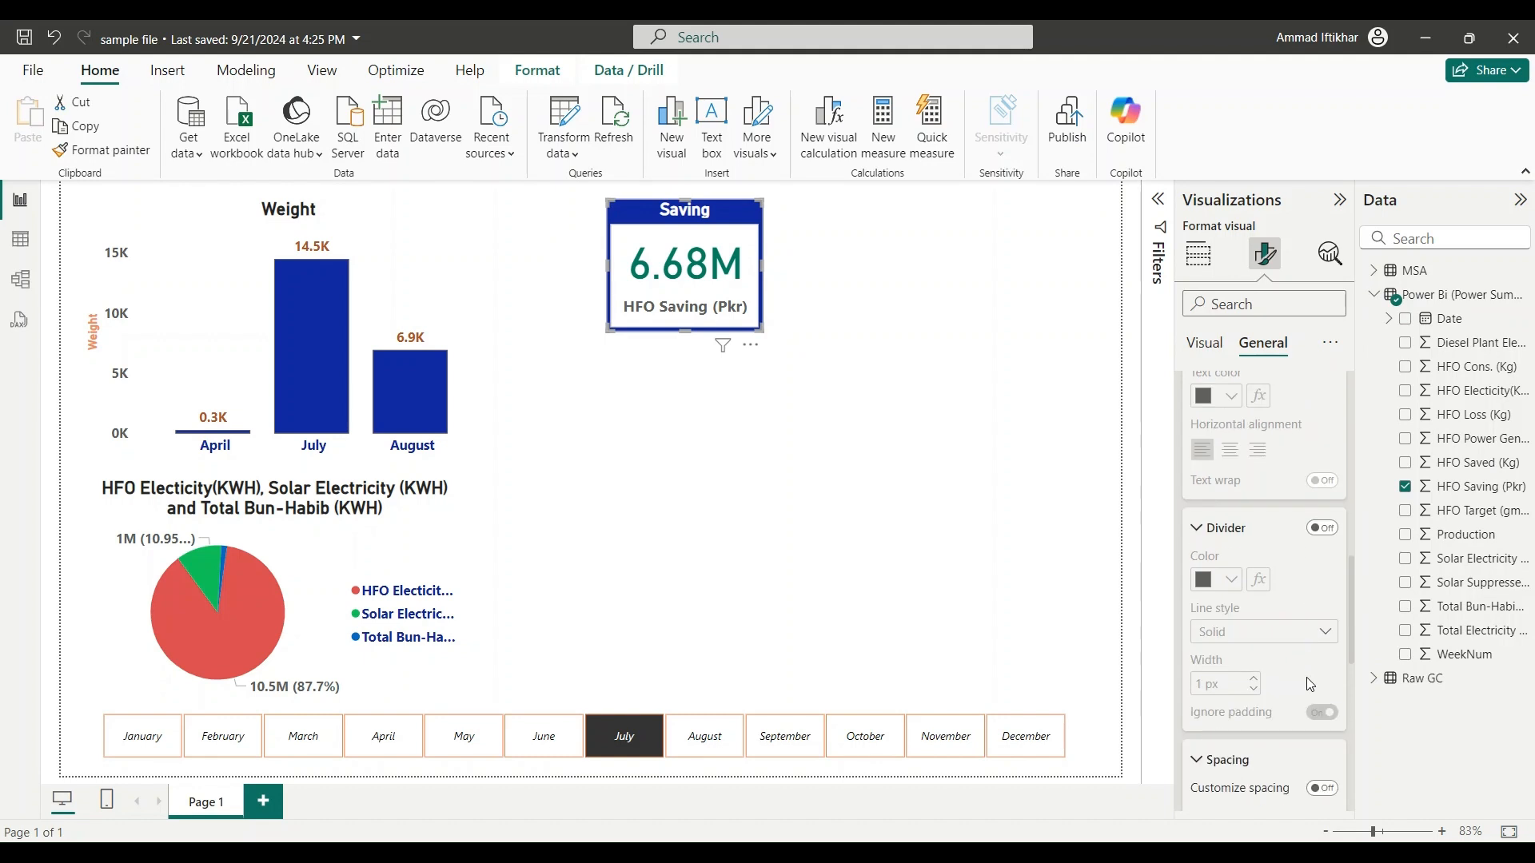
pyautogui.scroll(-1, 1306, 678)
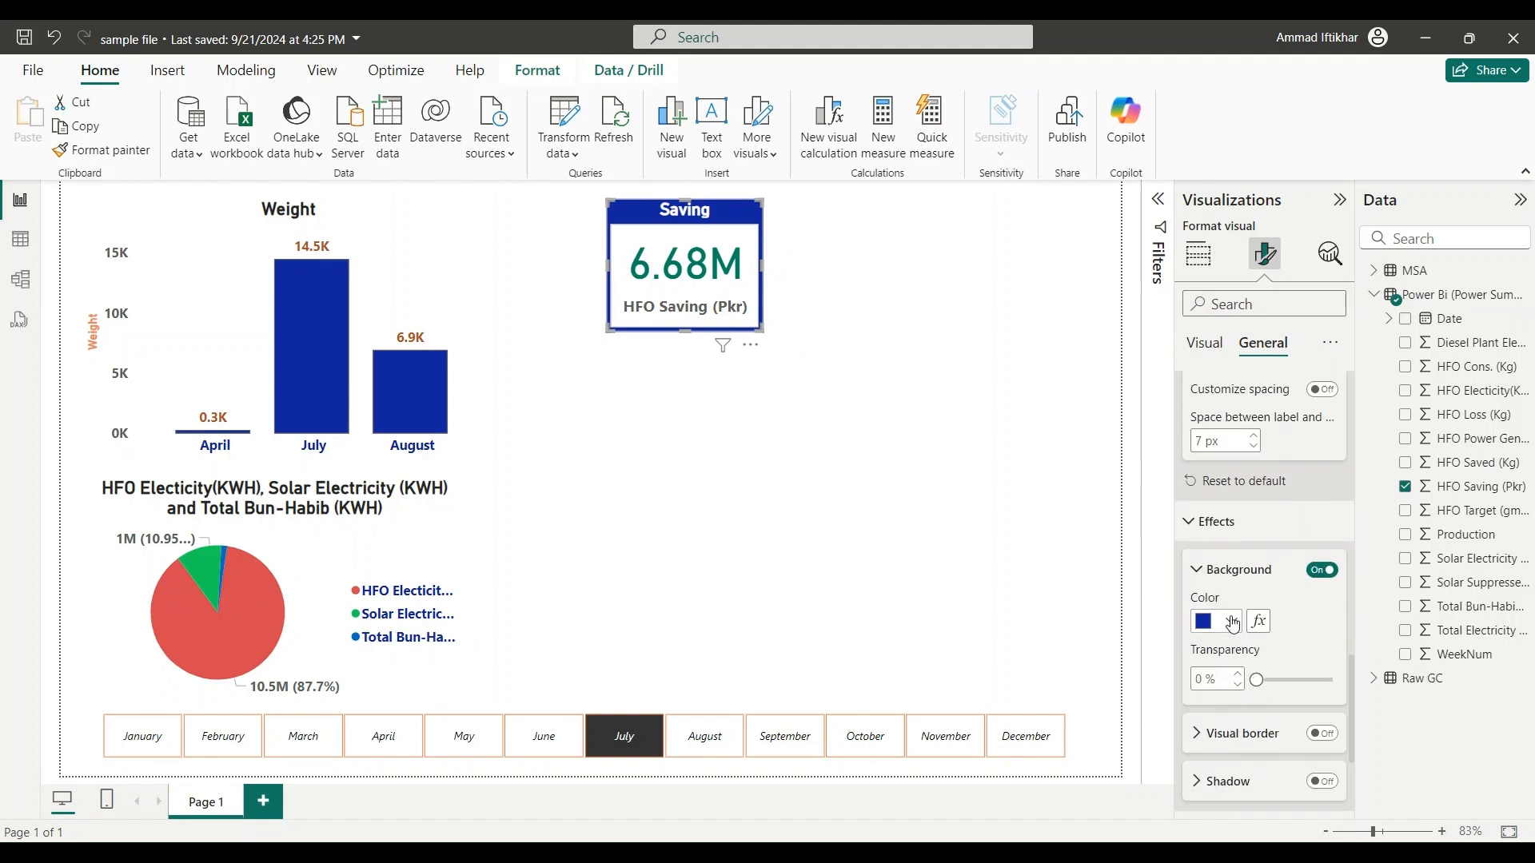
pyautogui.click(1230, 621)
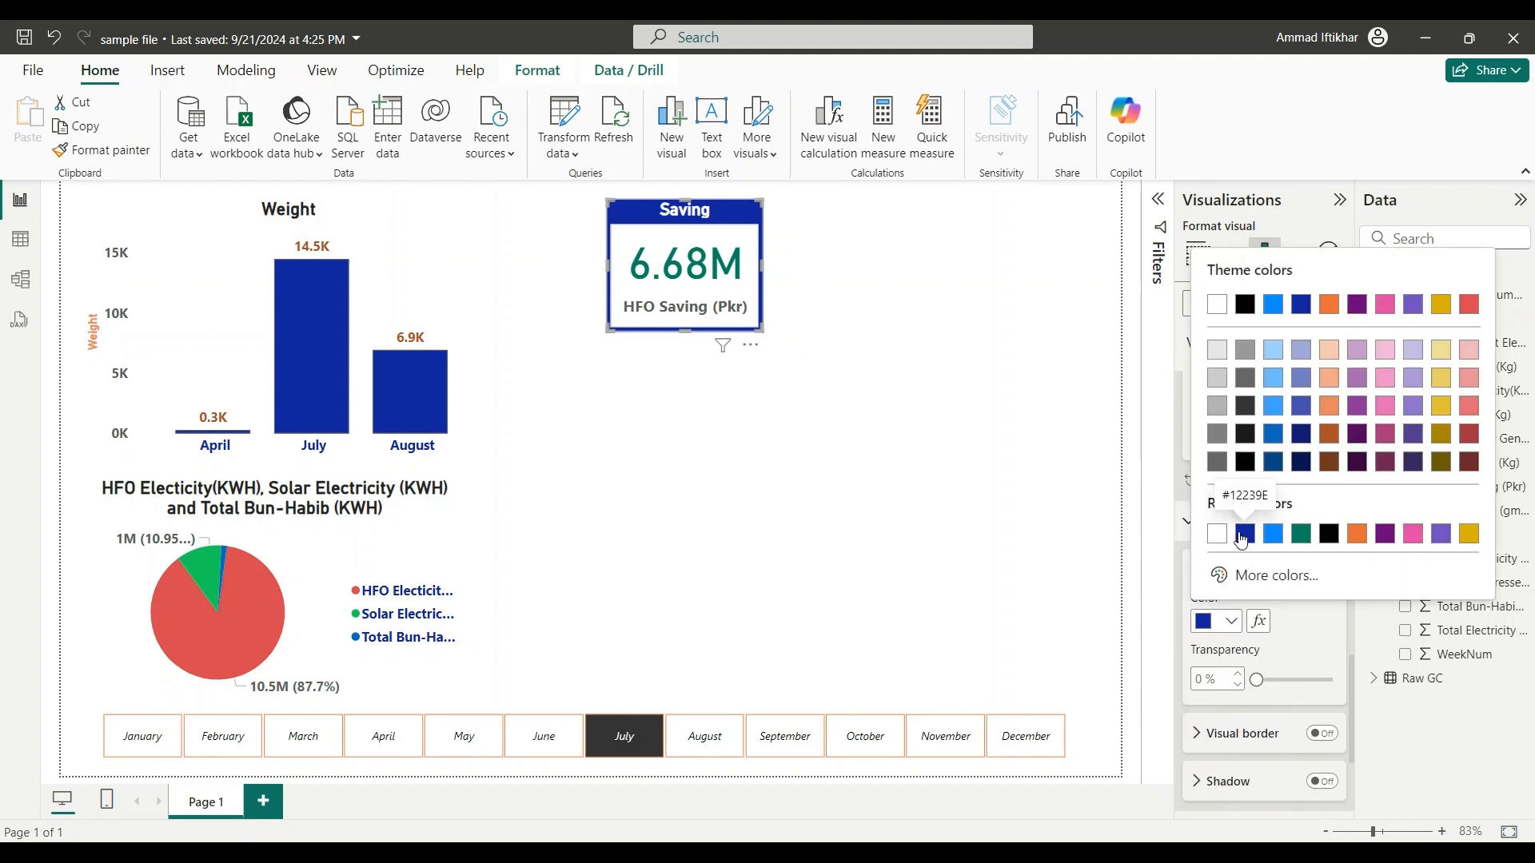
pyautogui.click(1241, 535)
pyautogui.click(1236, 624)
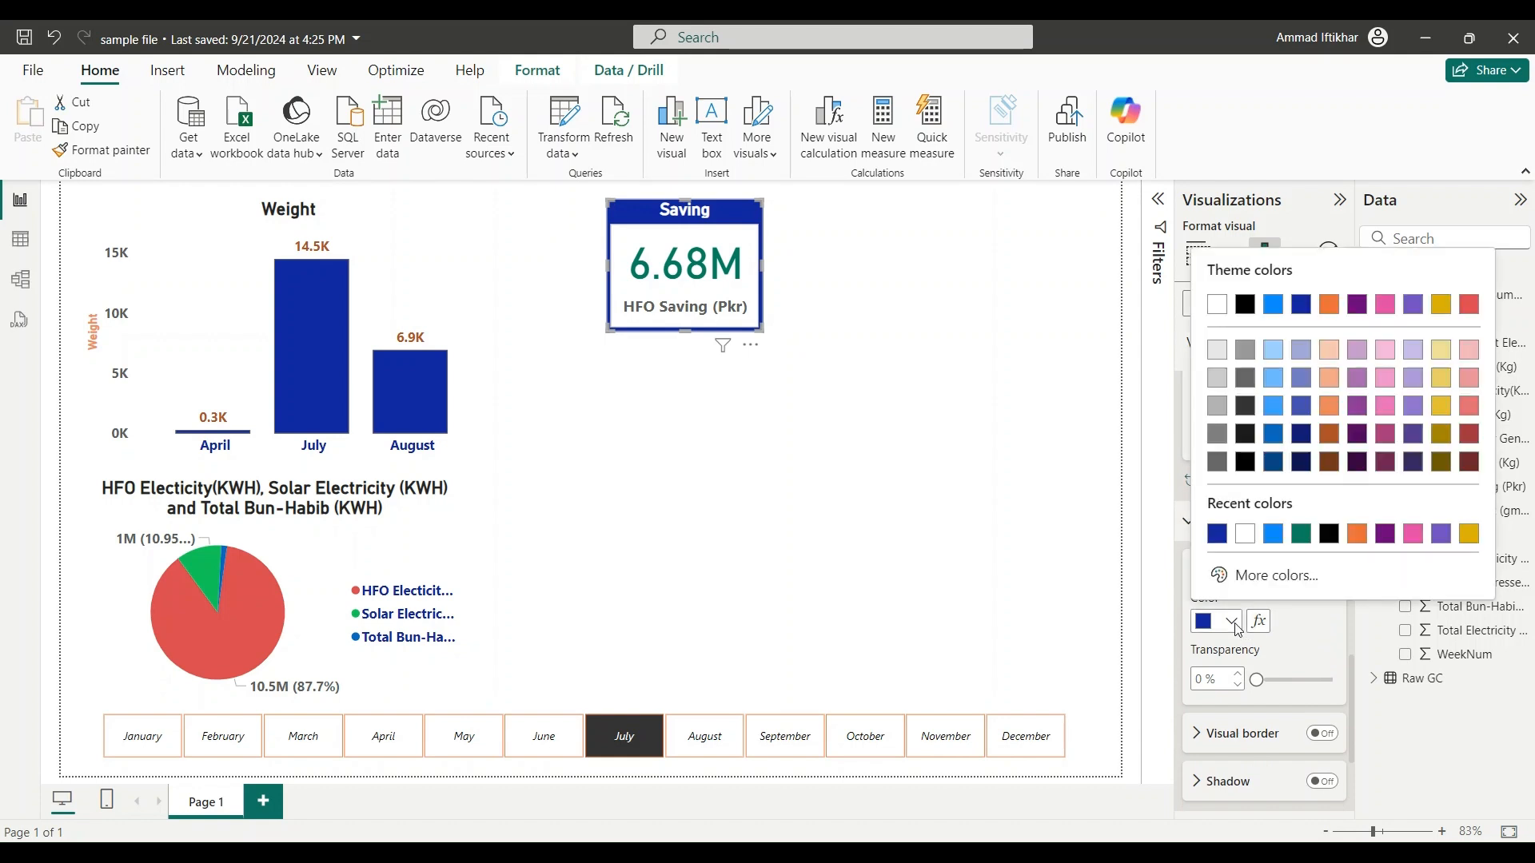
pyautogui.click(1303, 438)
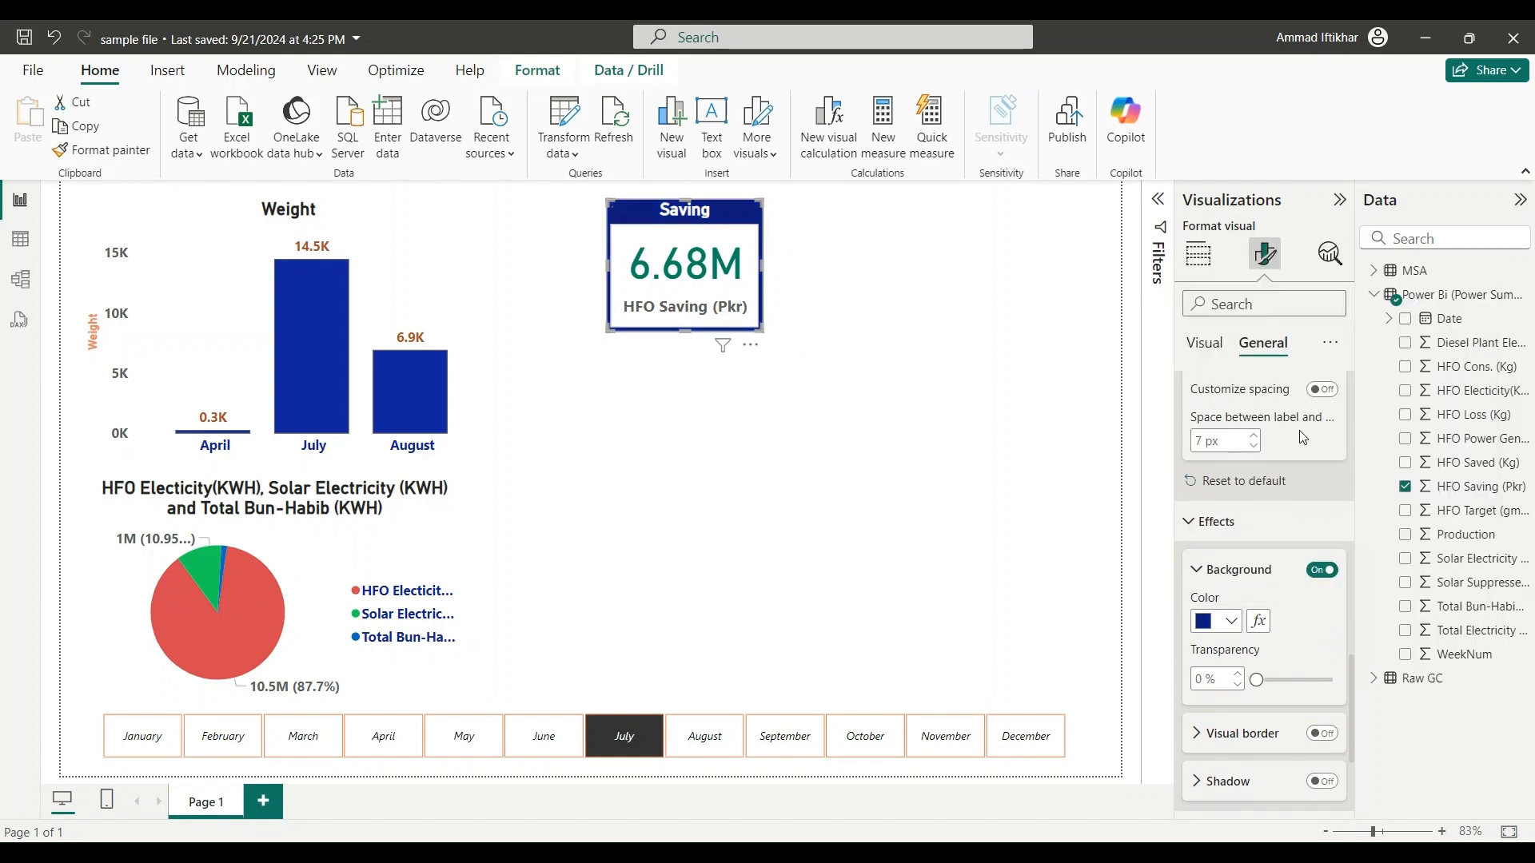
# - Examine the card's visual border and data format options, and return to its visual-specific settings
pyautogui.scroll(-3, 1295, 569)
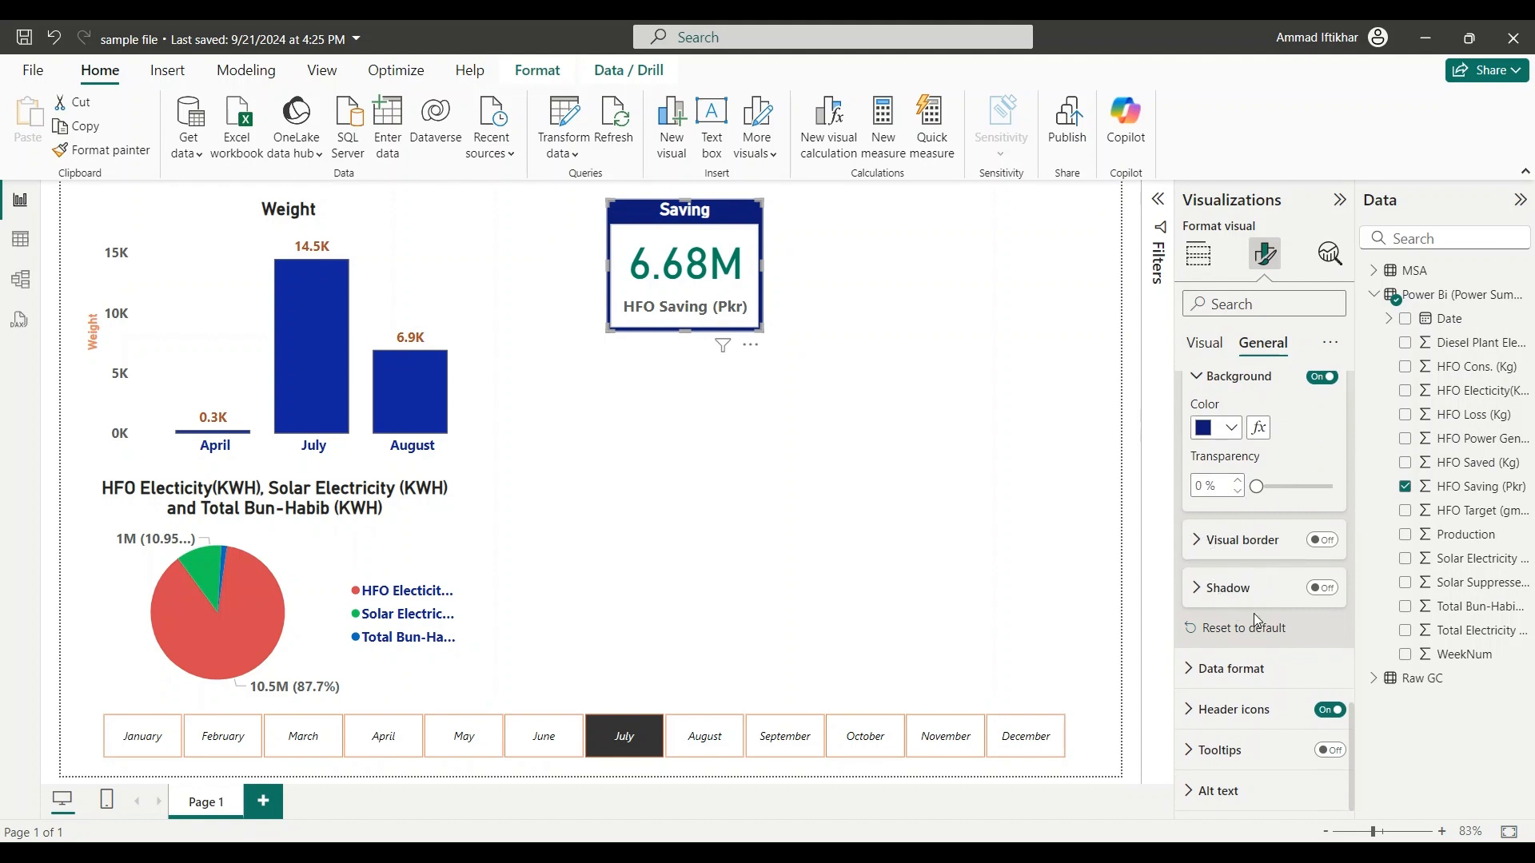
pyautogui.click(1200, 545)
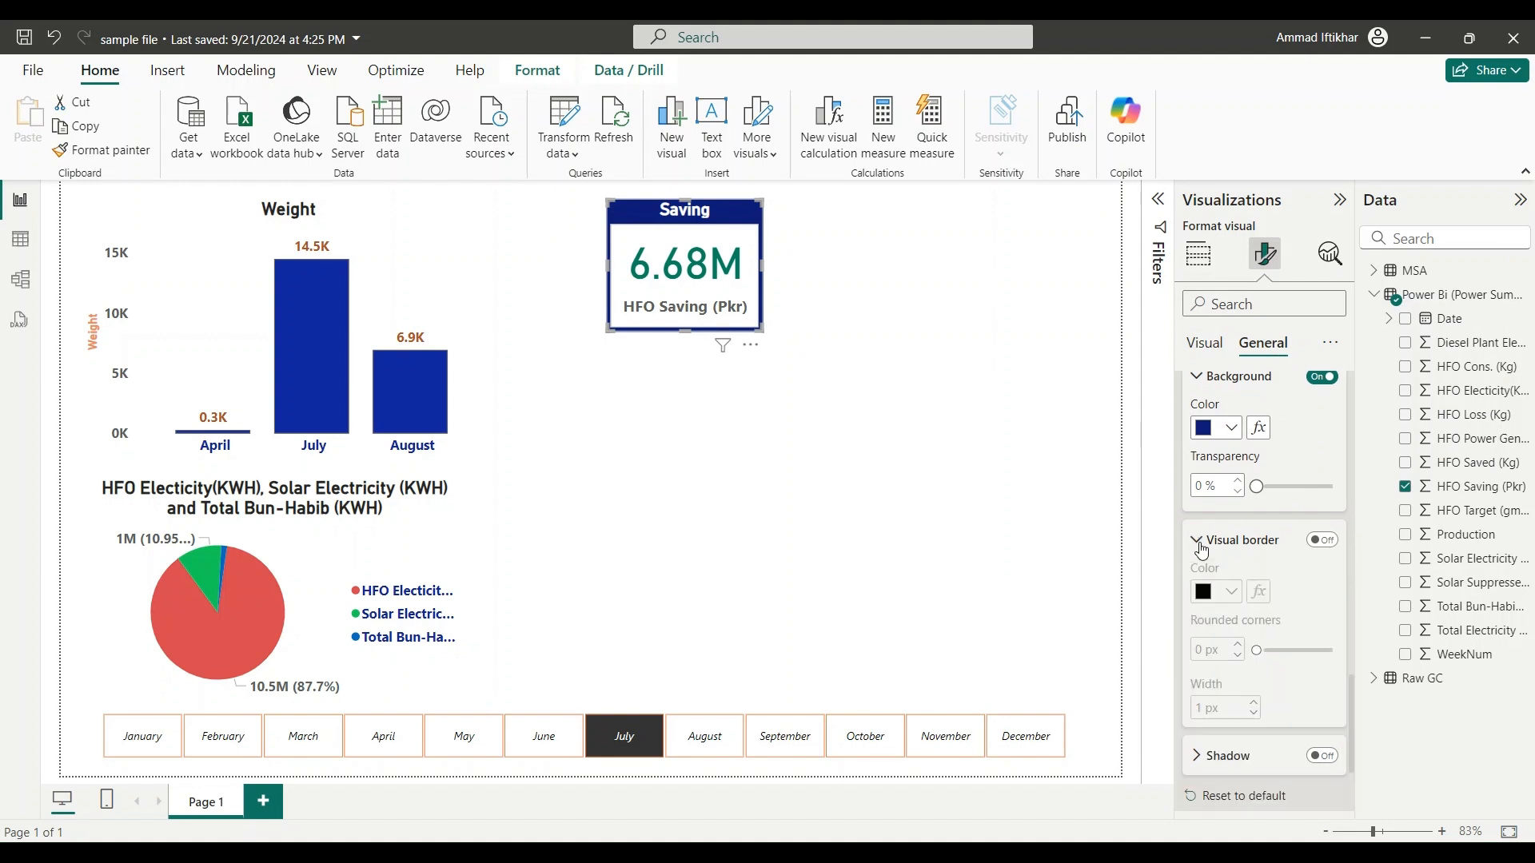
pyautogui.click(1199, 545)
pyautogui.click(1196, 670)
pyautogui.scroll(-3, 1261, 627)
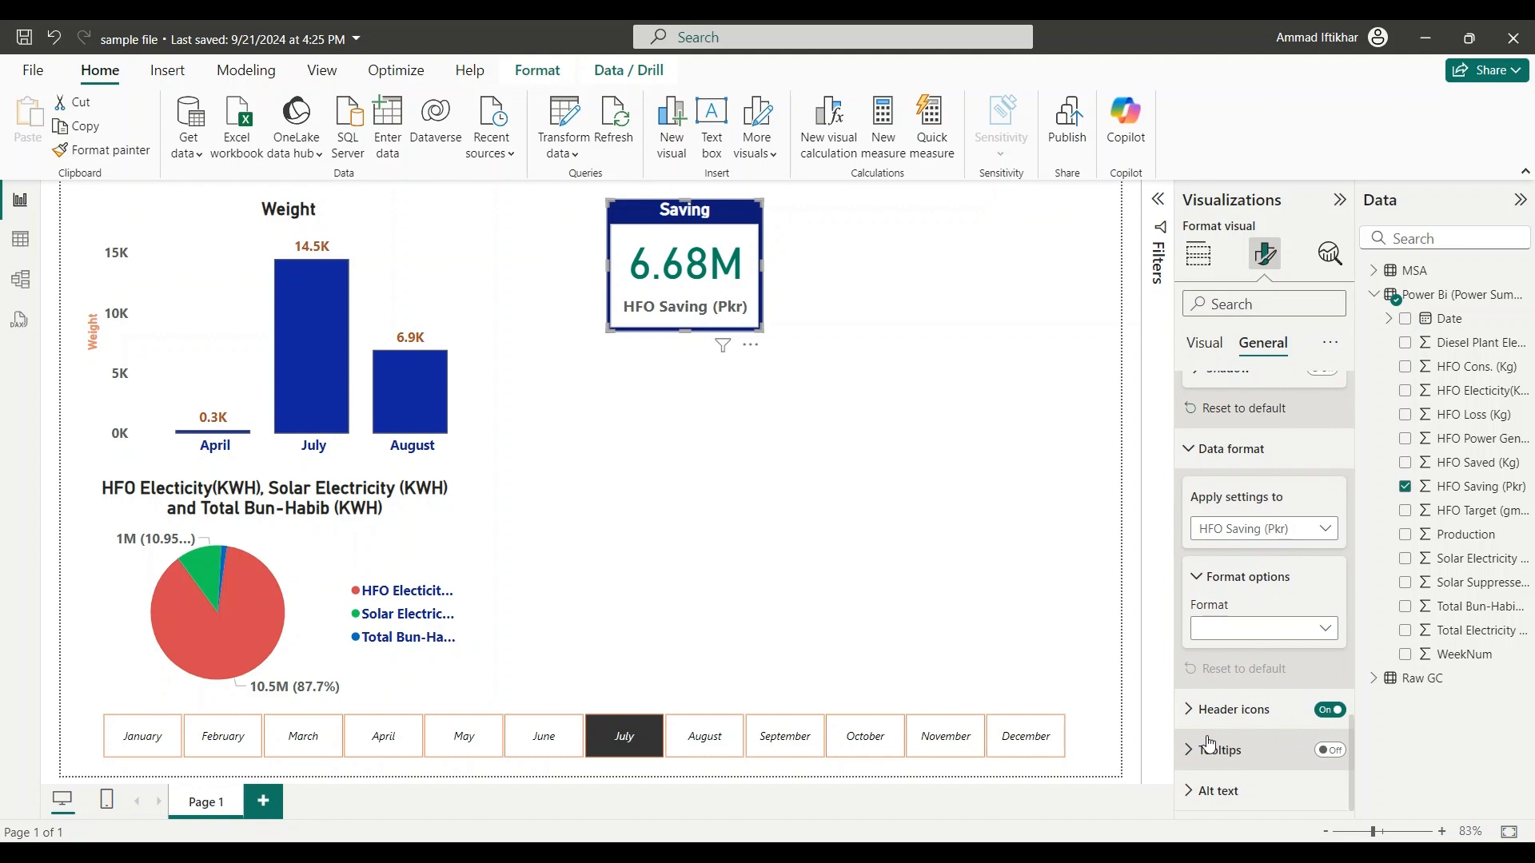
pyautogui.scroll(10, 1230, 564)
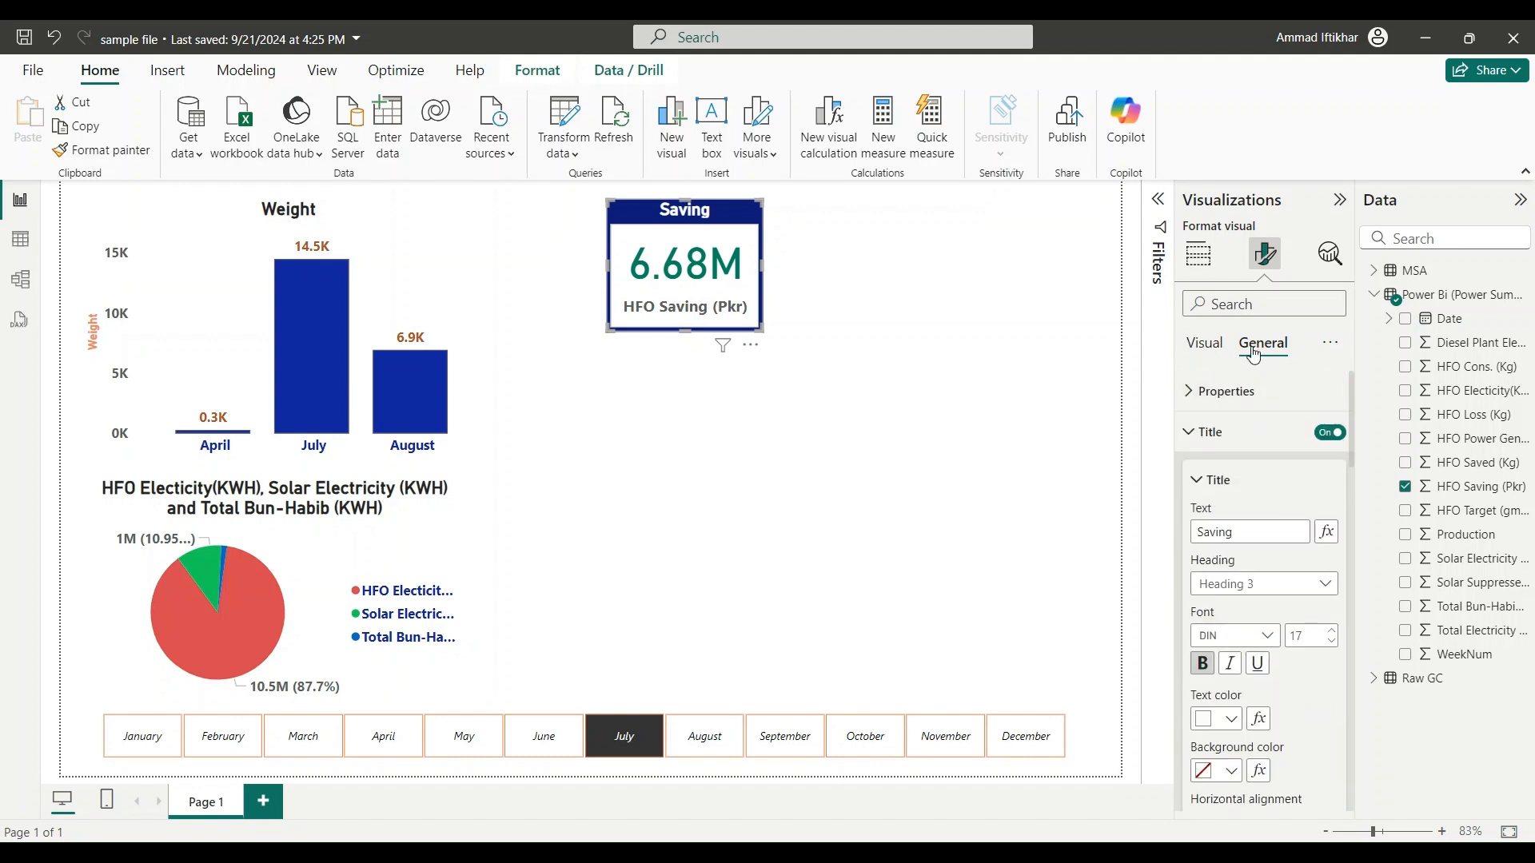
pyautogui.click(1220, 345)
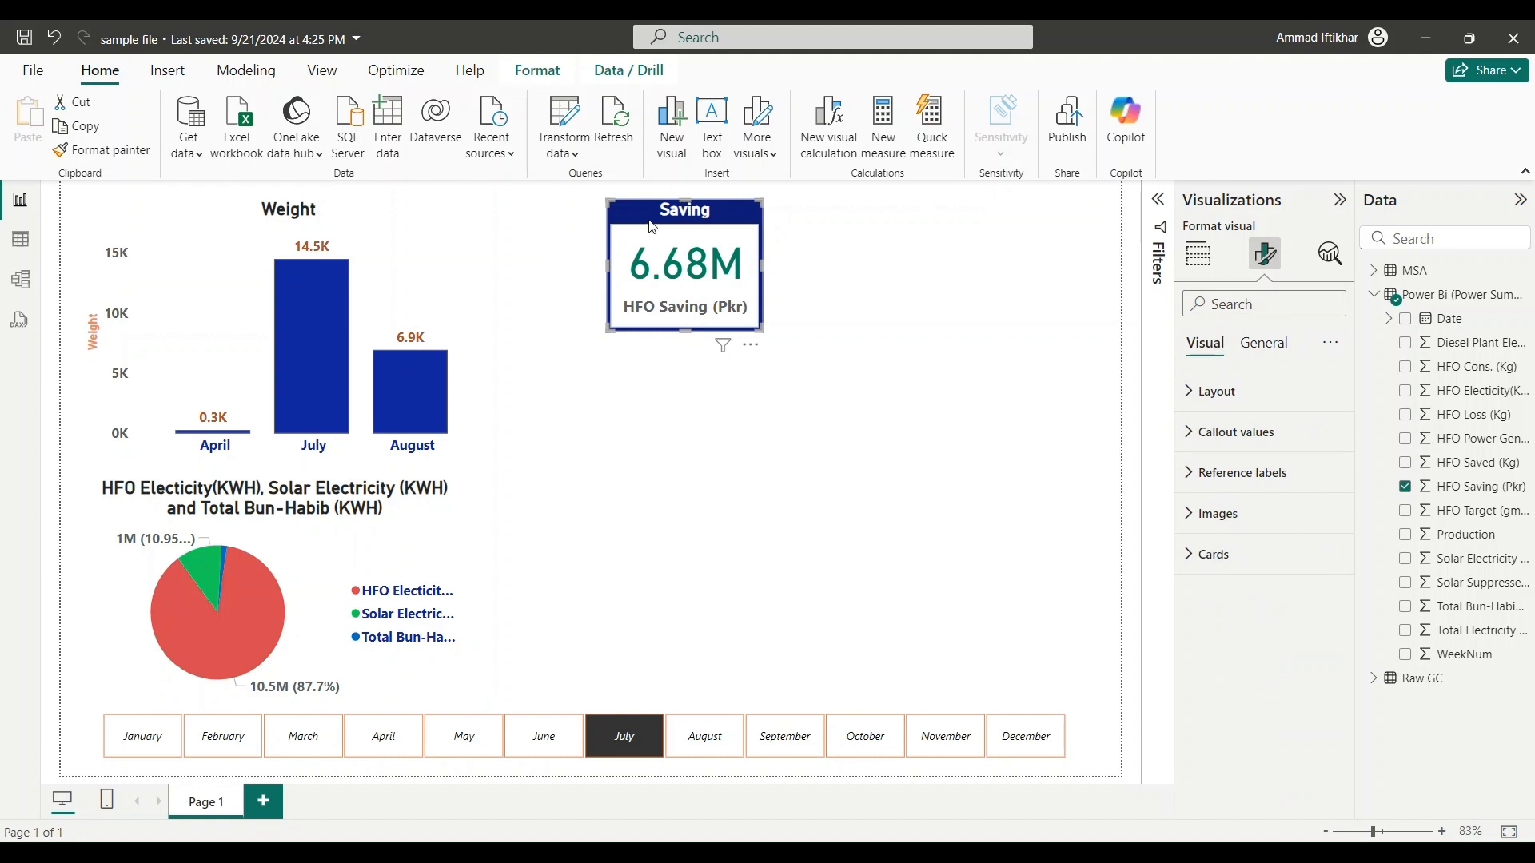
# - Try to paste a copy of the Saving card on the report page, and reselect the card
pyautogui.hotkey('ctrl', 'v')
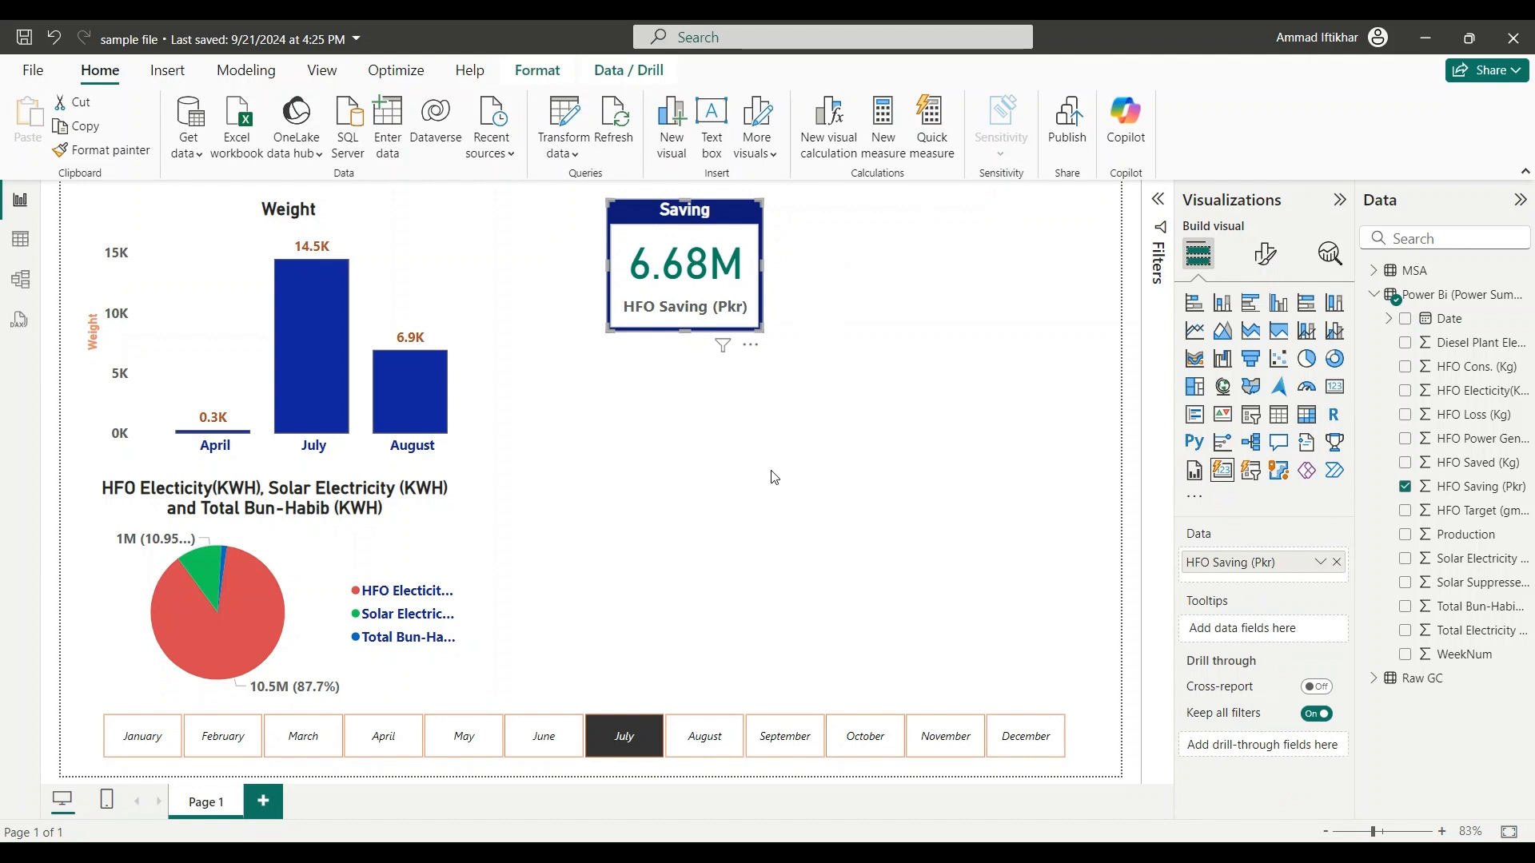
pyautogui.click(630, 213)
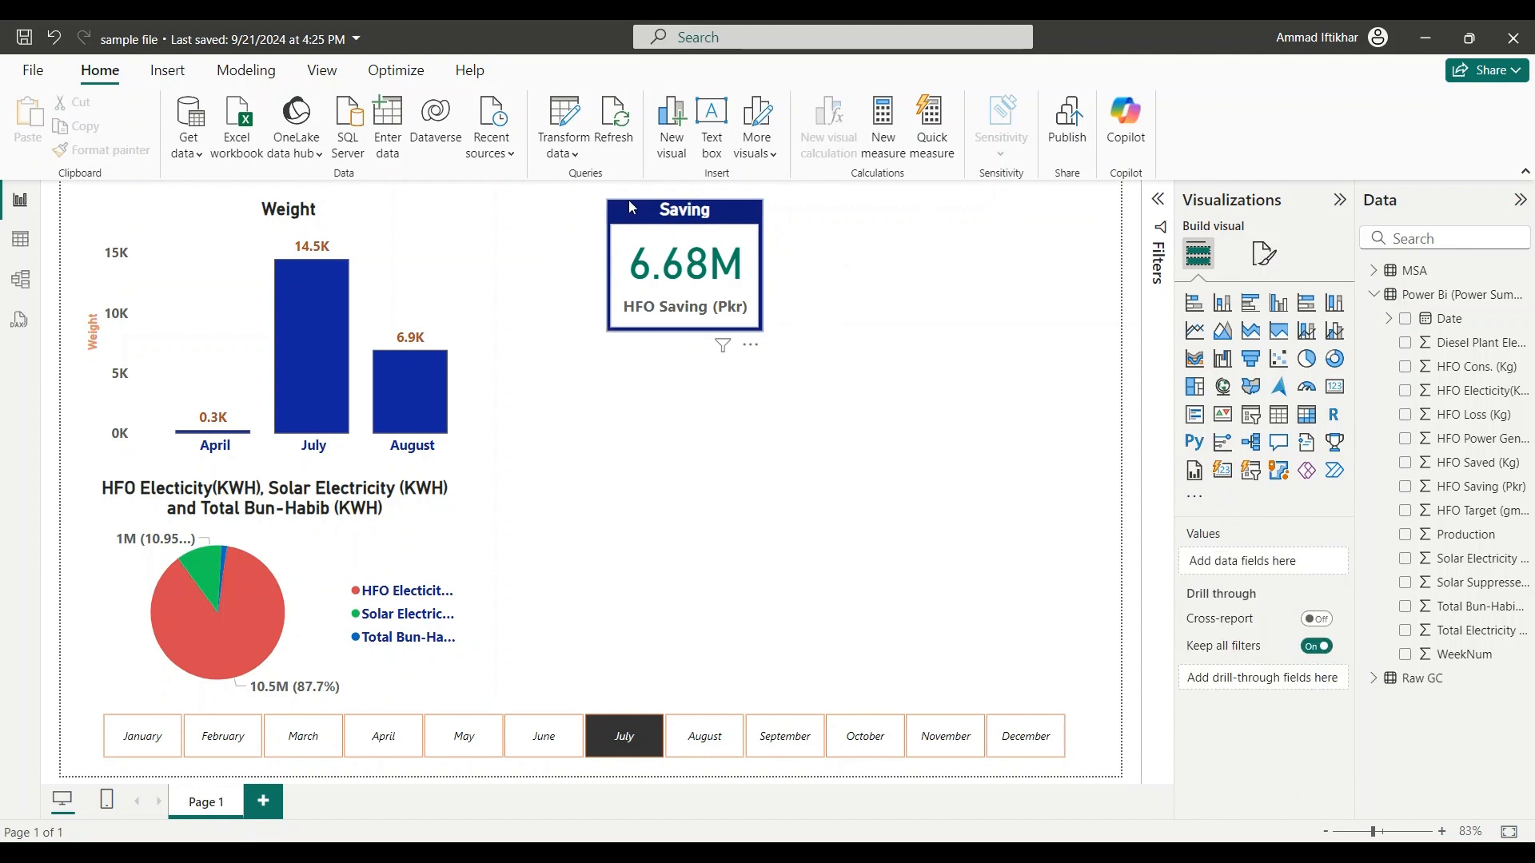
pyautogui.click(631, 208)
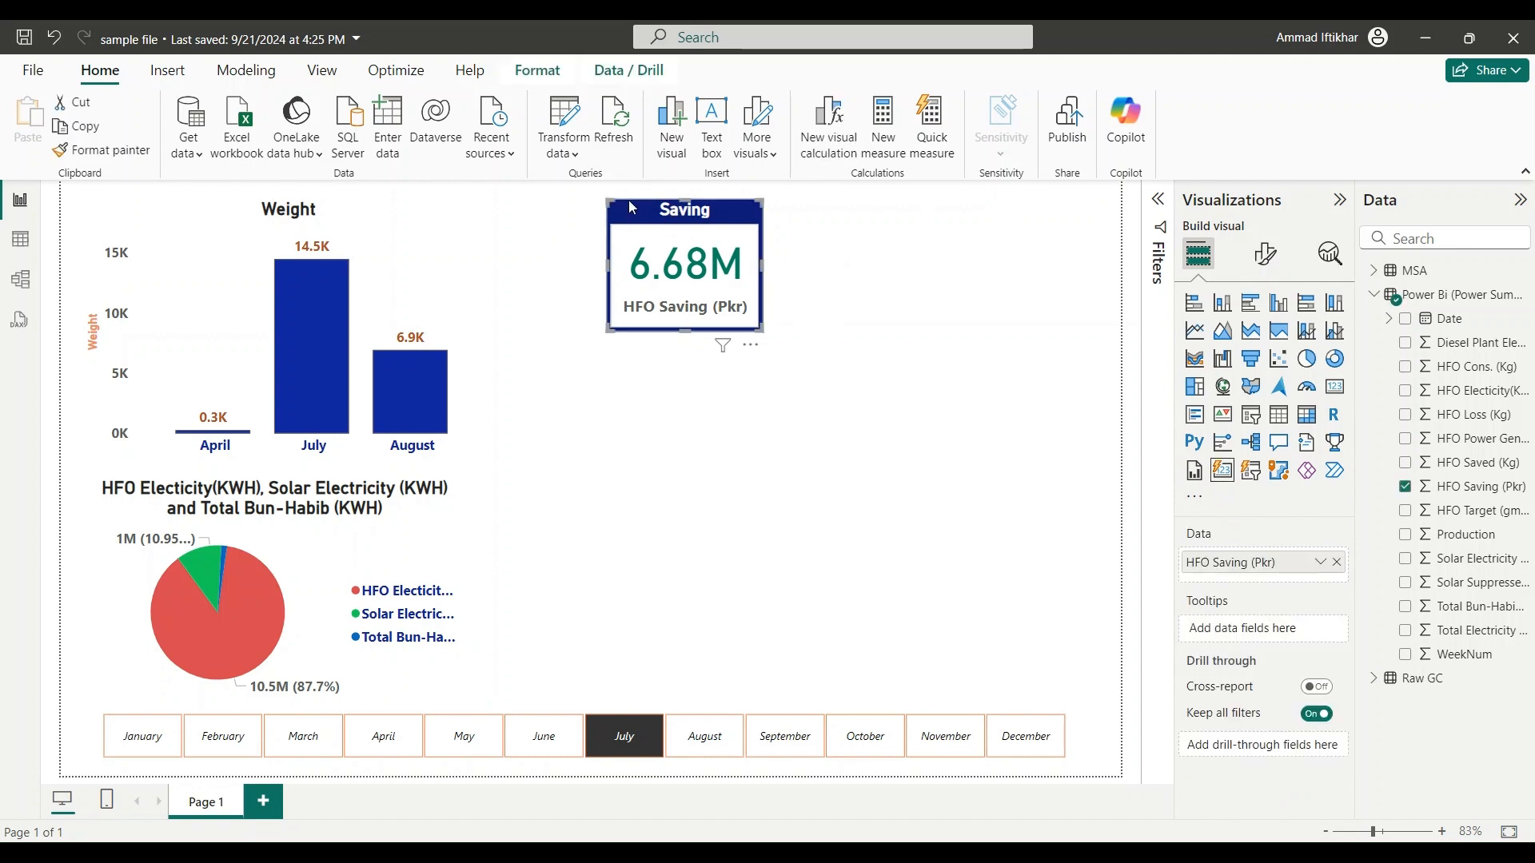
pyautogui.click(164, 78)
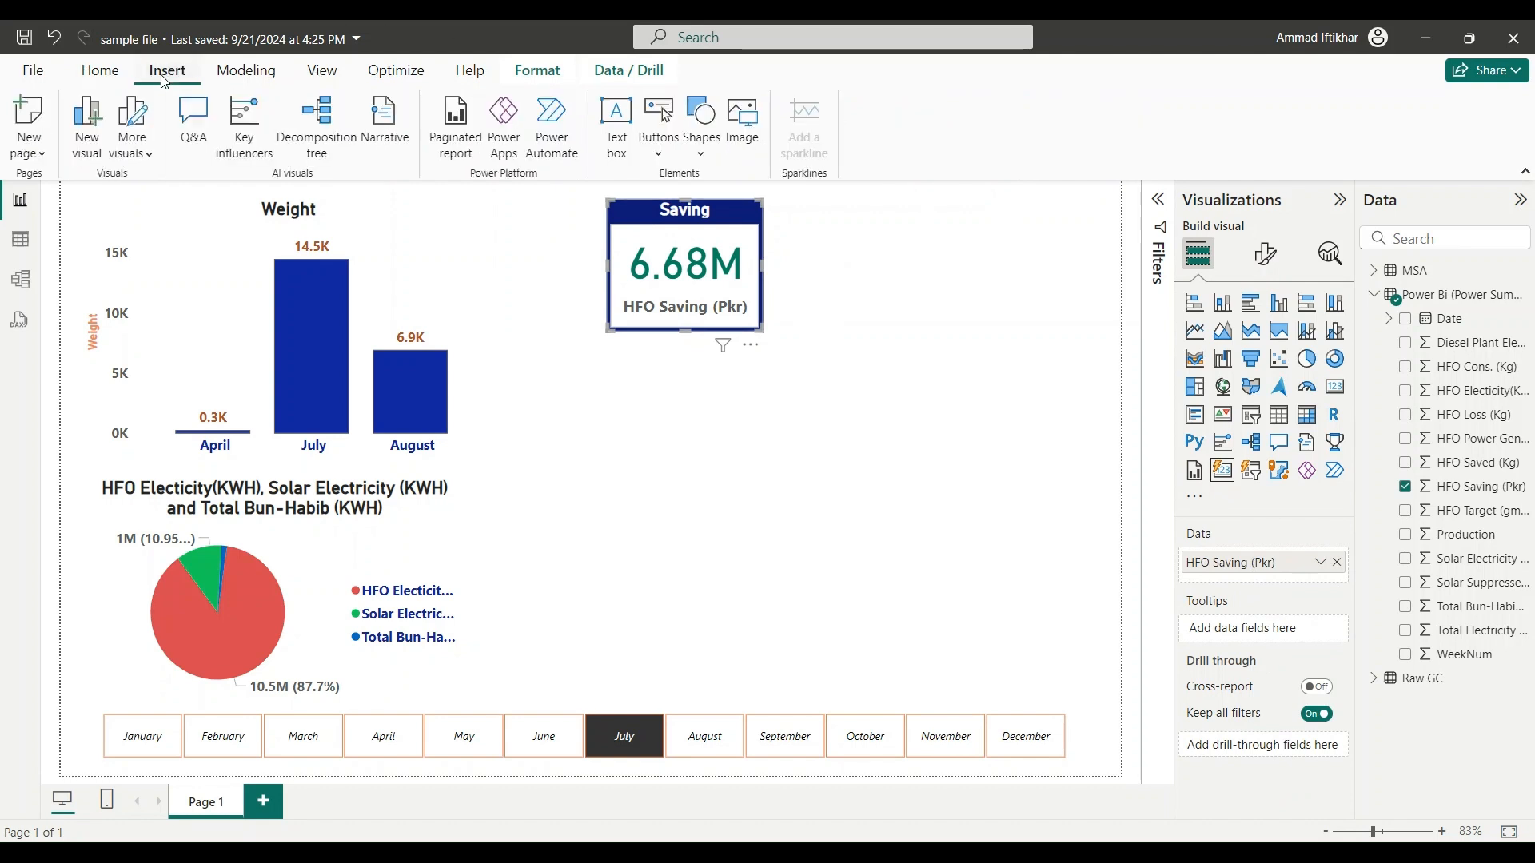
pyautogui.click(267, 80)
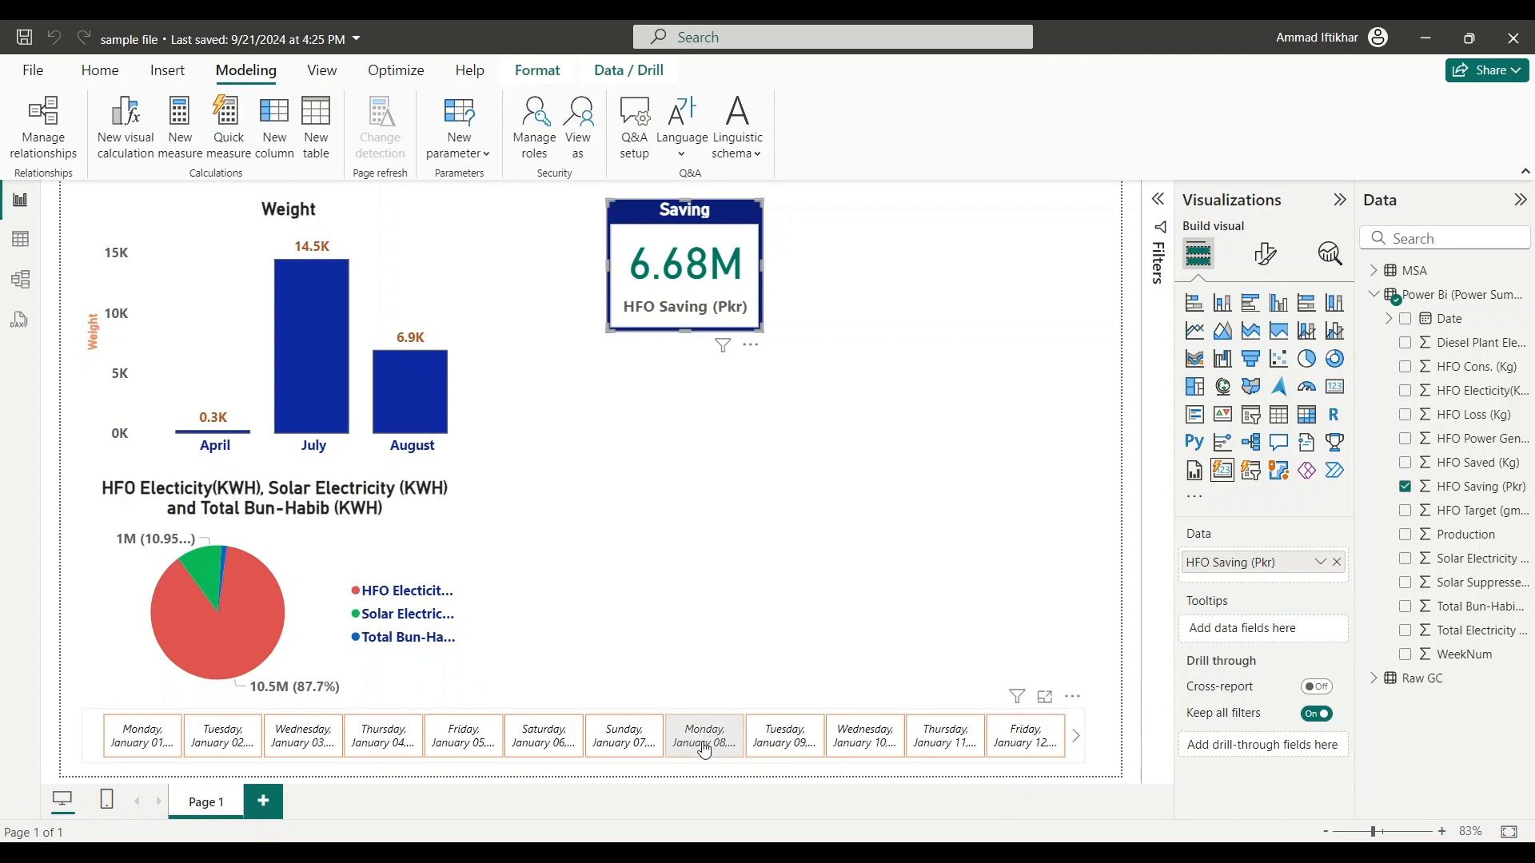
# - Filter the report with the date slicer by Tuesday, January 09, and by Thursday, January 04
pyautogui.click(786, 741)
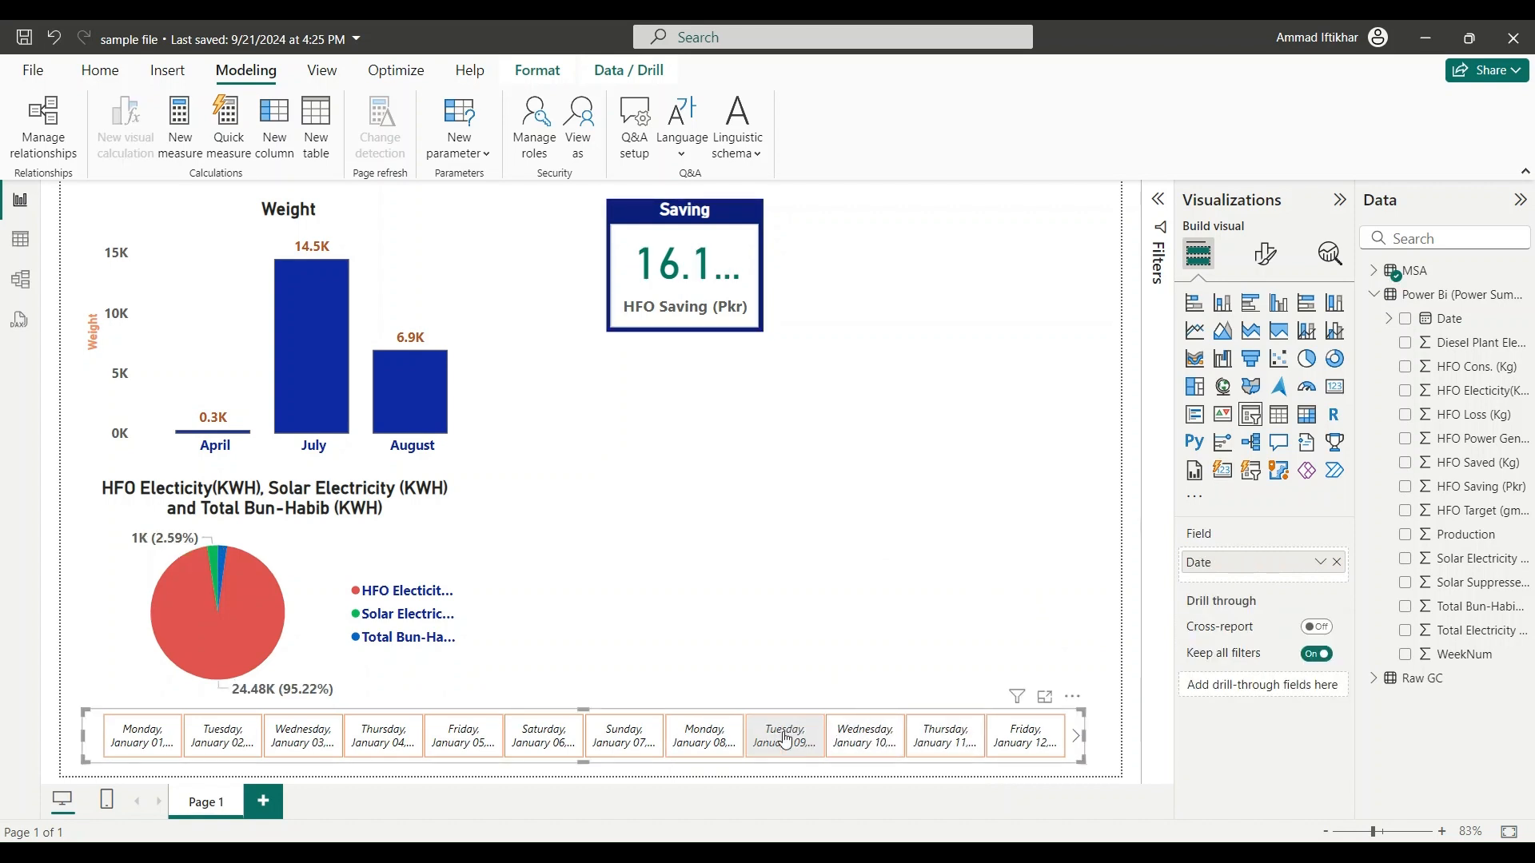
pyautogui.click(786, 740)
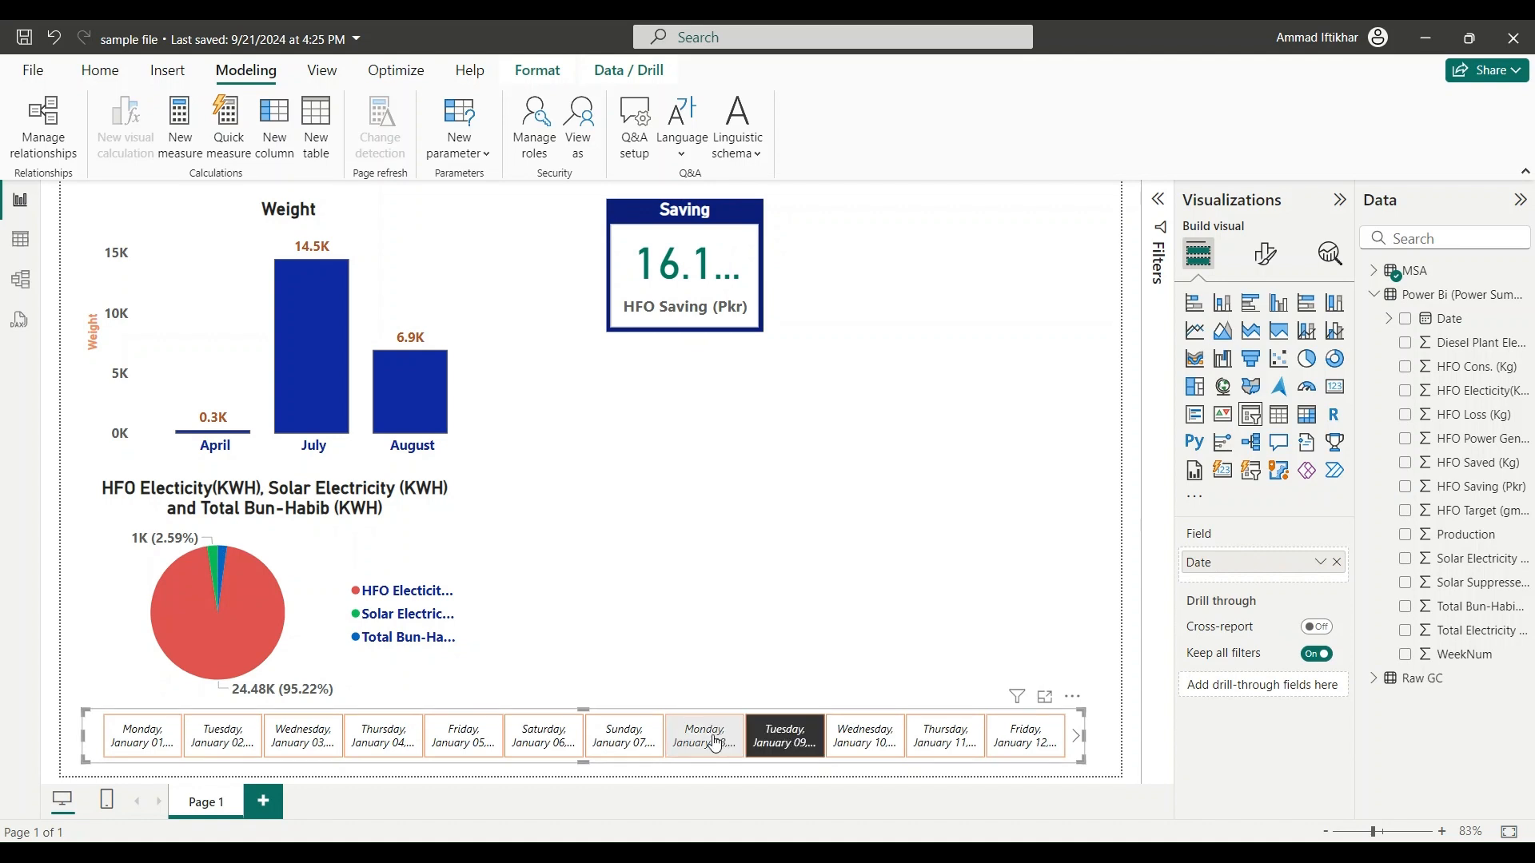
pyautogui.moveTo(243, 631)
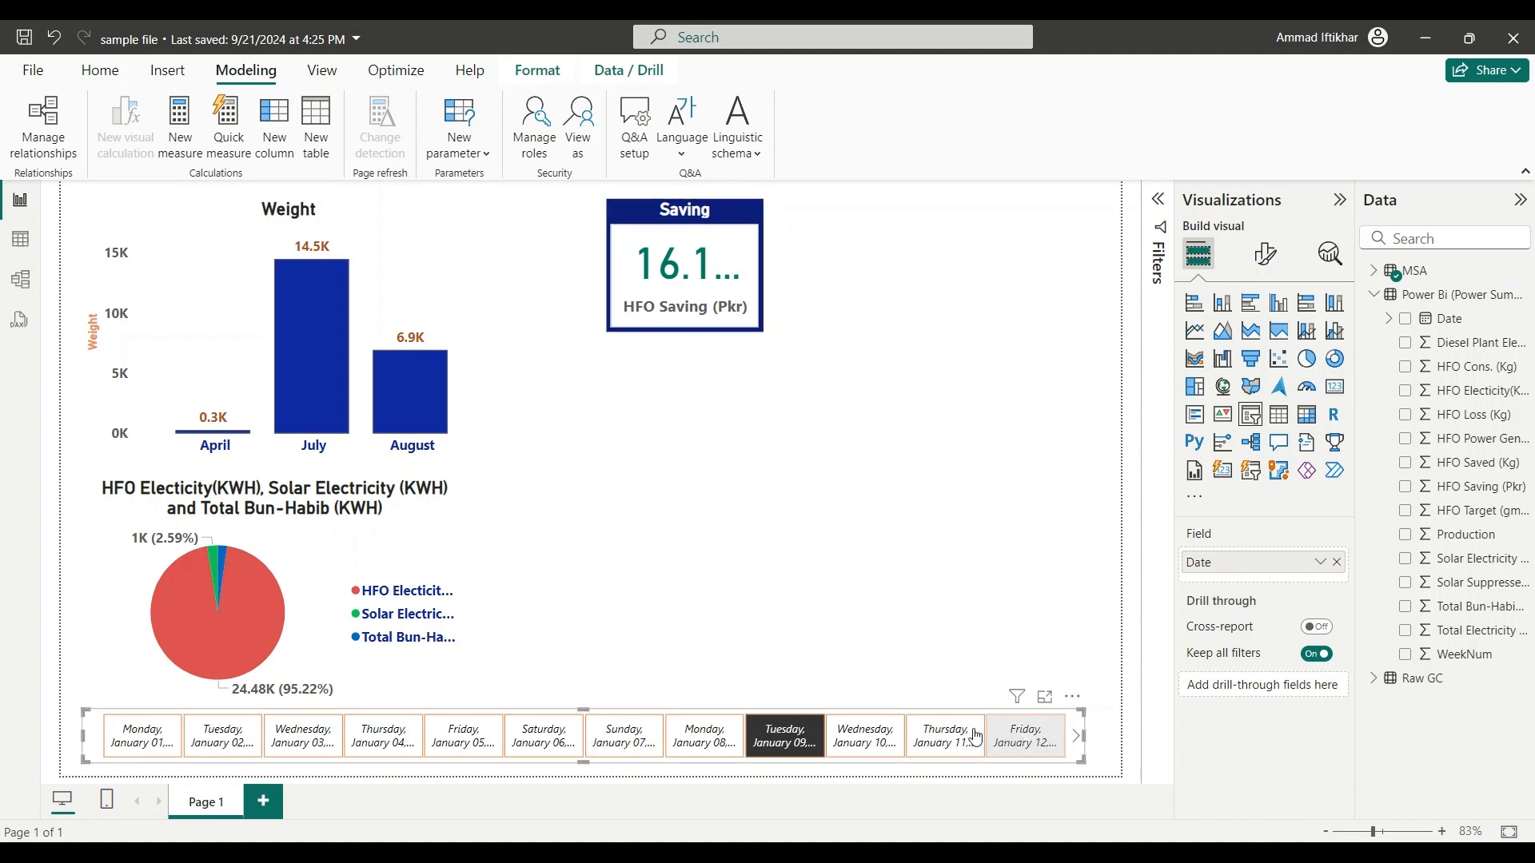
pyautogui.click(1374, 294)
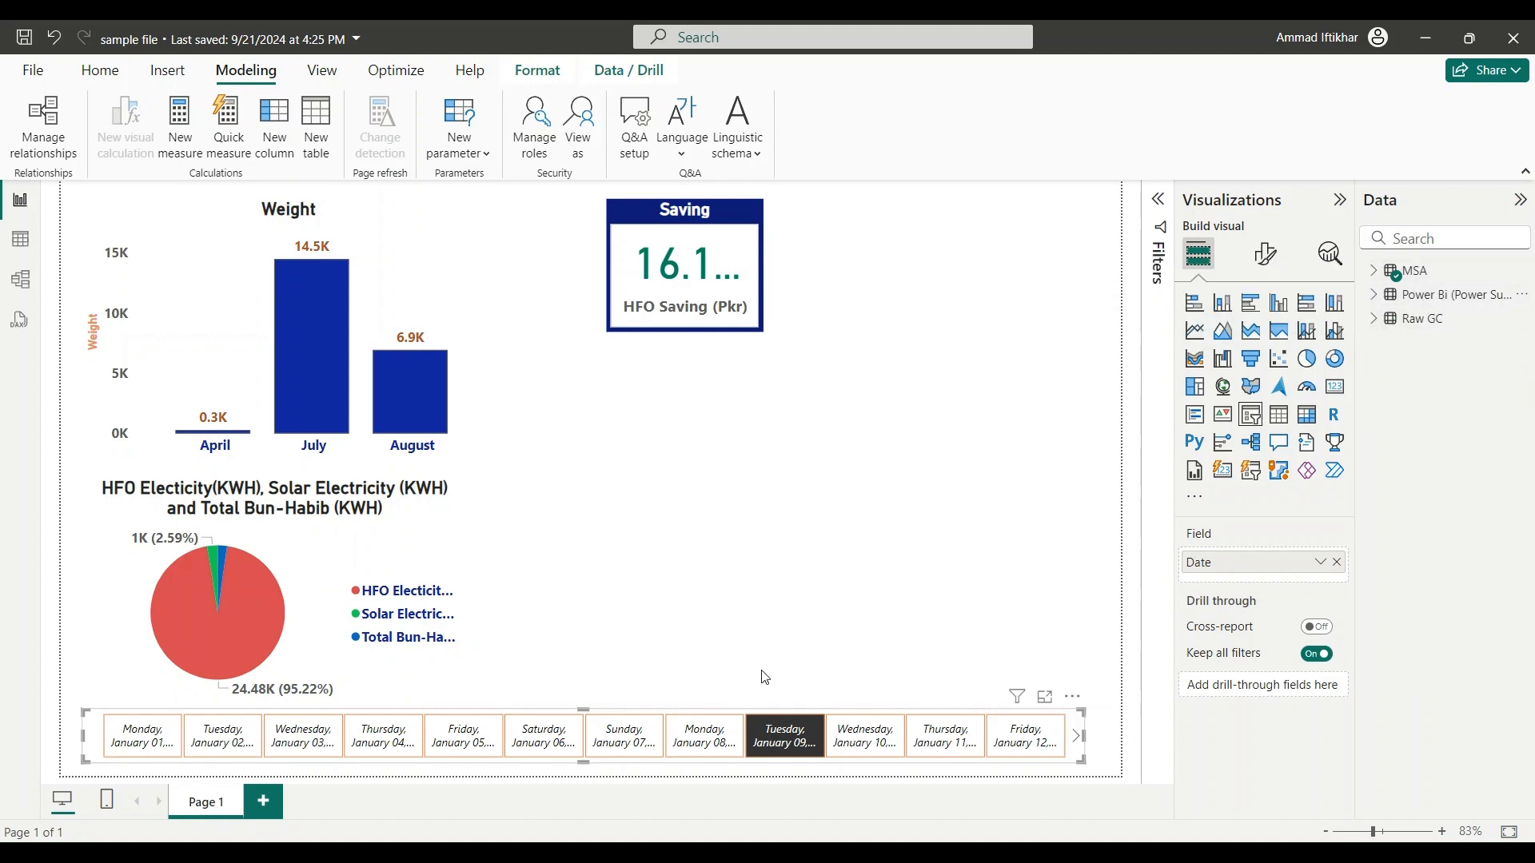
pyautogui.click(384, 755)
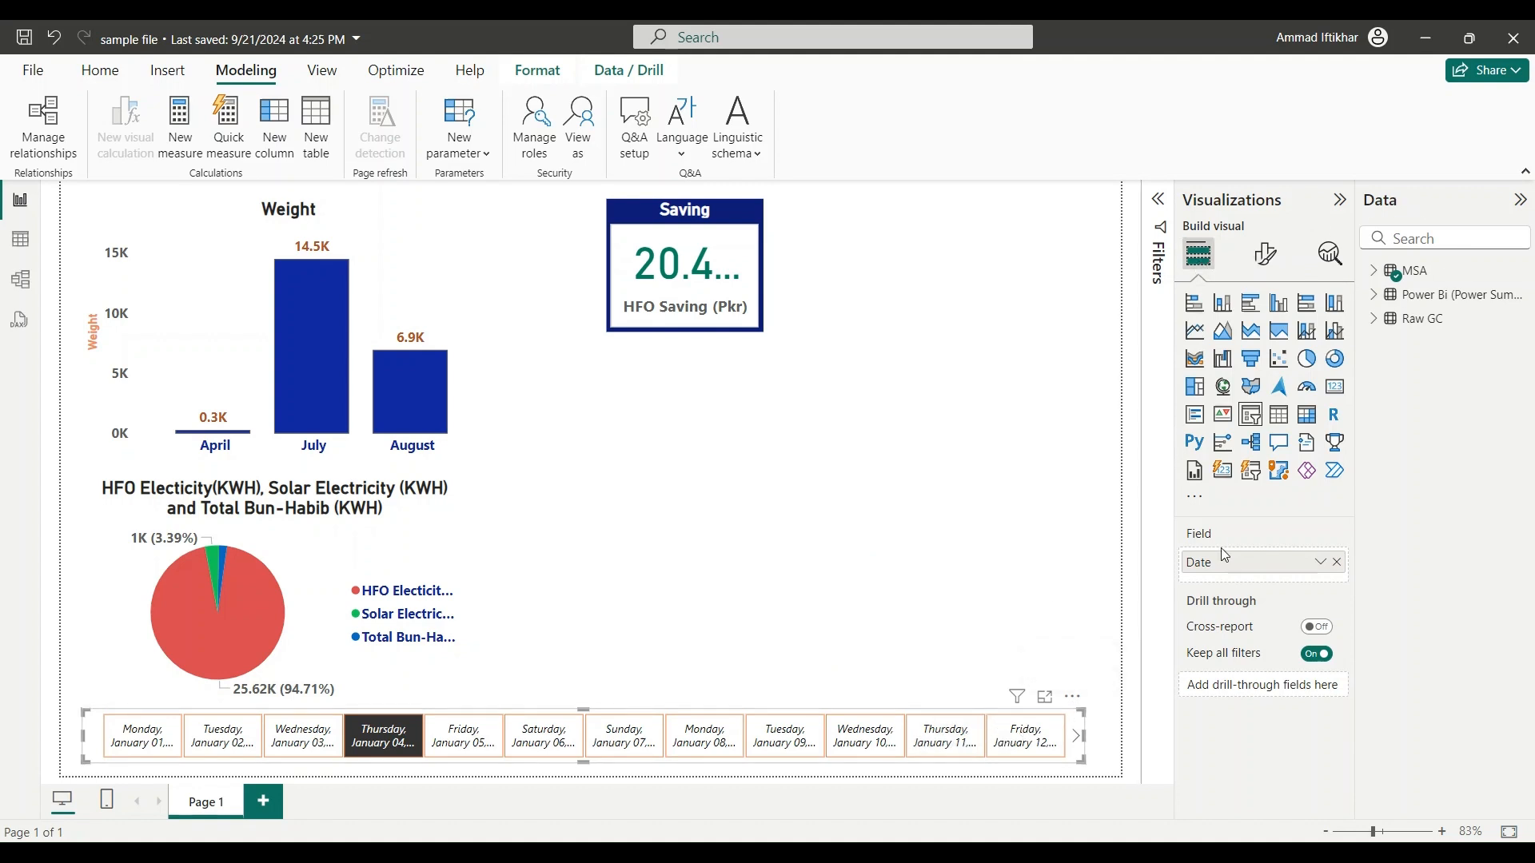
# - Examine the date slicer's Date field options, format settings and axis sorting choices
pyautogui.click(1320, 560)
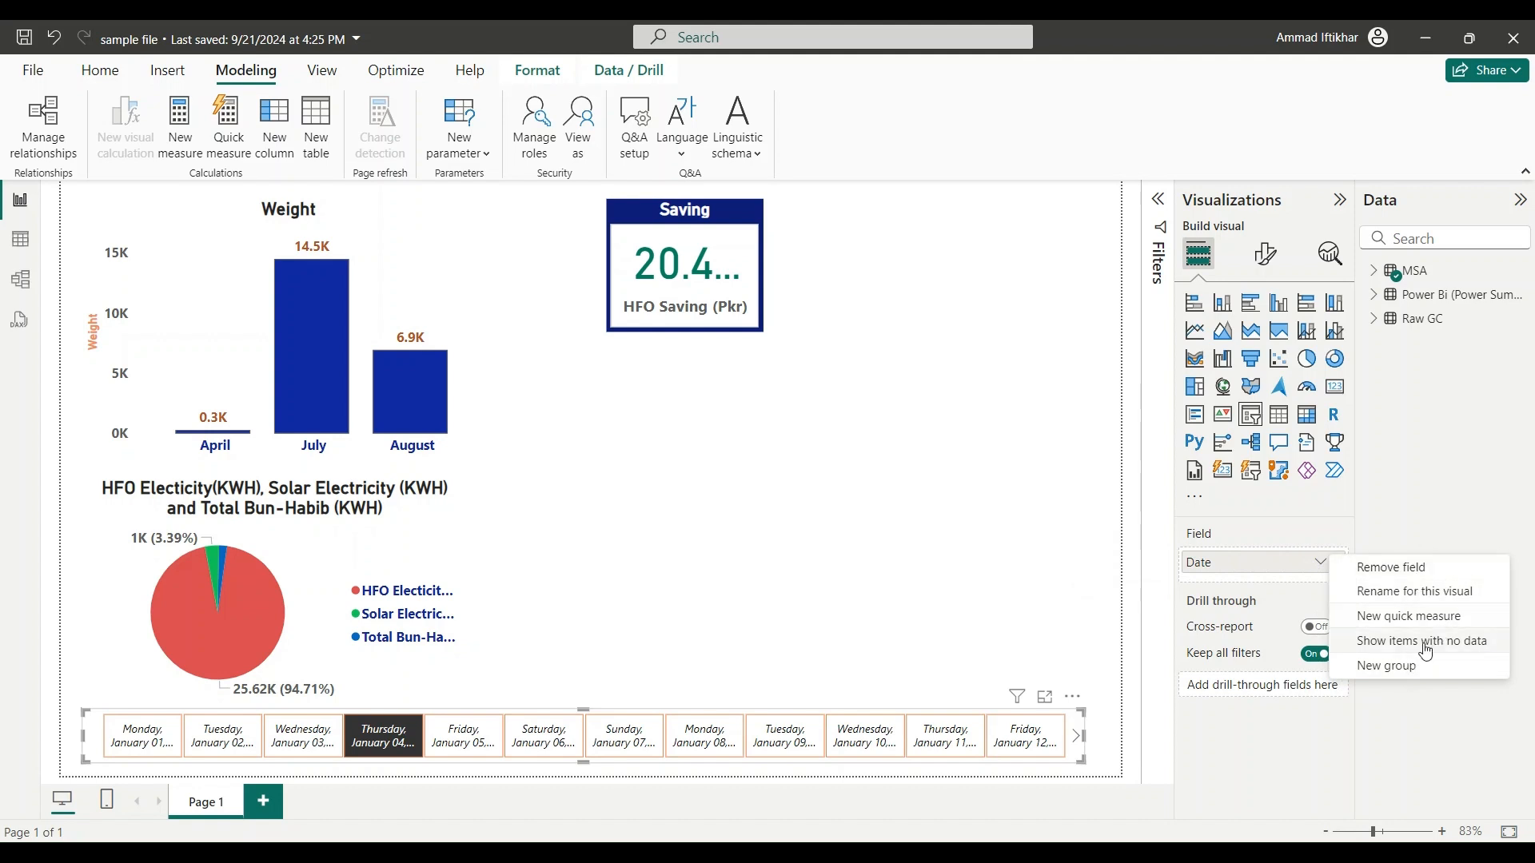
pyautogui.click(1284, 559)
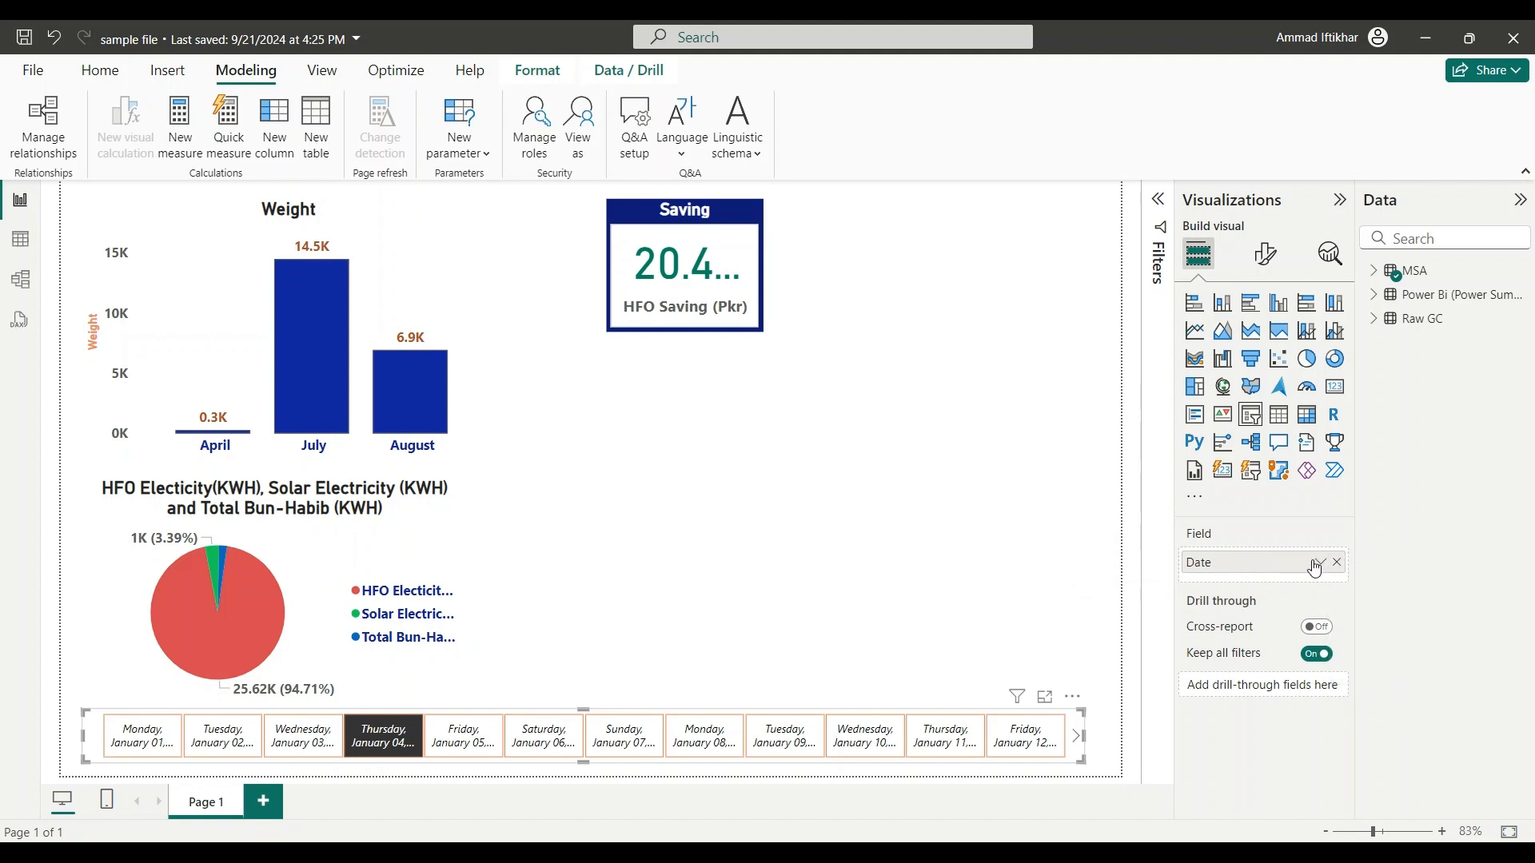
pyautogui.click(1256, 248)
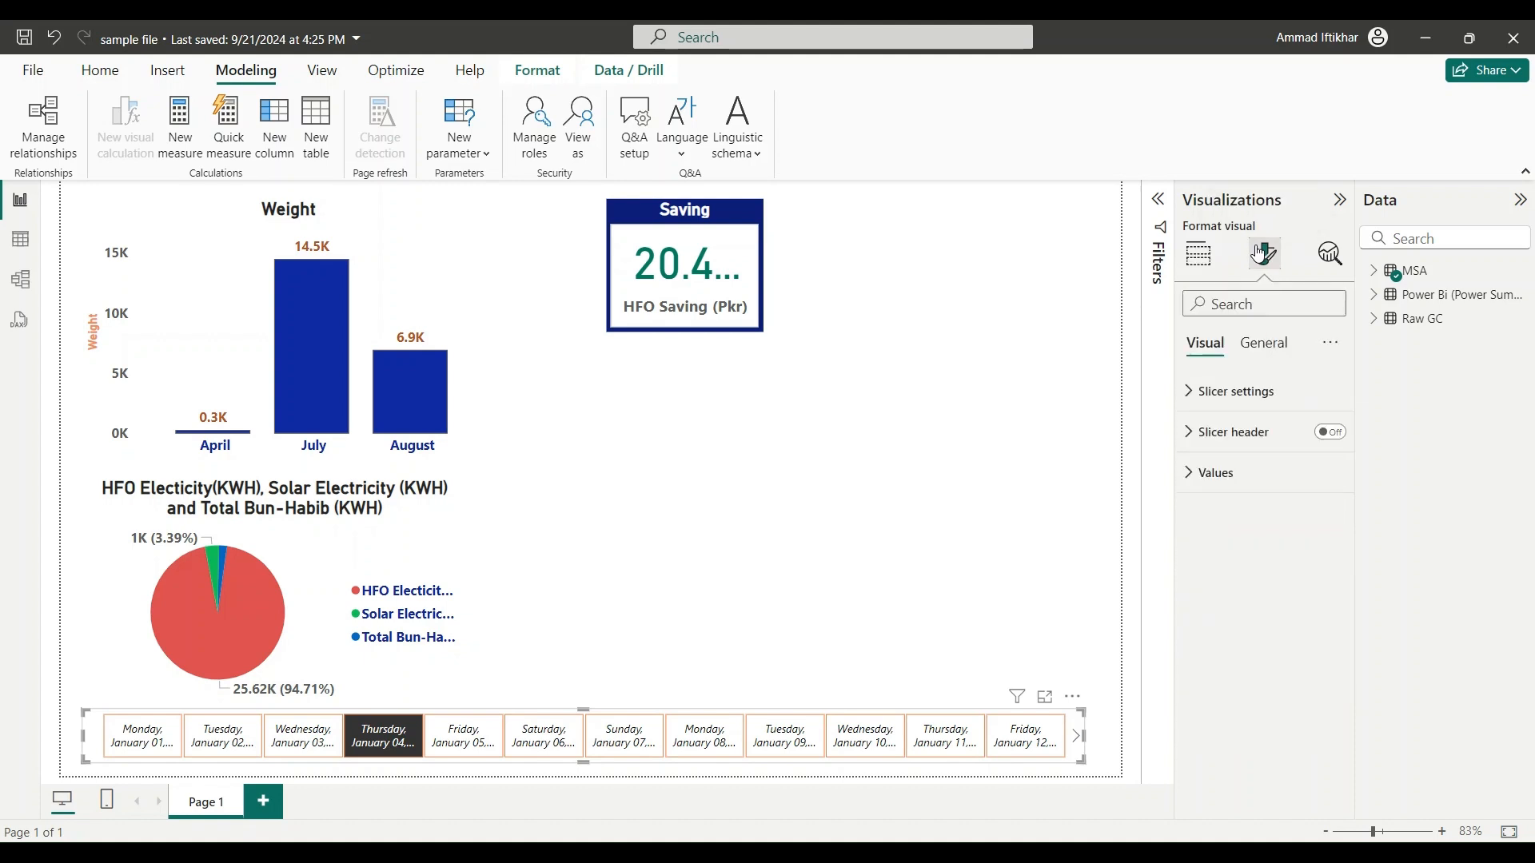
pyautogui.click(1197, 256)
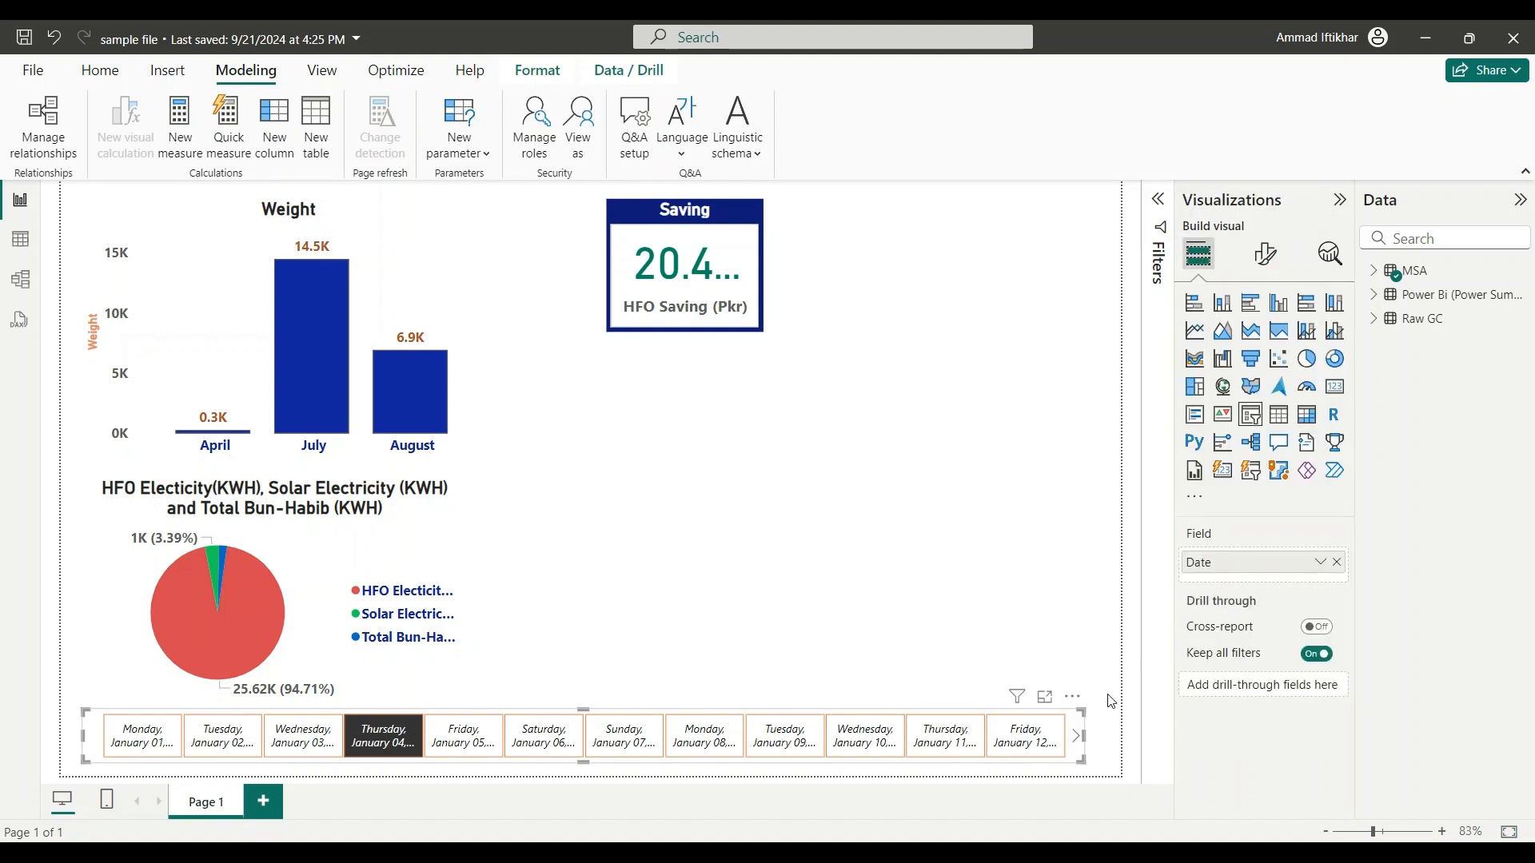
pyautogui.click(1075, 699)
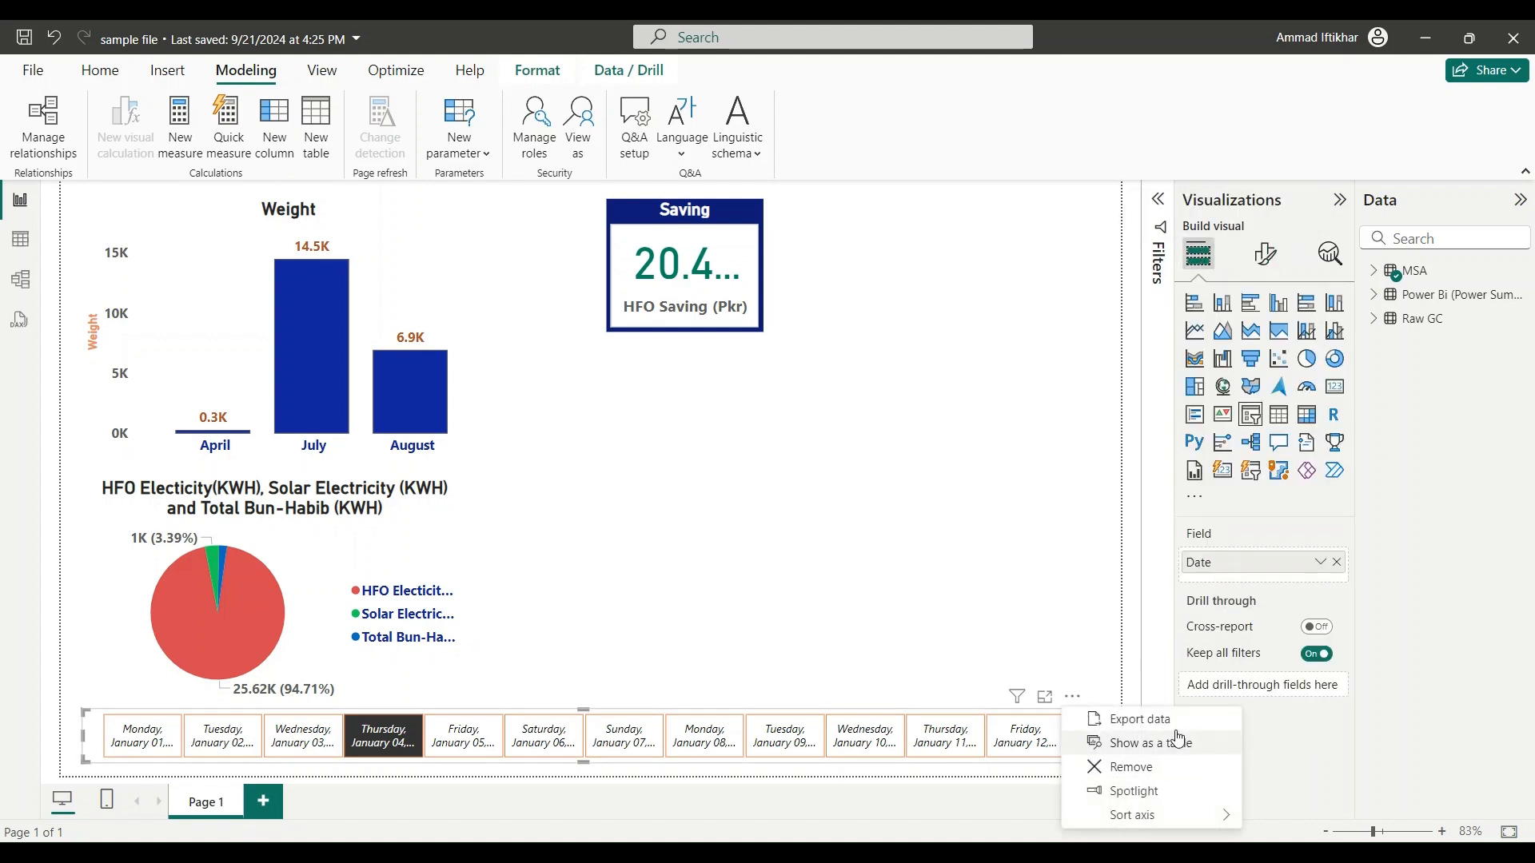
pyautogui.moveTo(1227, 821)
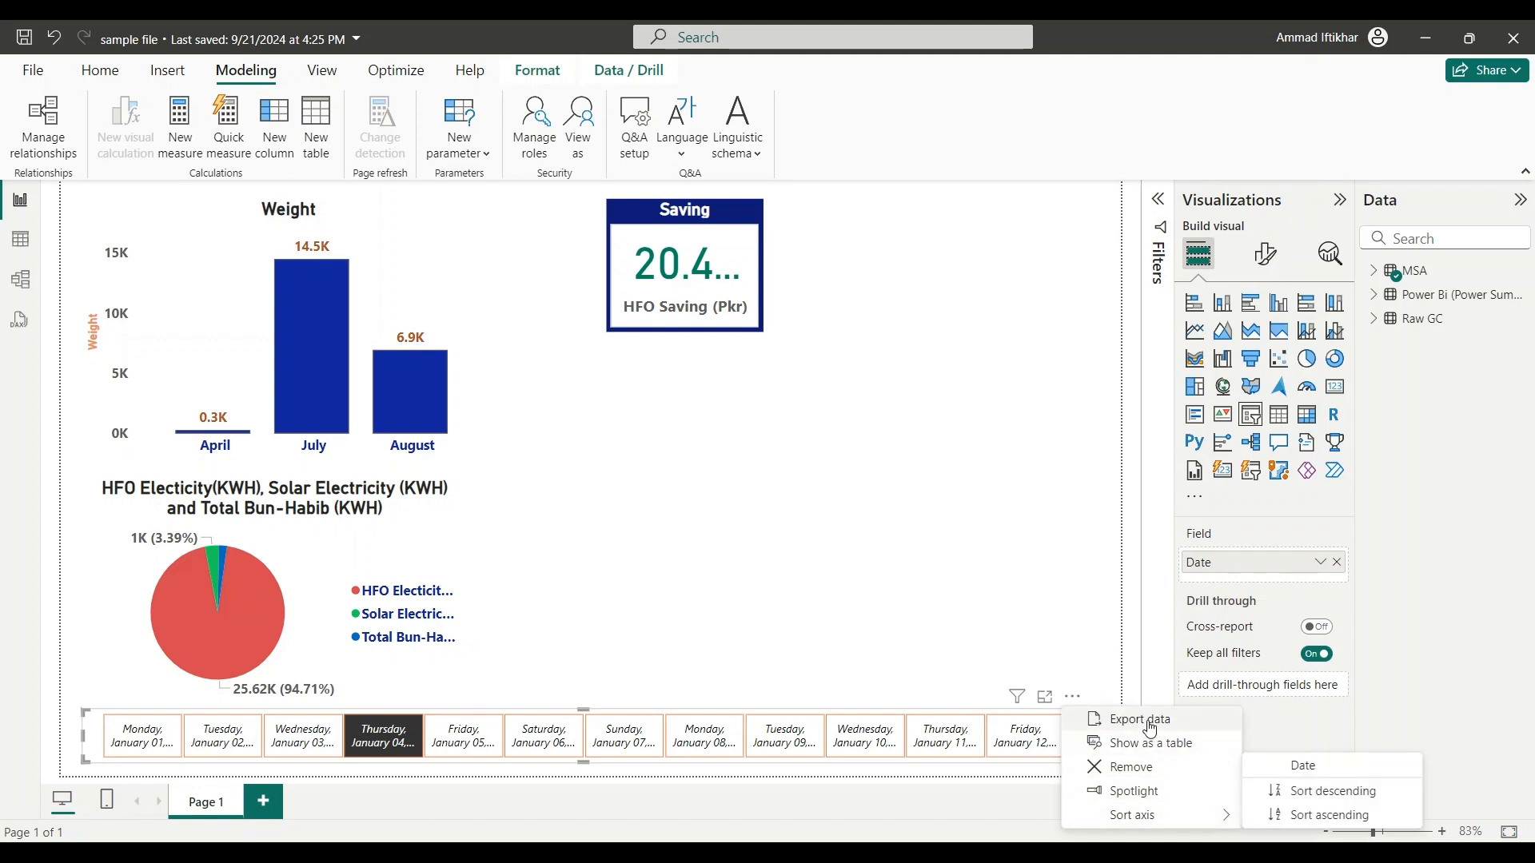
pyautogui.click(1073, 696)
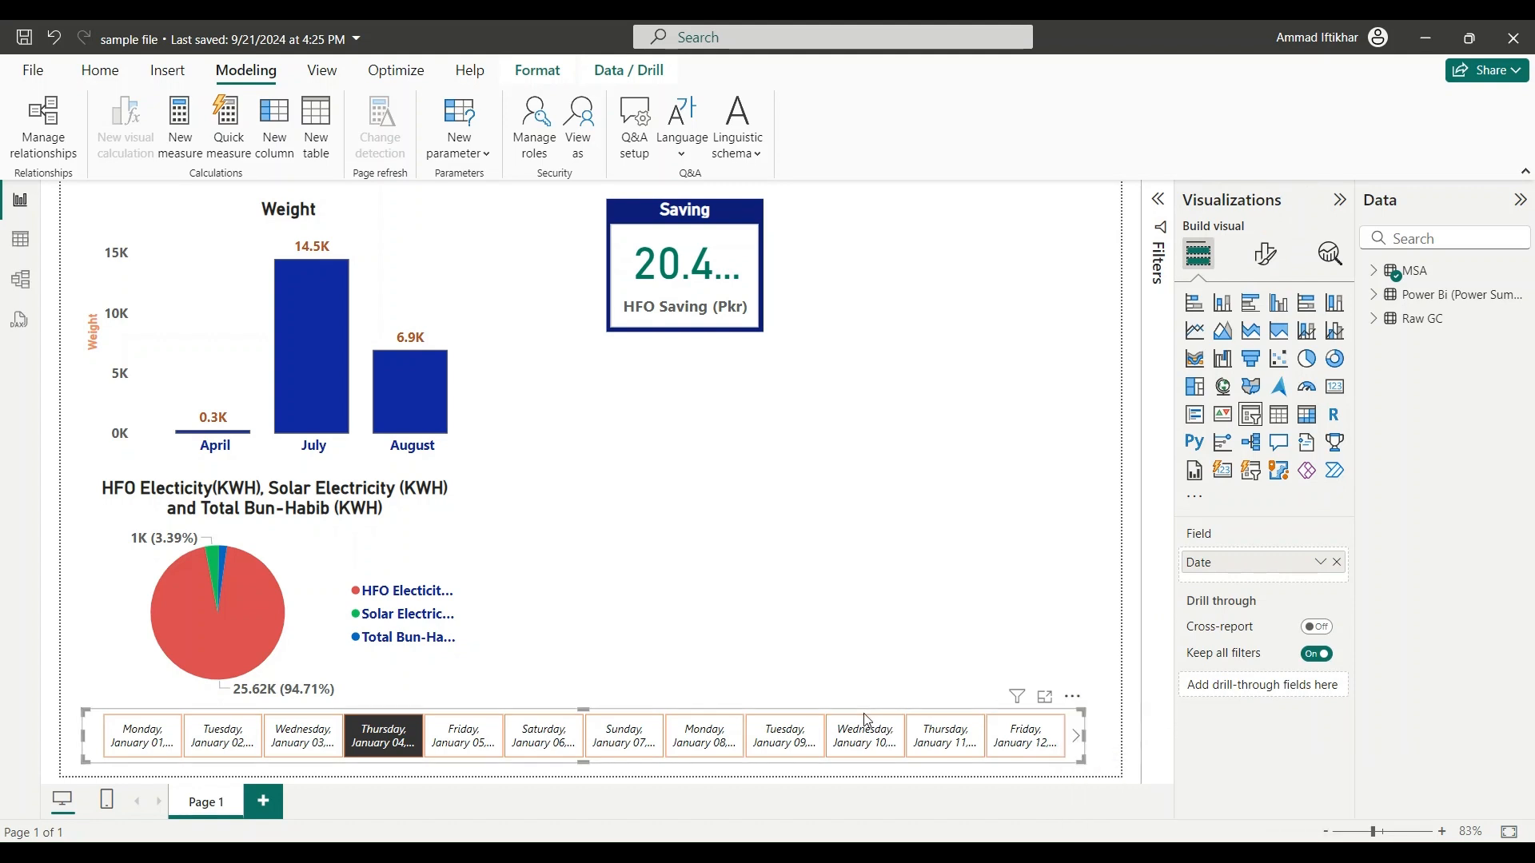
pyautogui.click(1321, 564)
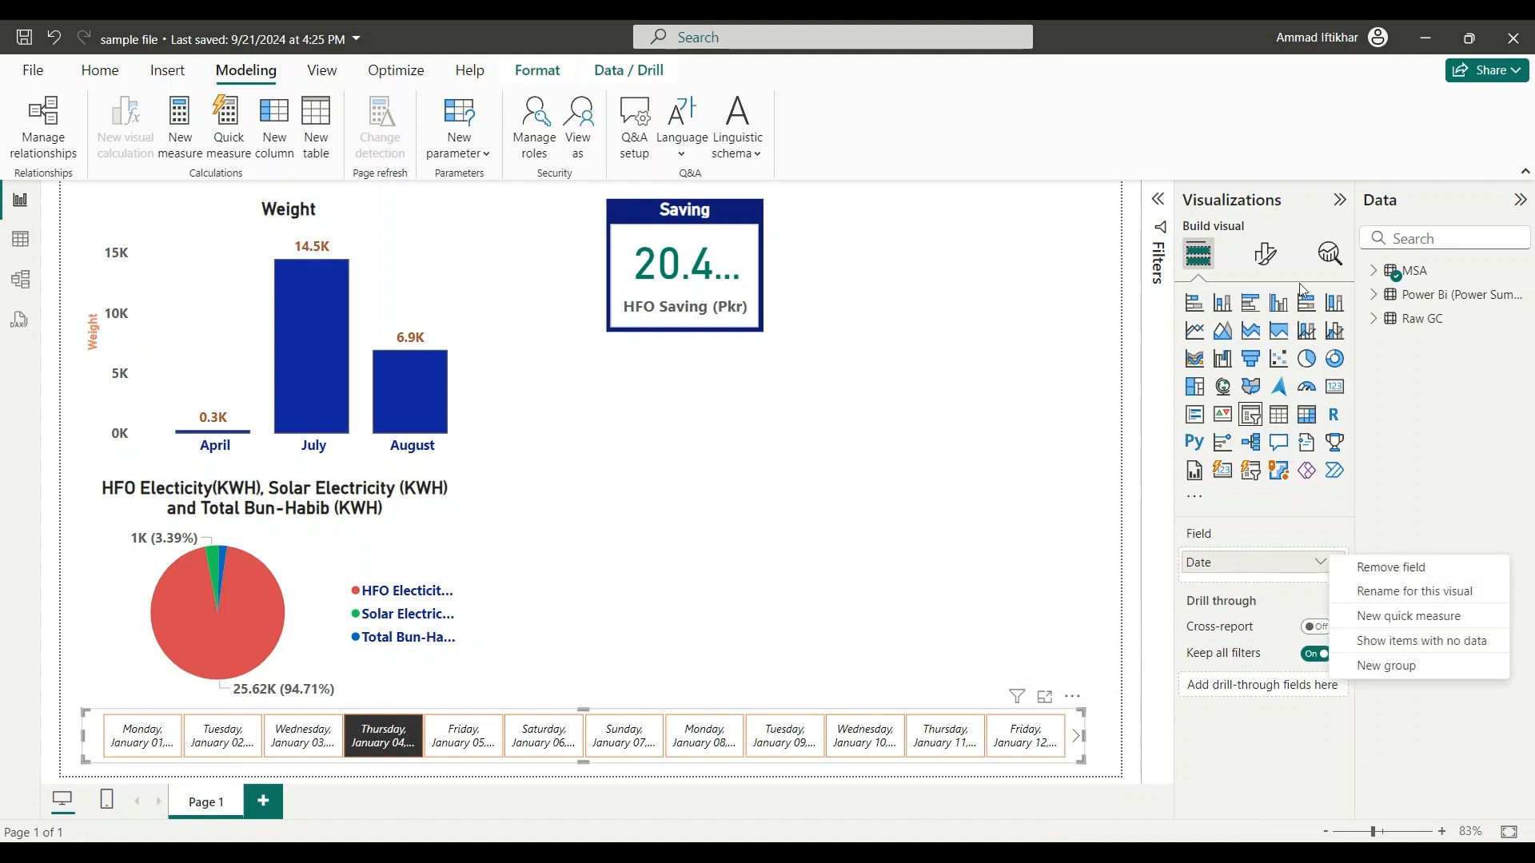
# - Create a hierarchy from the Date field of the MSA table
pyautogui.click(1374, 272)
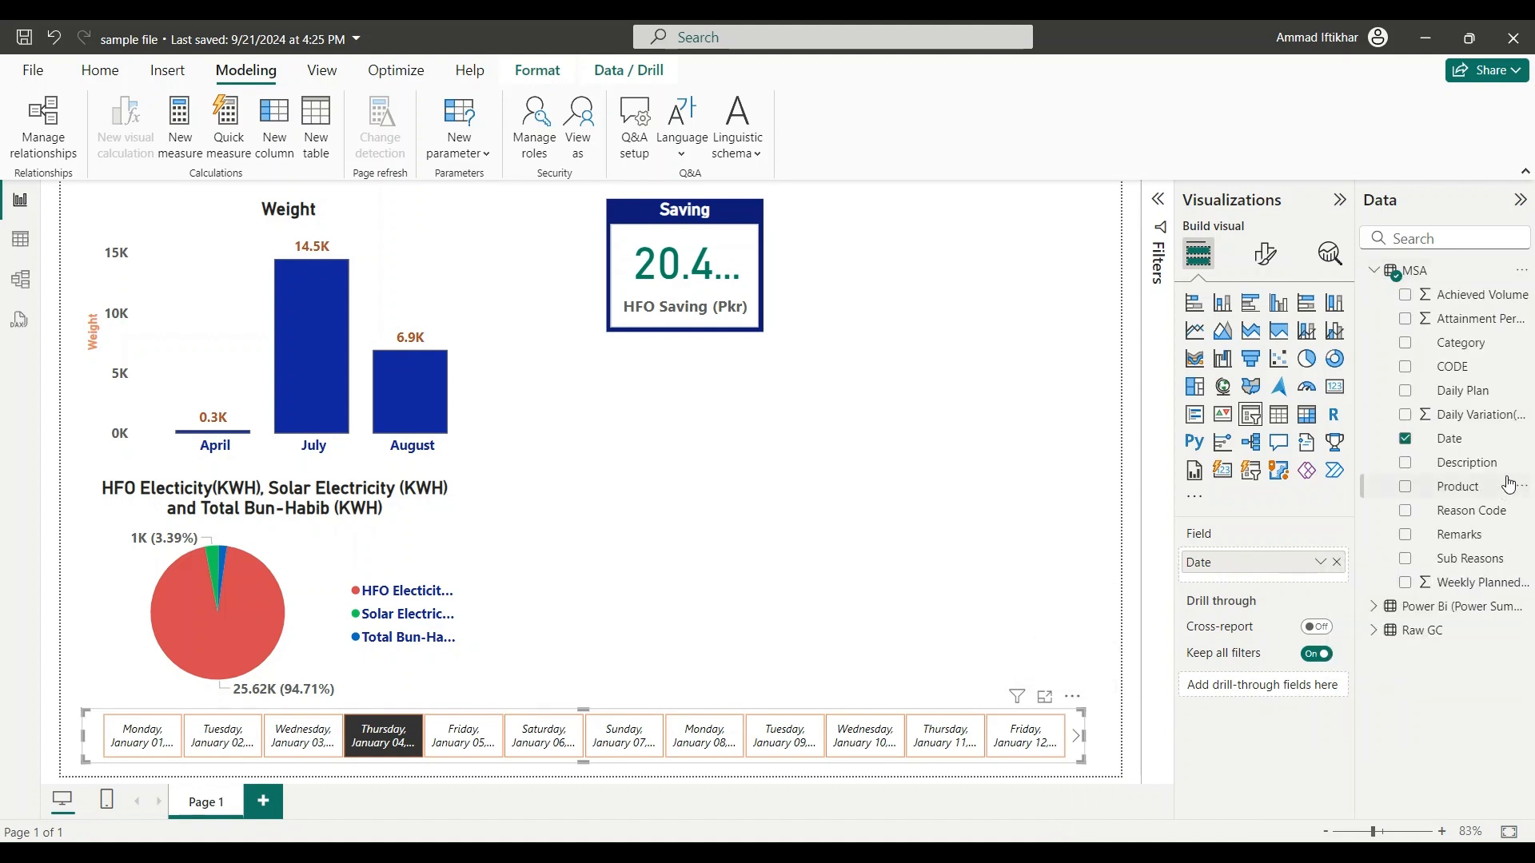
pyautogui.click(1521, 439)
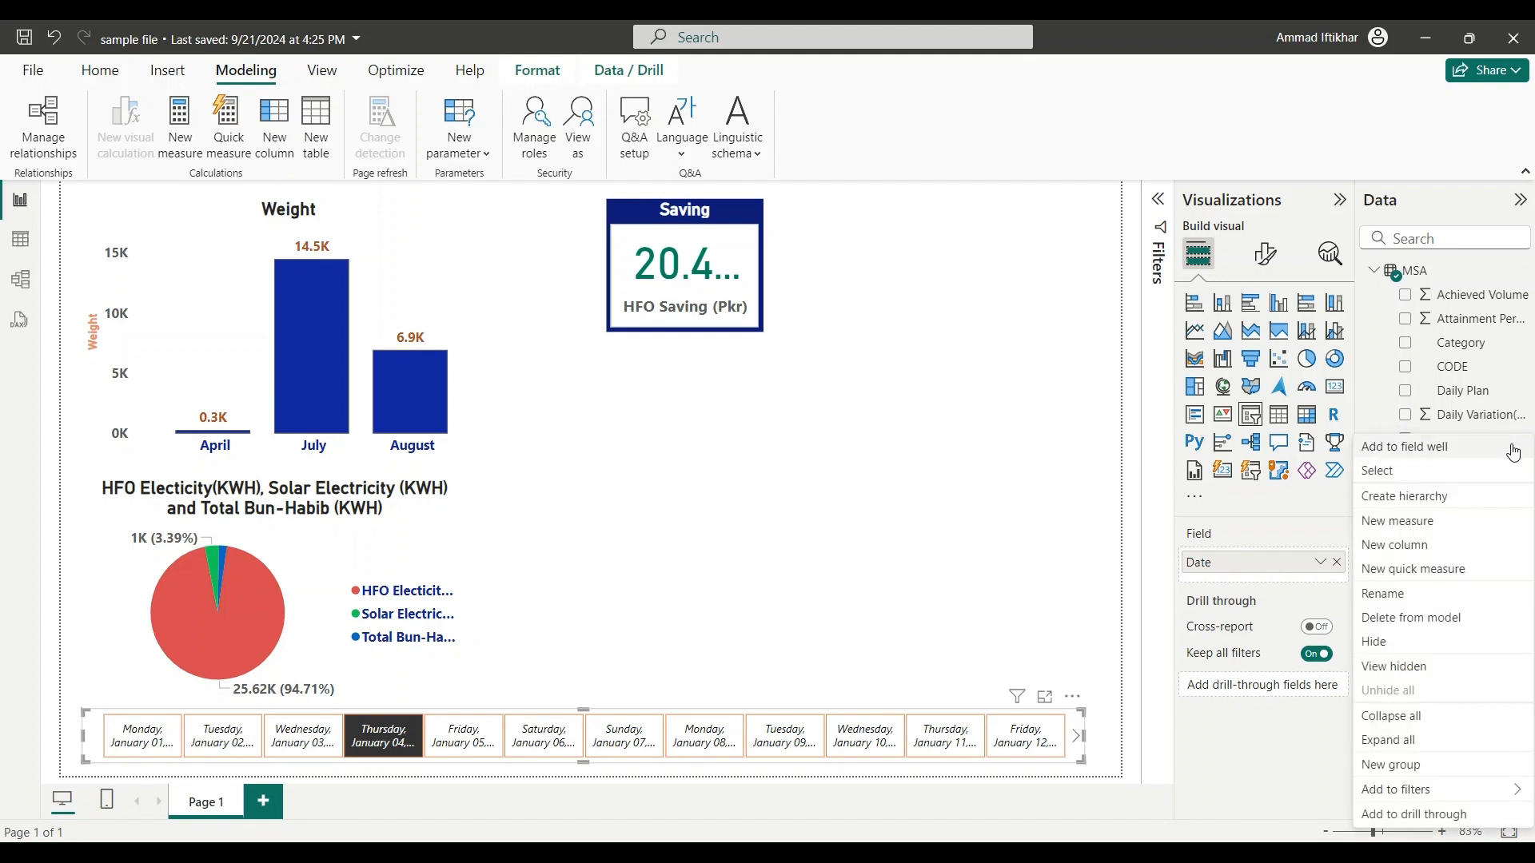
pyautogui.click(1438, 499)
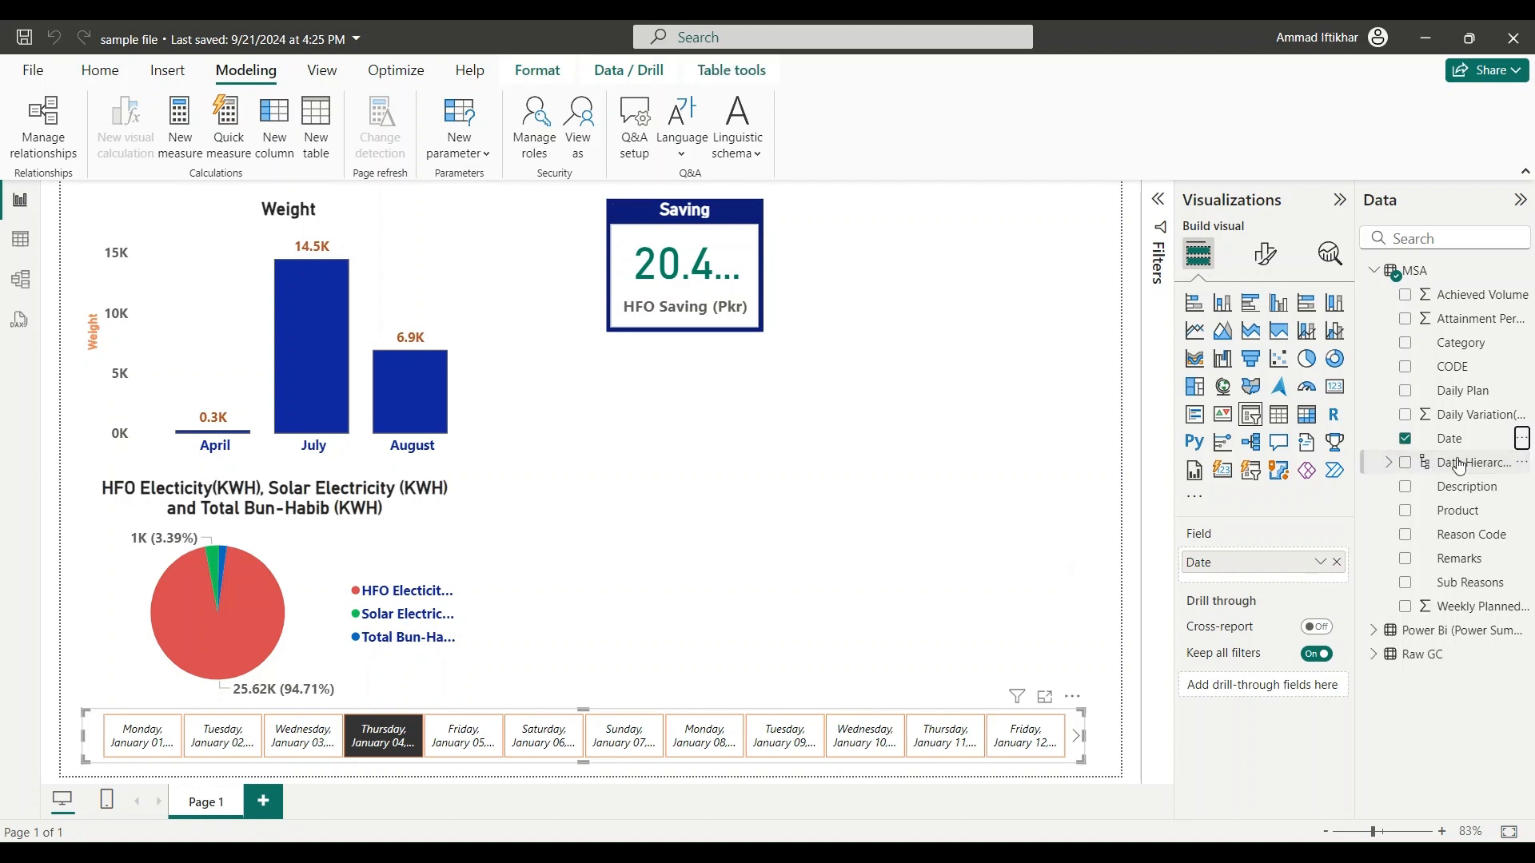
# - Try the Date level of the Date Hierarchy in the date slicer, and remove the hierarchy from the slicer
pyautogui.click(1520, 473)
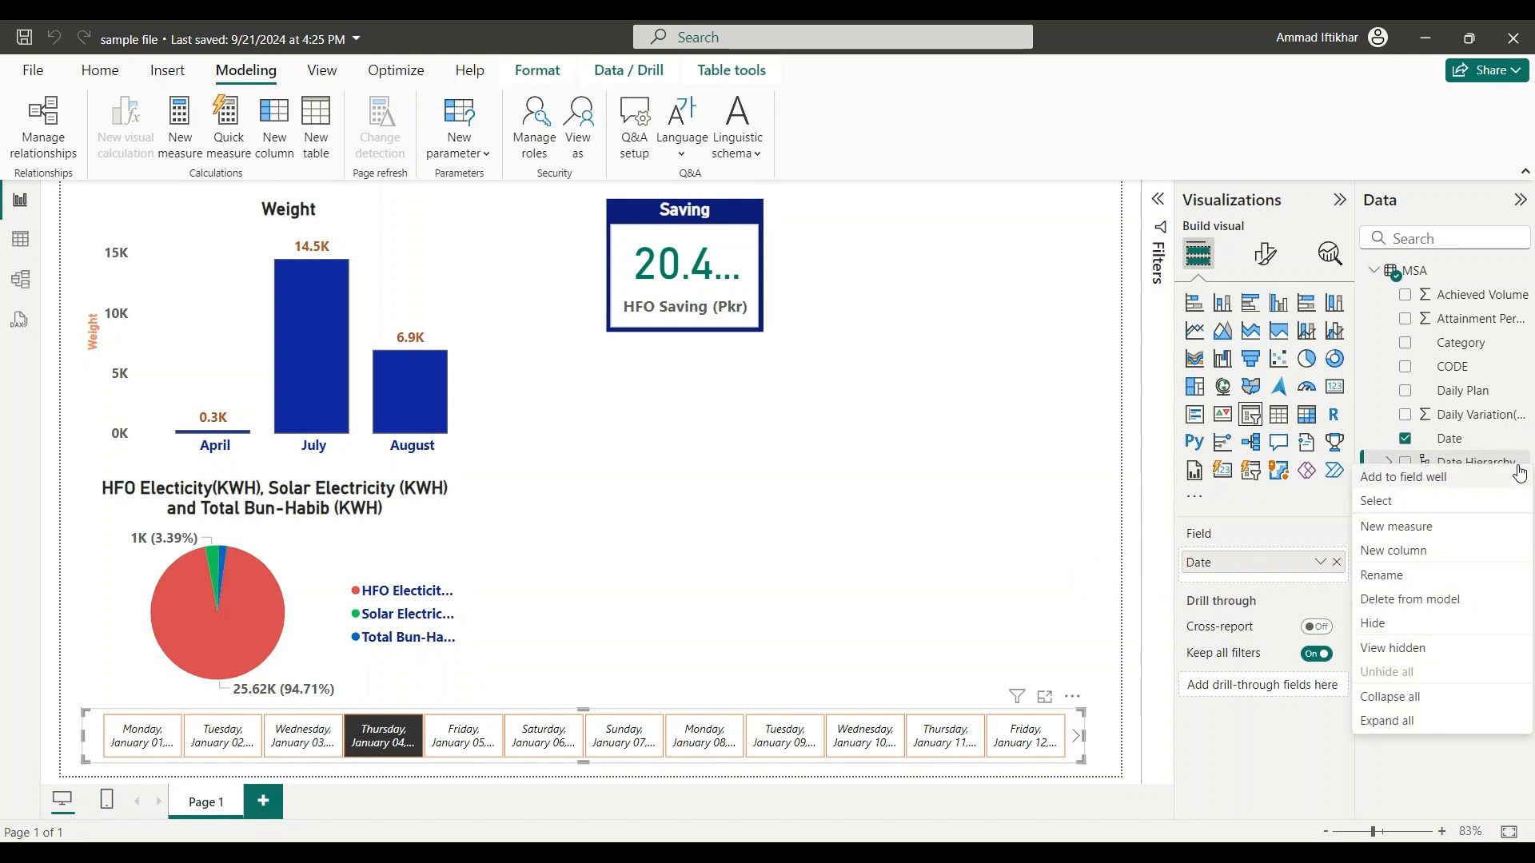
pyautogui.click(1389, 463)
pyautogui.click(1389, 464)
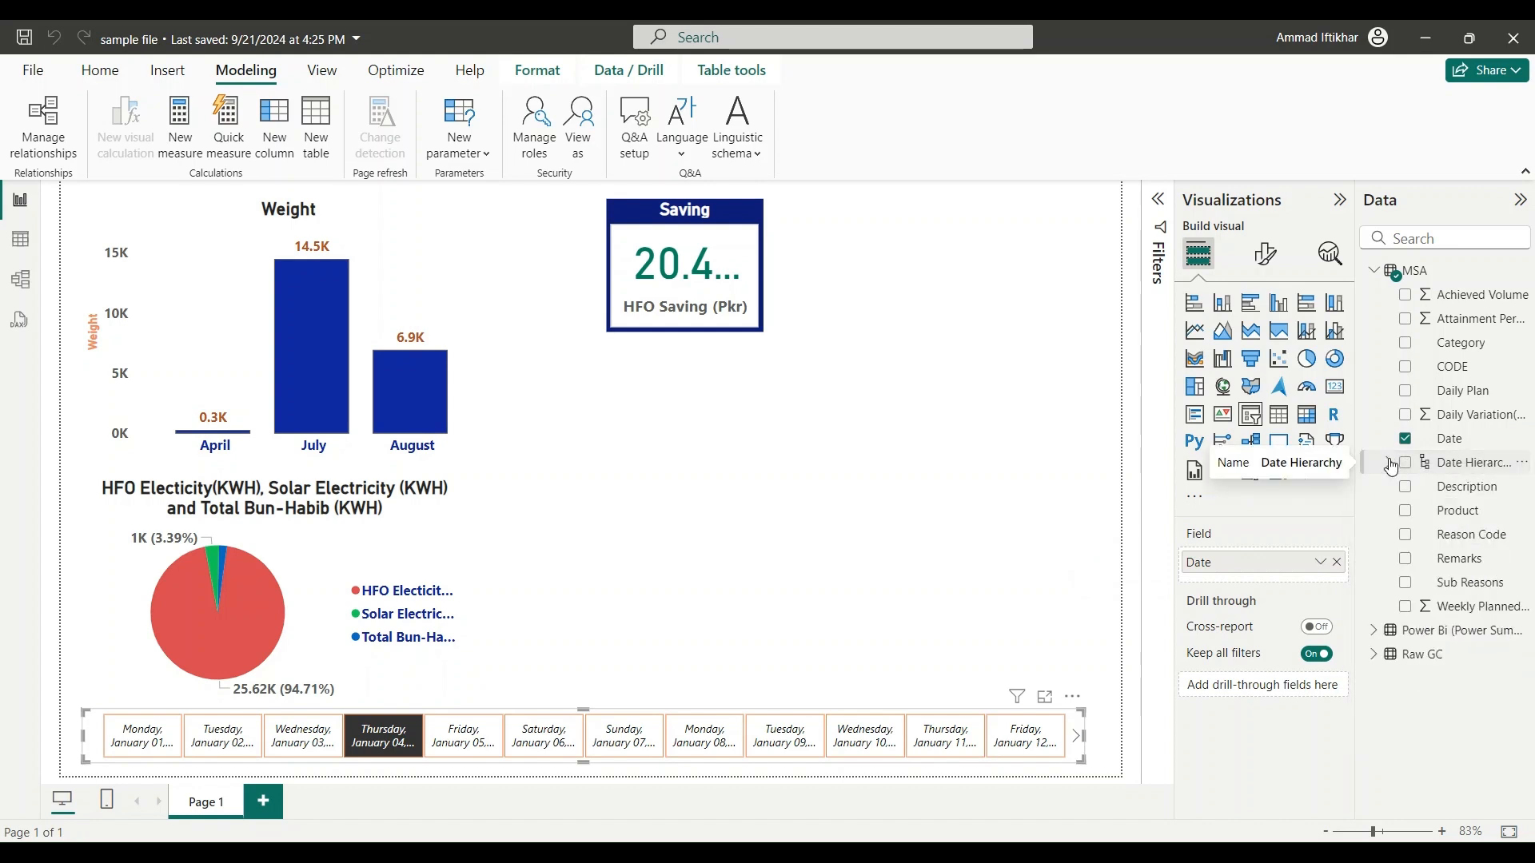
pyautogui.click(1460, 464)
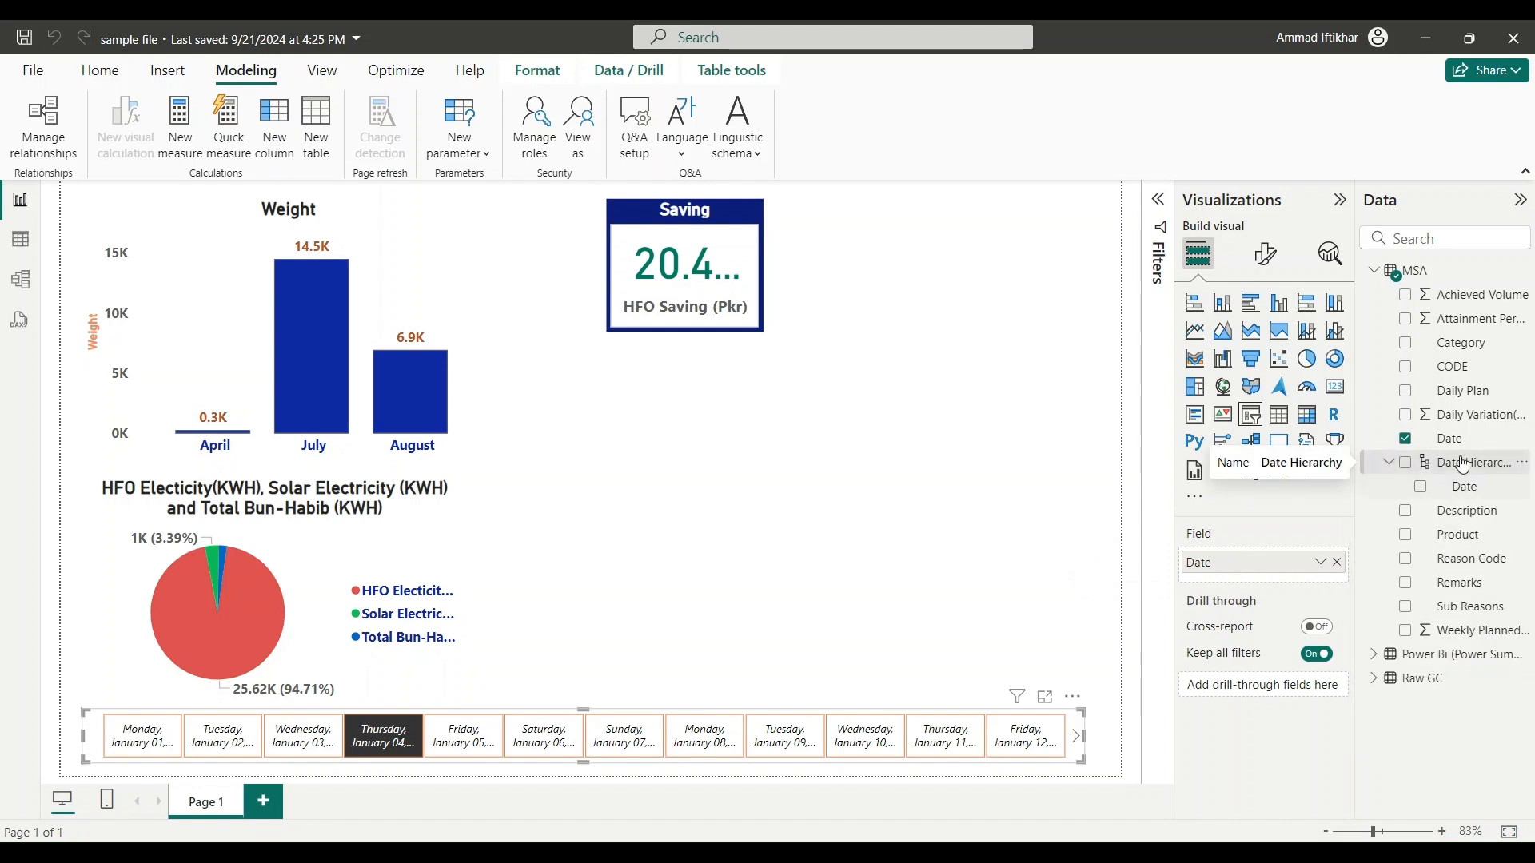
pyautogui.click(1422, 491)
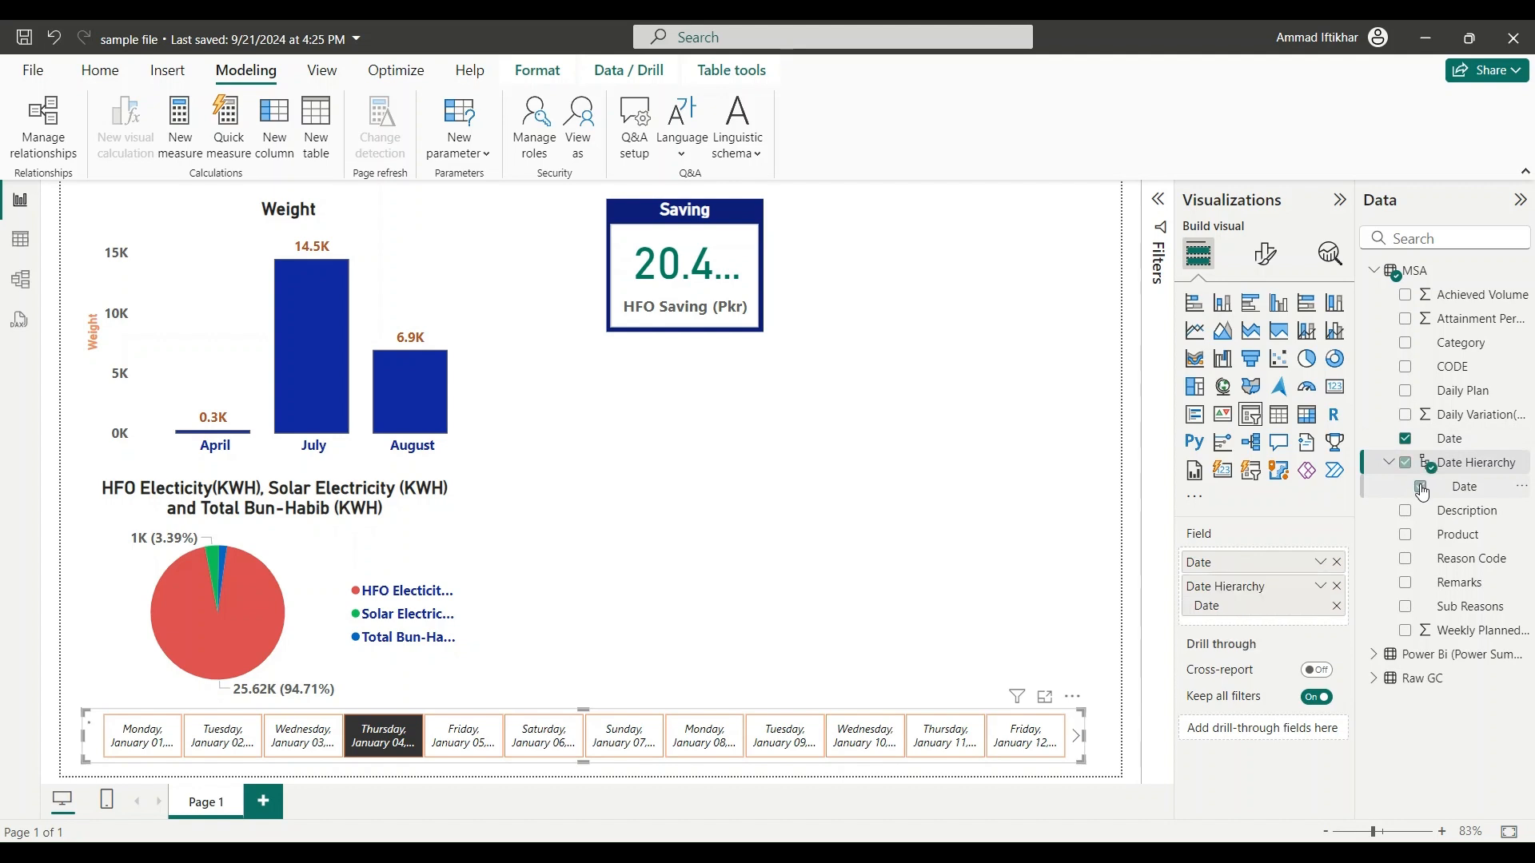
pyautogui.click(1520, 487)
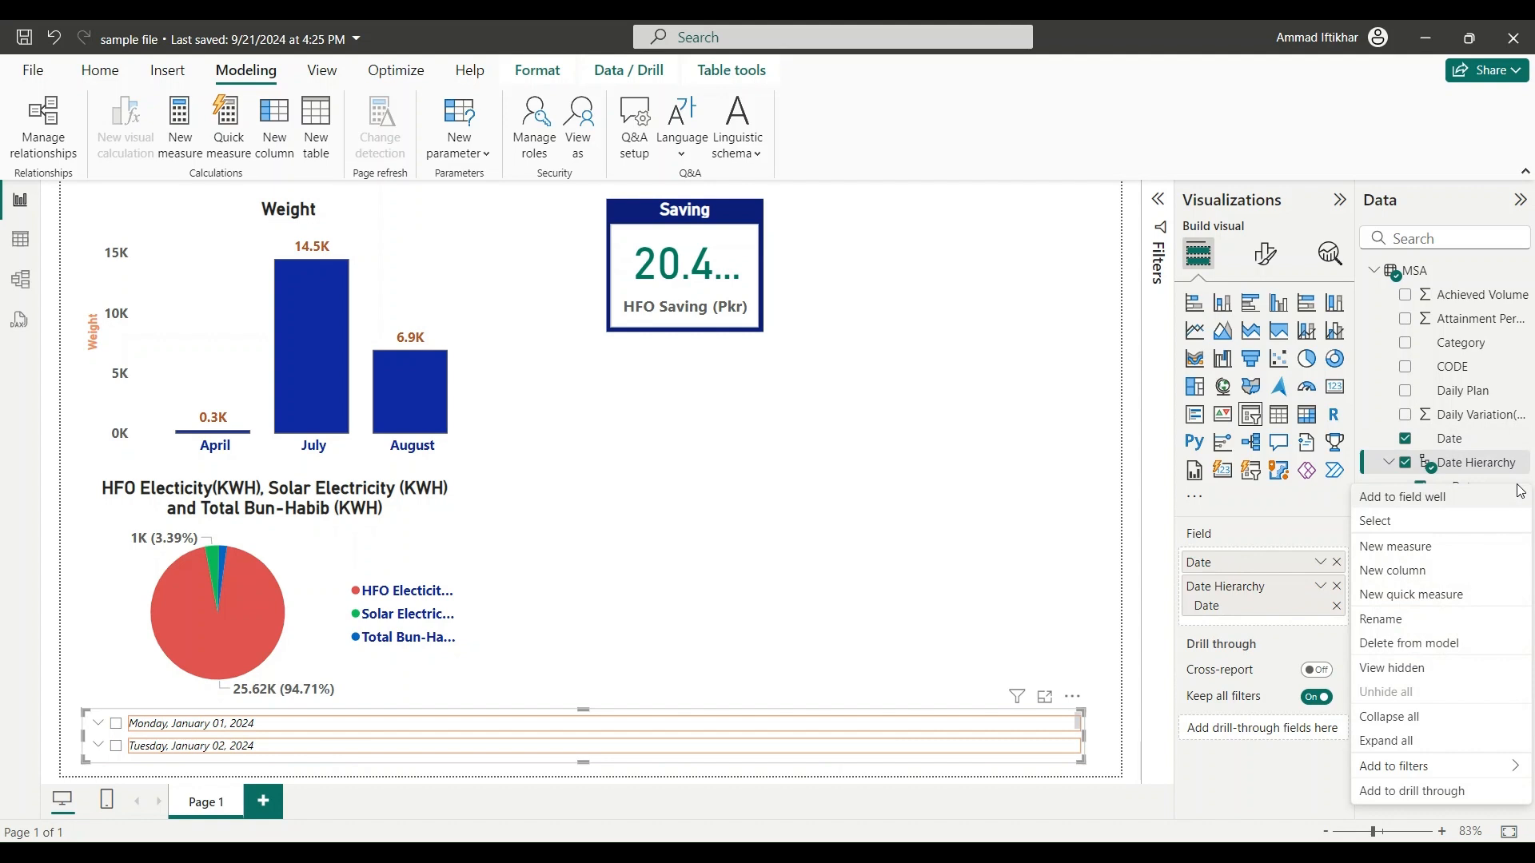
pyautogui.click(1405, 464)
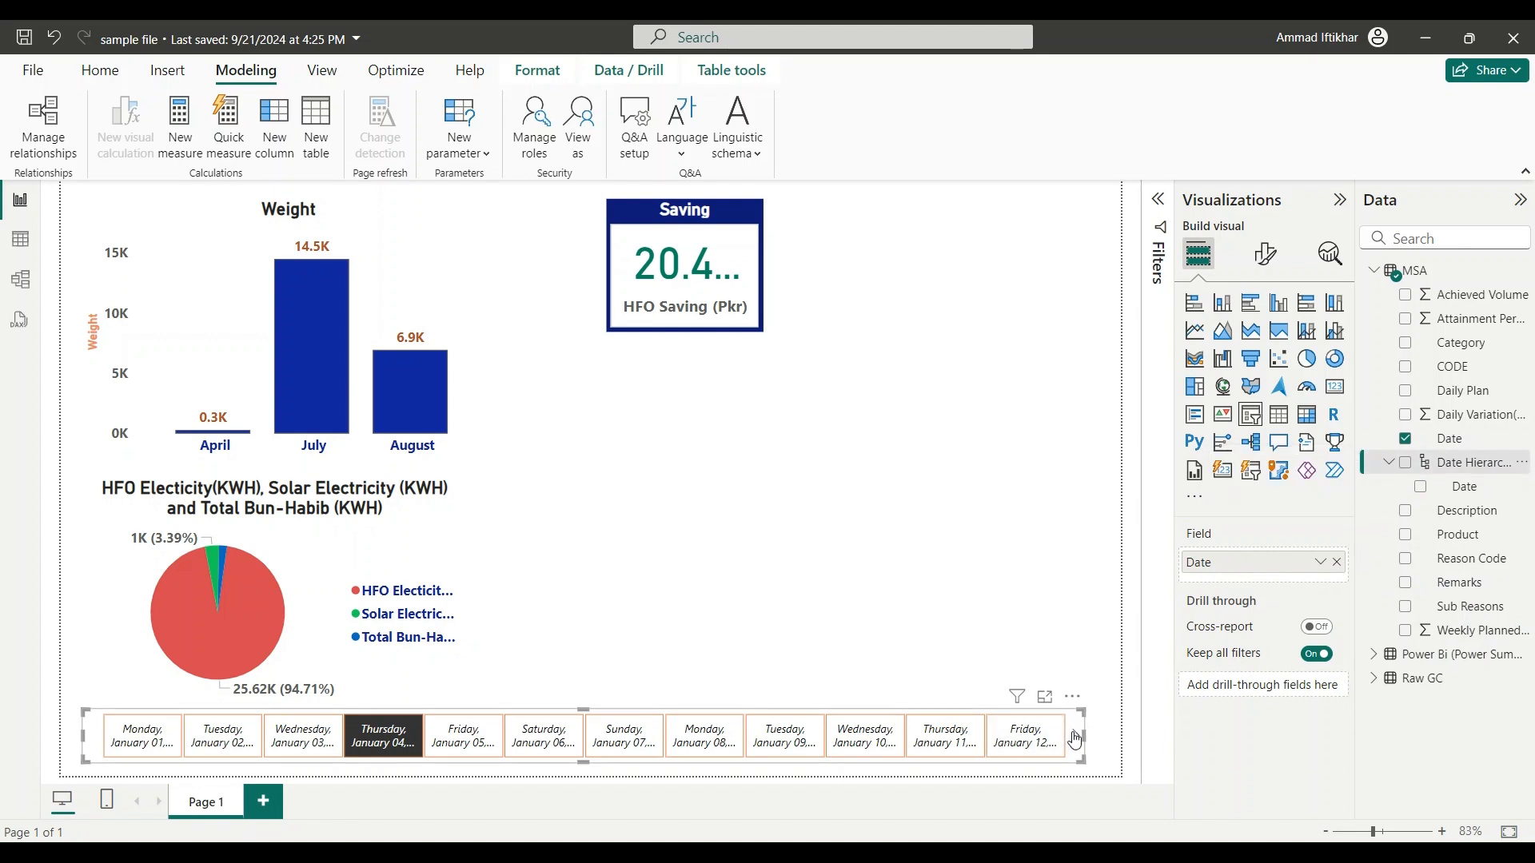
pyautogui.click(1523, 440)
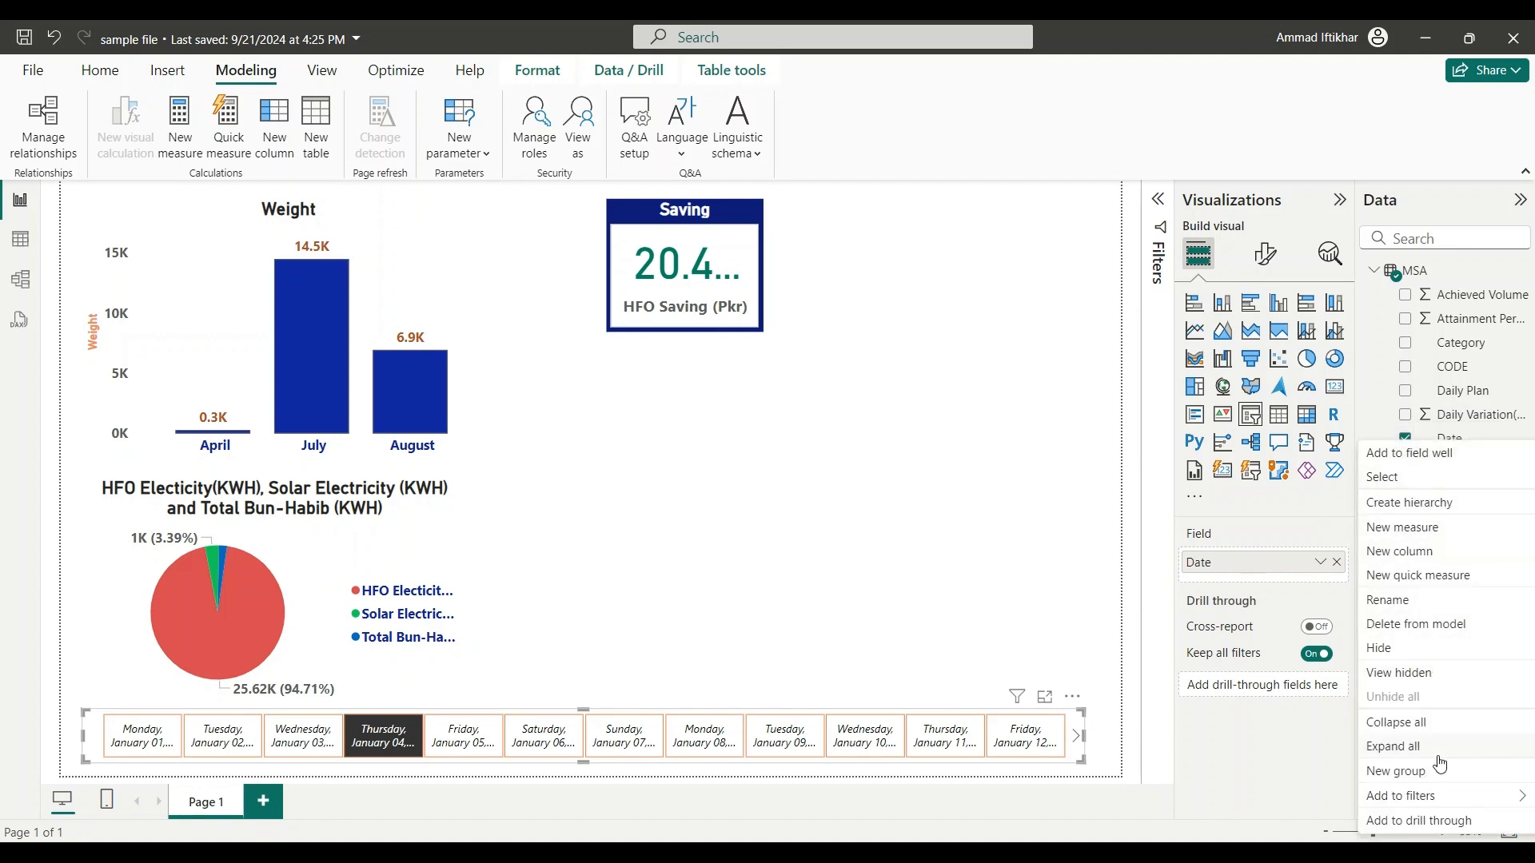
pyautogui.click(1060, 481)
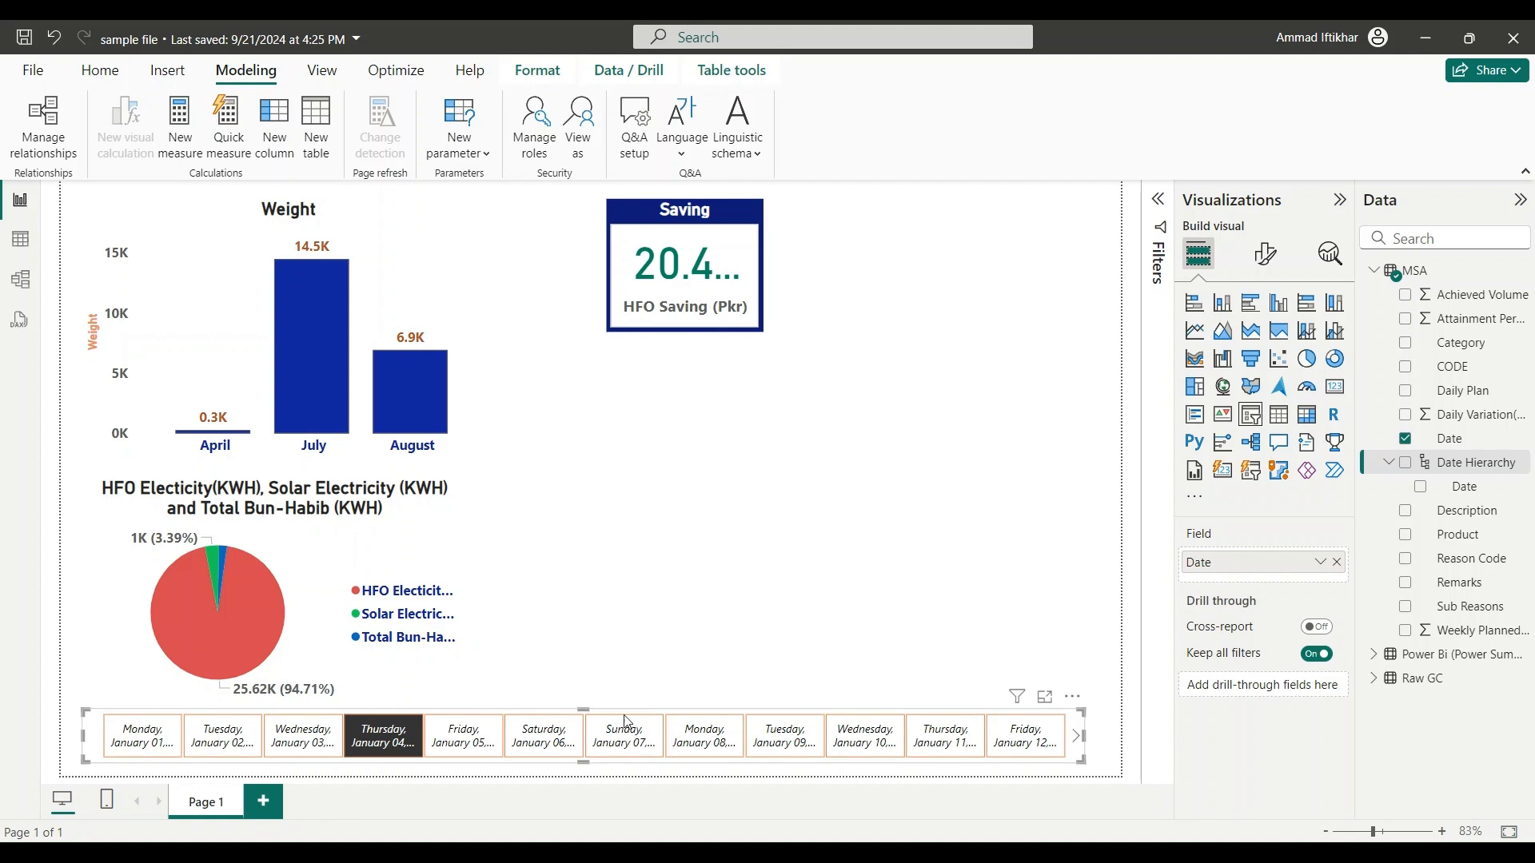
# - Filter the report through several dates in the date slicer, including January 06 and January 08, ending on Friday, January 12
pyautogui.click(536, 744)
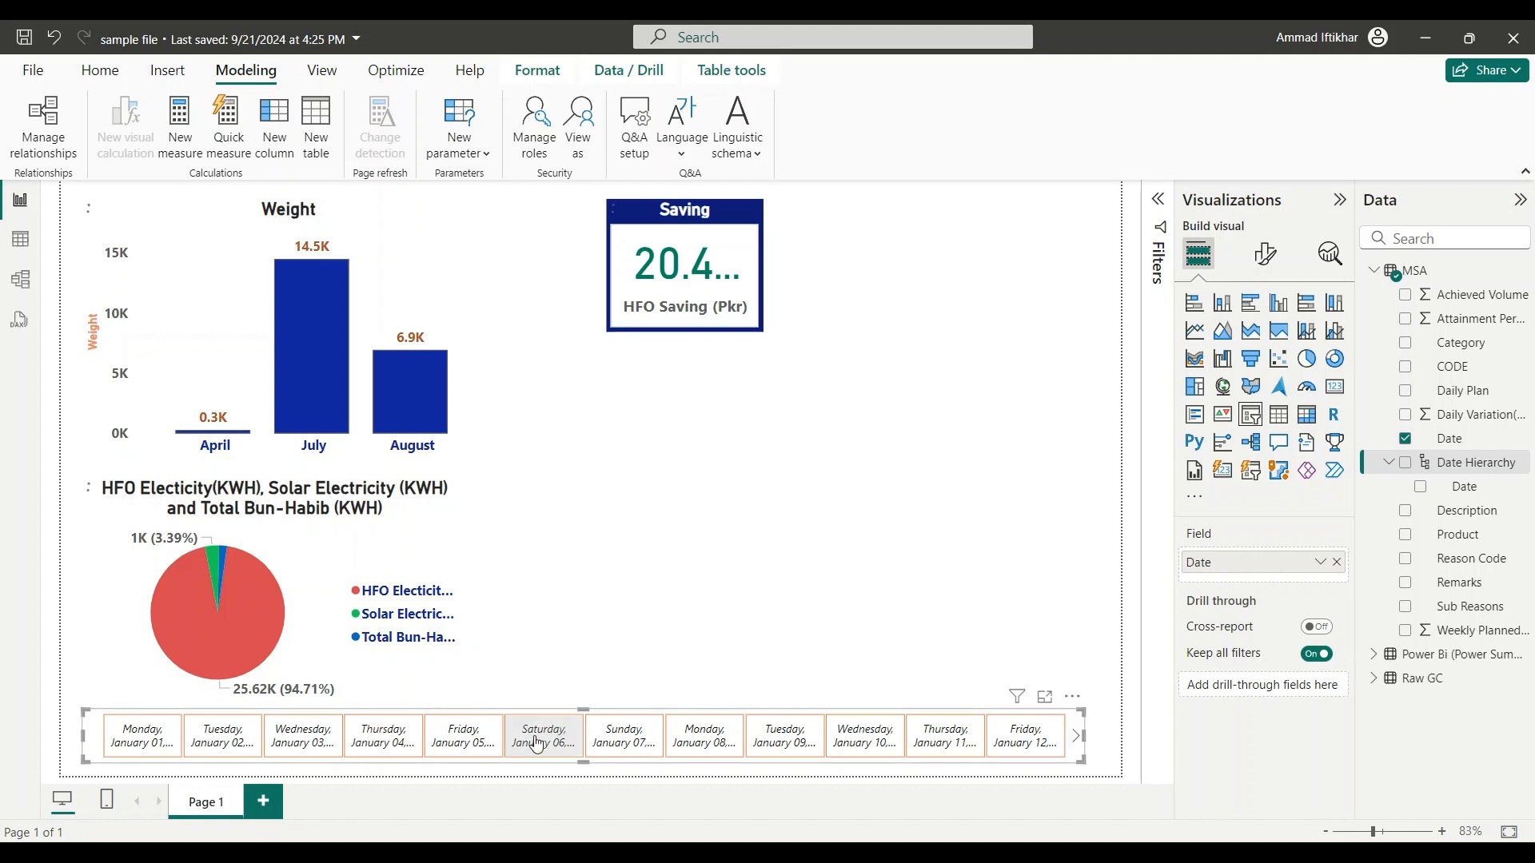
pyautogui.click(538, 744)
pyautogui.click(704, 738)
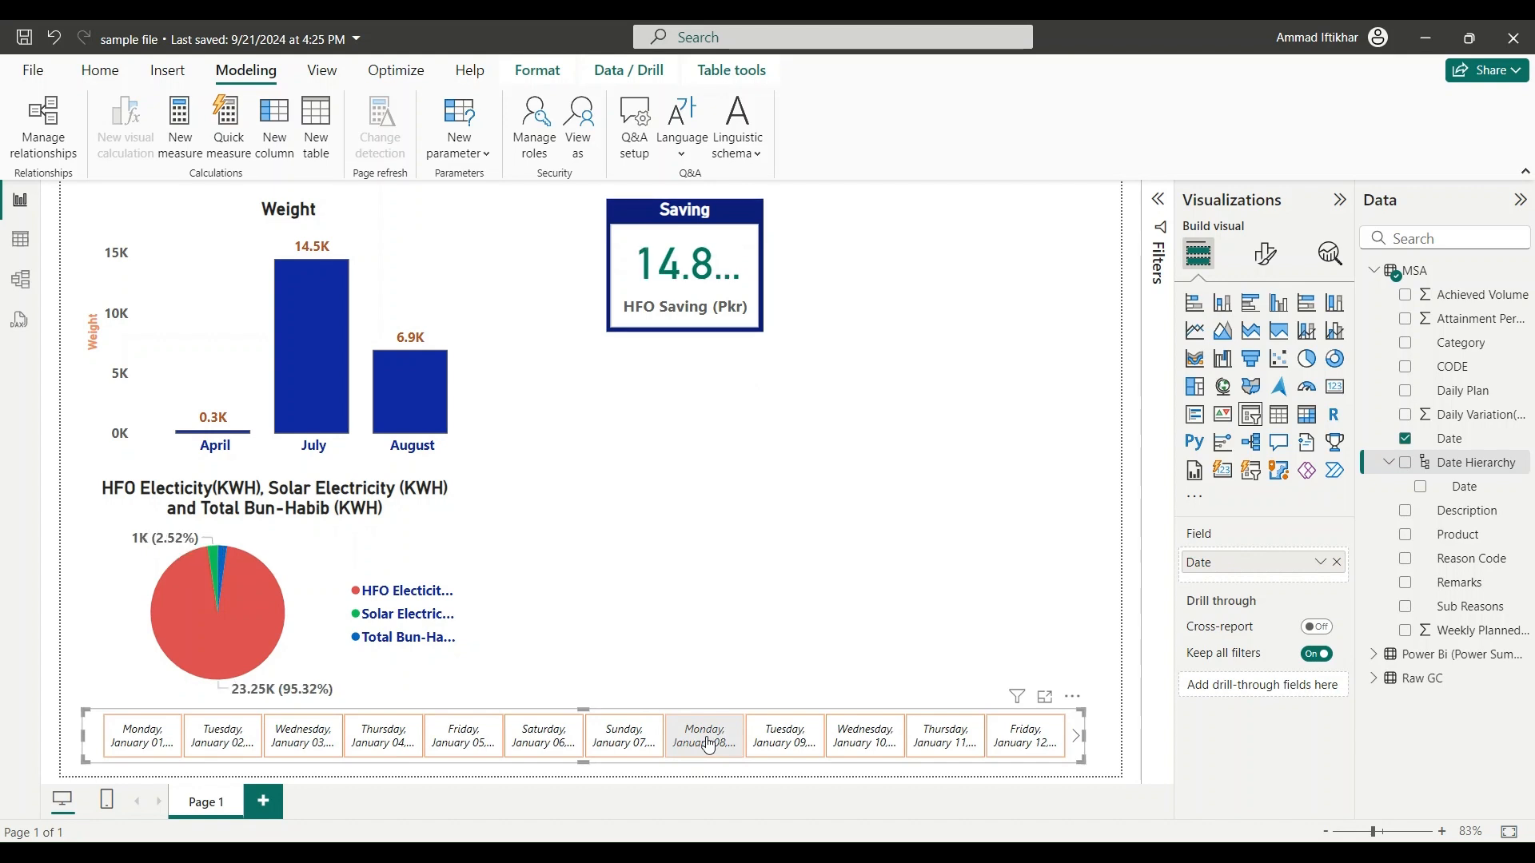
pyautogui.click(912, 741)
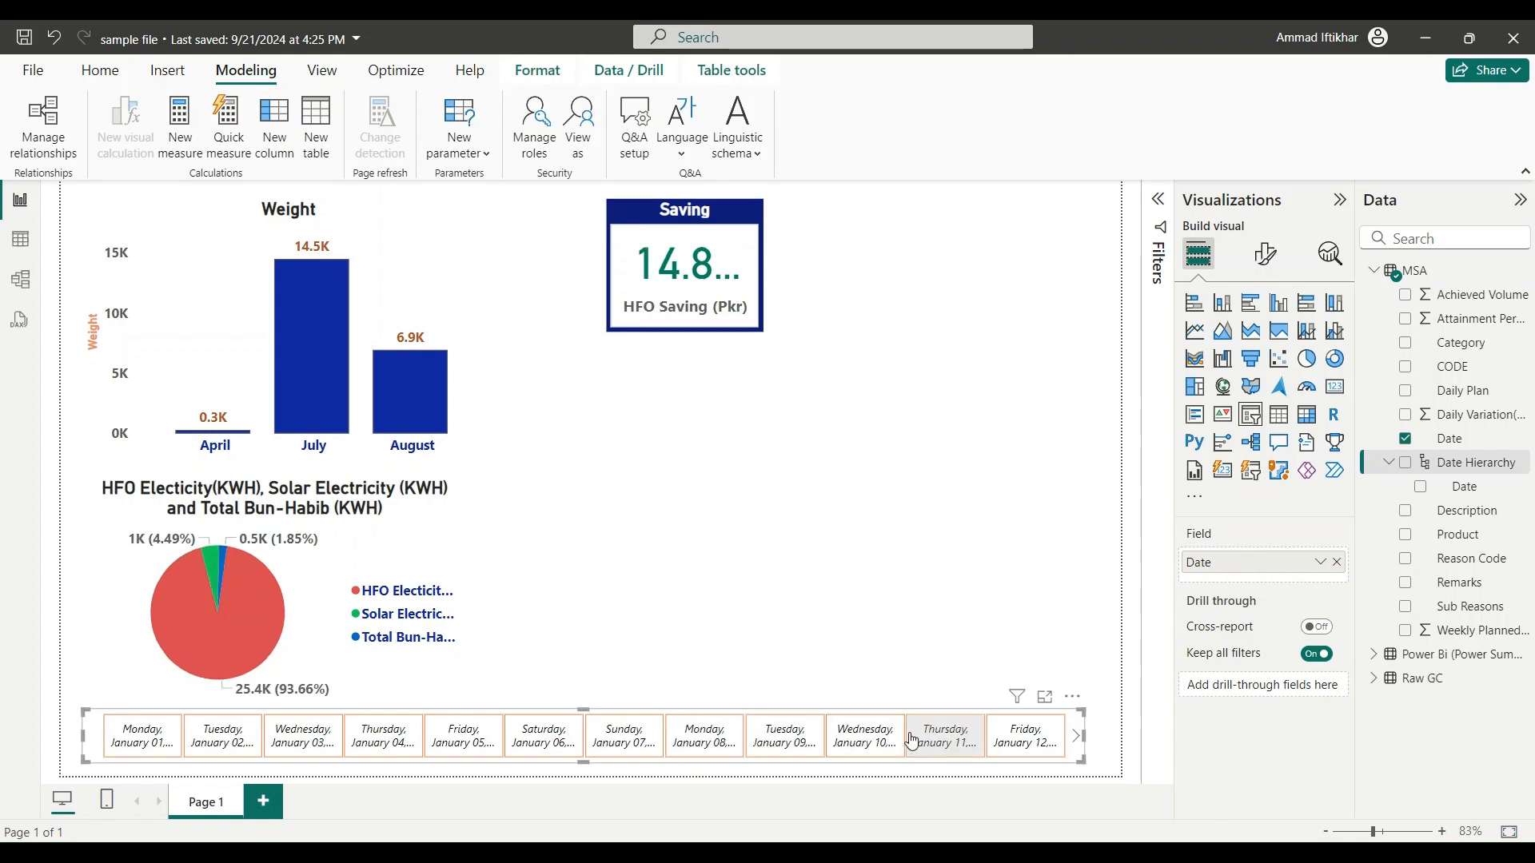
pyautogui.click(1015, 736)
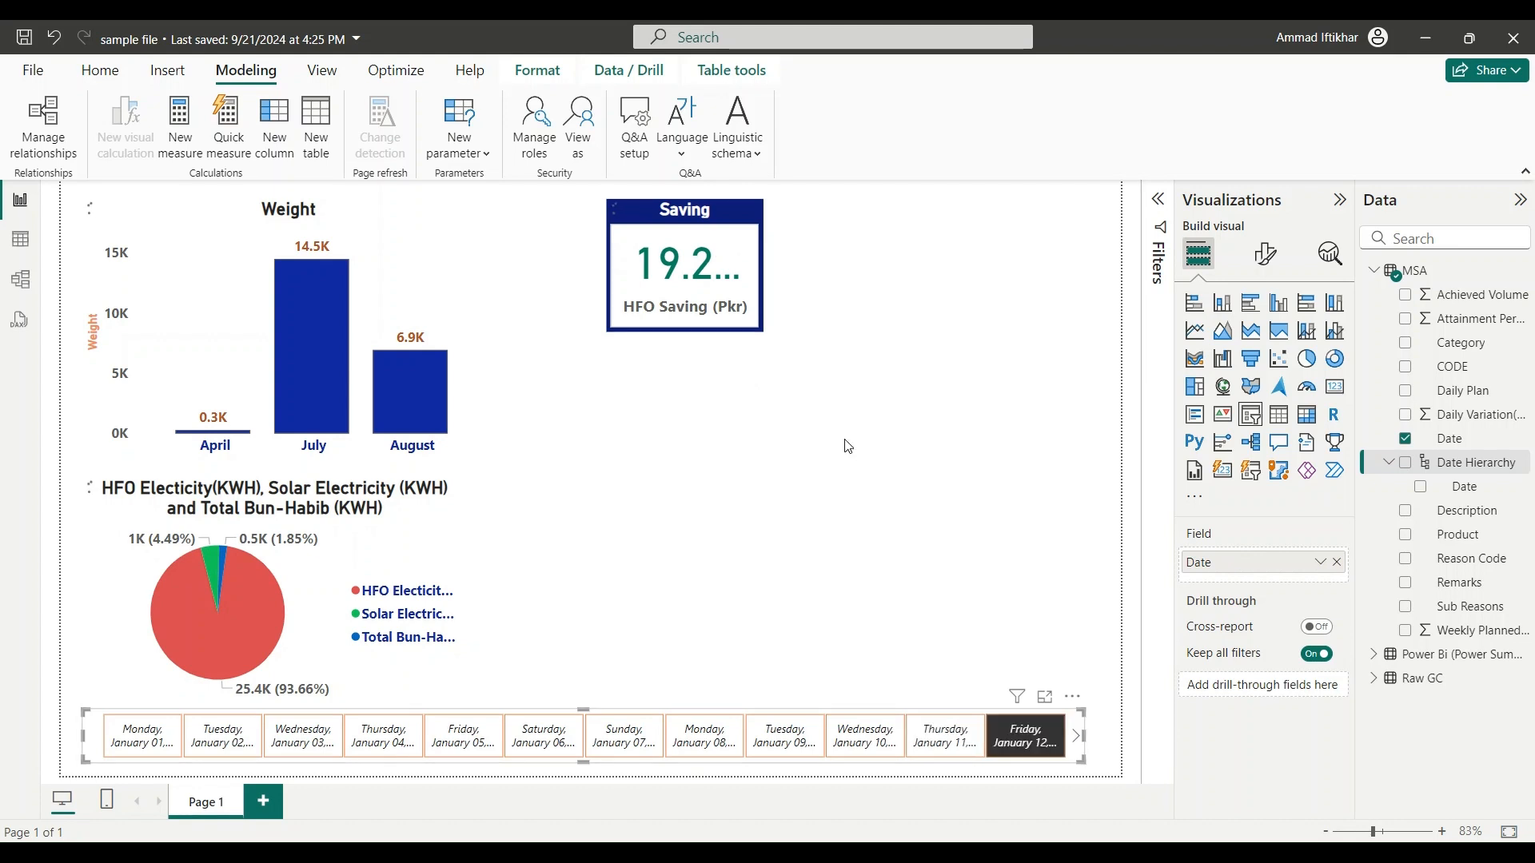